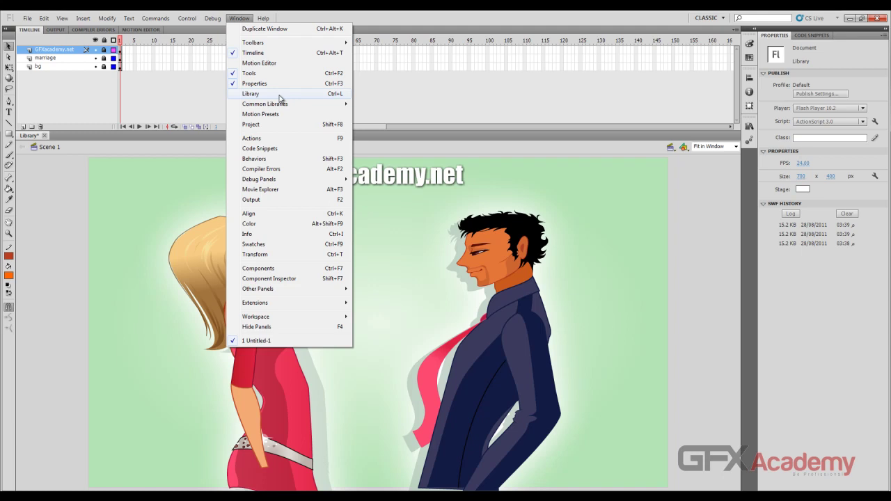
Open the Library, try it docked beneath the timeline and floating over the stage, and return it to the collapsed panel dock.
click(283, 96)
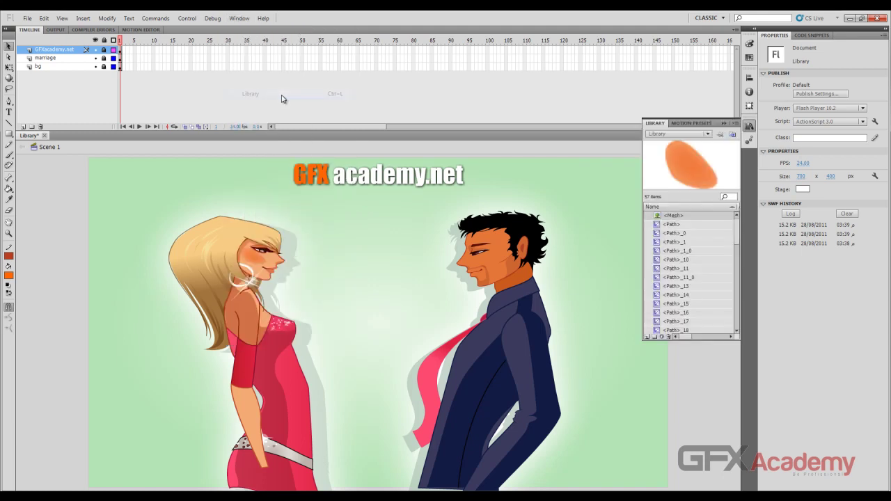
drag(655, 123, 357, 199)
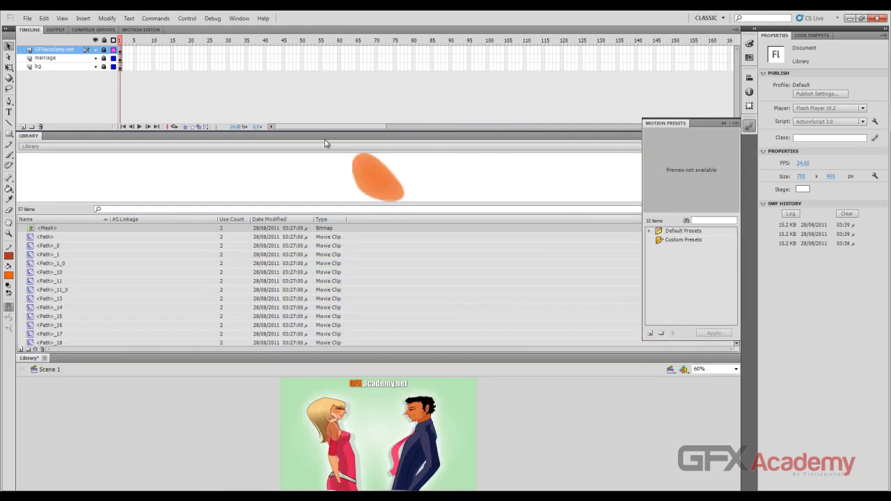
drag(342, 140, 372, 307)
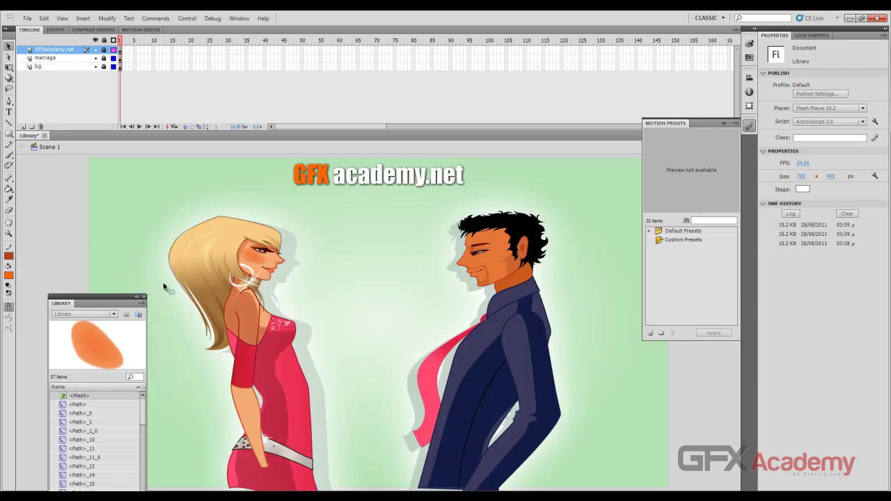
drag(92, 297, 751, 120)
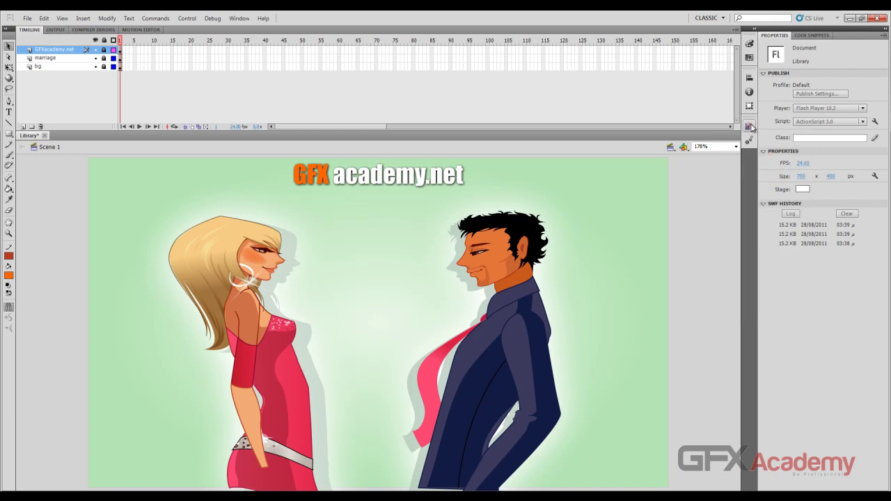
Expand the Library from the collapsed panel dock so its preview and item list stay open.
click(750, 126)
click(750, 126)
click(750, 126)
click(750, 126)
click(749, 126)
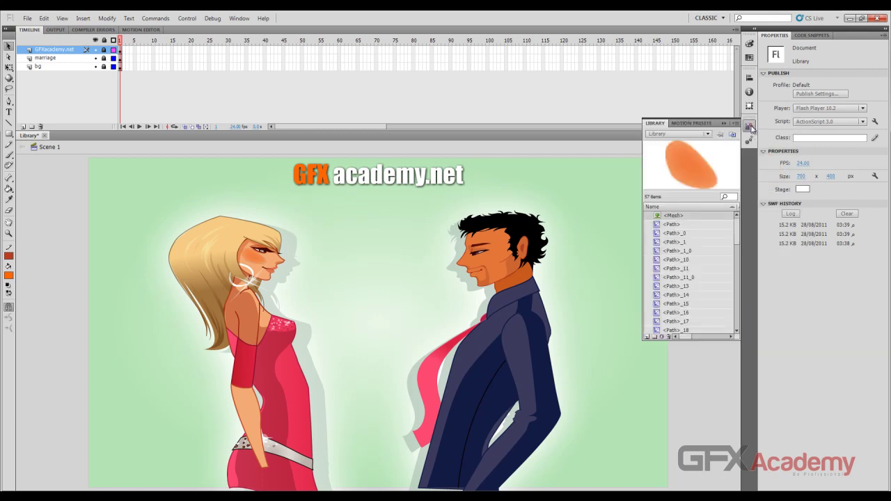
Preview the <Path>, RedBall1 and RedBall8 symbols in the Library, and browse the previews of the items listed above them.
click(680, 226)
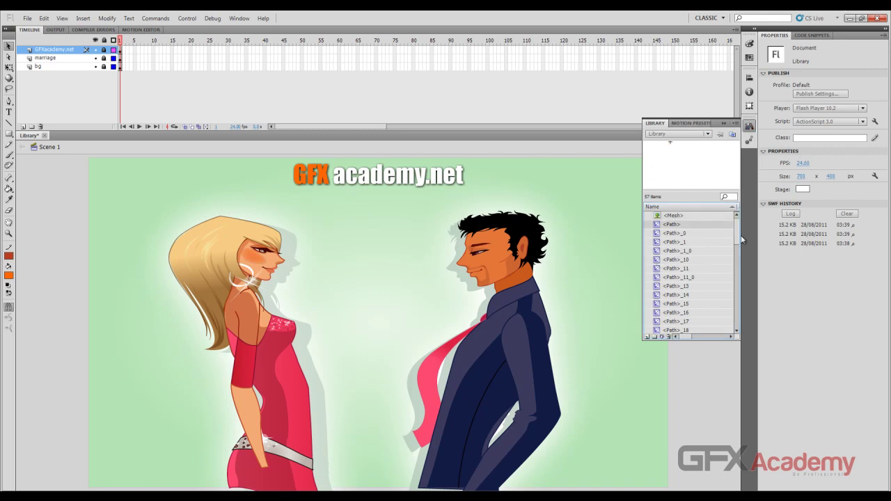
drag(738, 238, 738, 326)
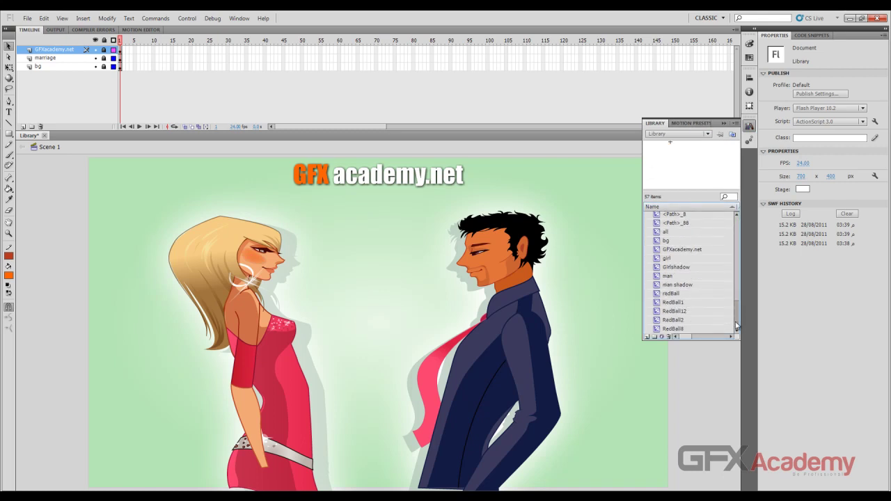
click(669, 304)
click(700, 329)
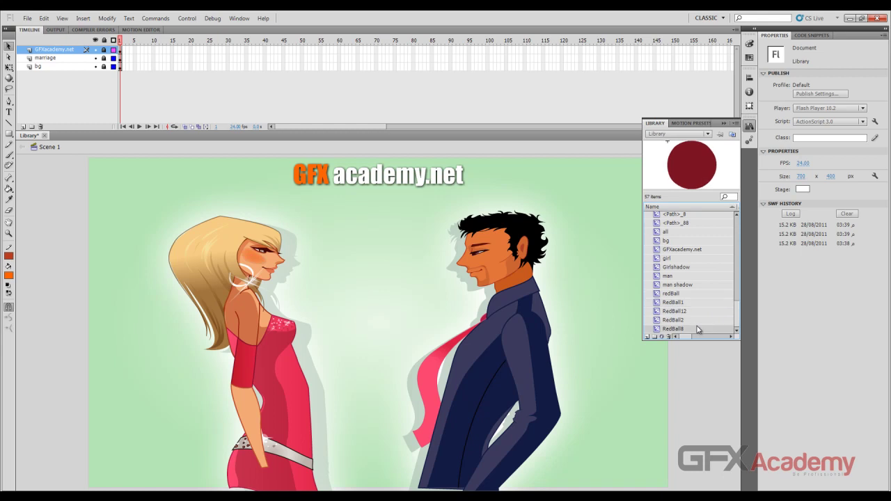
key(Up)
key(Up)
key(Up)
key(Up)
key(Up)
key(Up)
key(Up)
key(Up)
key(Up)
key(Up)
key(Up)
key(Up)
key(Up)
key(Up)
key(Up)
key(Up)
key(Up)
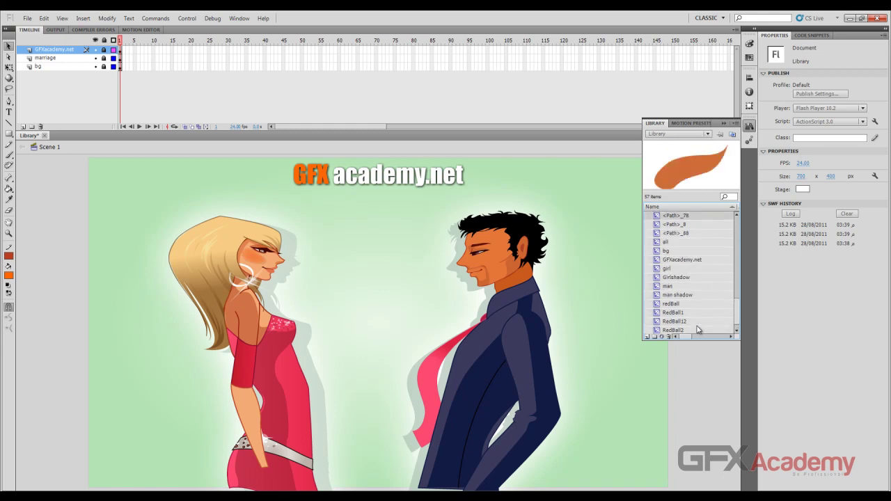
drag(739, 310, 739, 221)
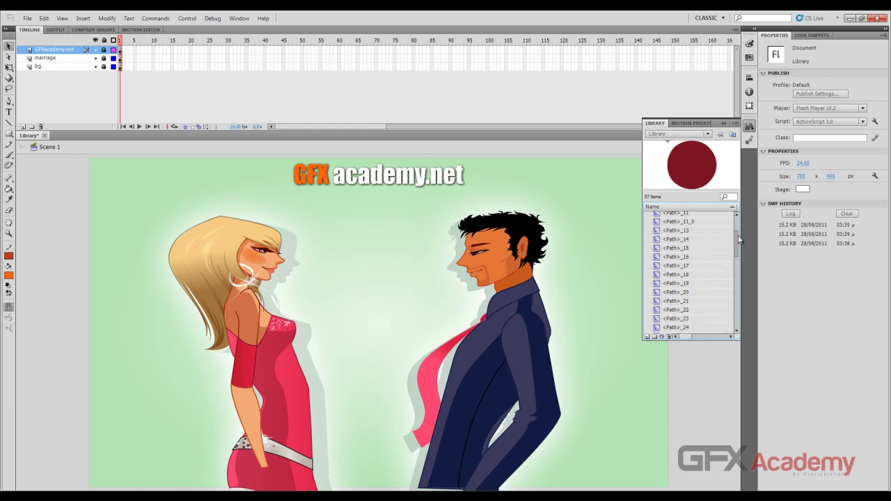
Check the Library's open-document list, search the library items for "p", and clear the search.
click(708, 135)
click(711, 137)
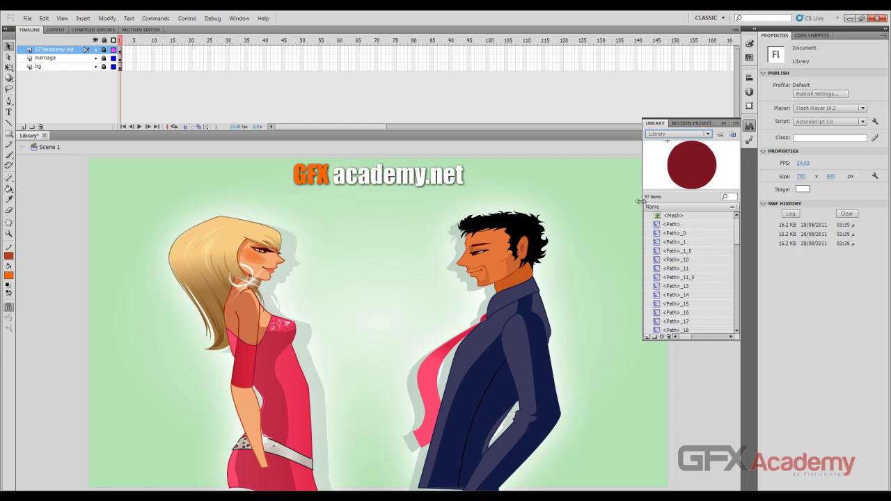
click(735, 197)
text(p)
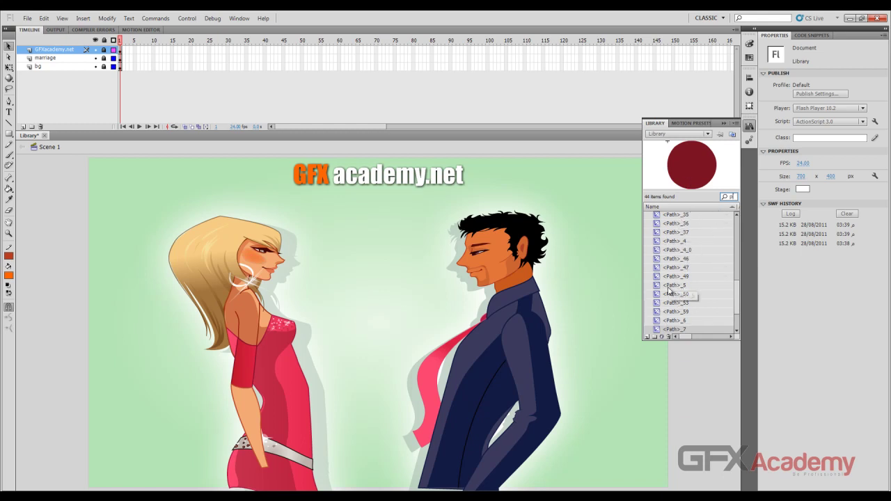
key(BackSpace)
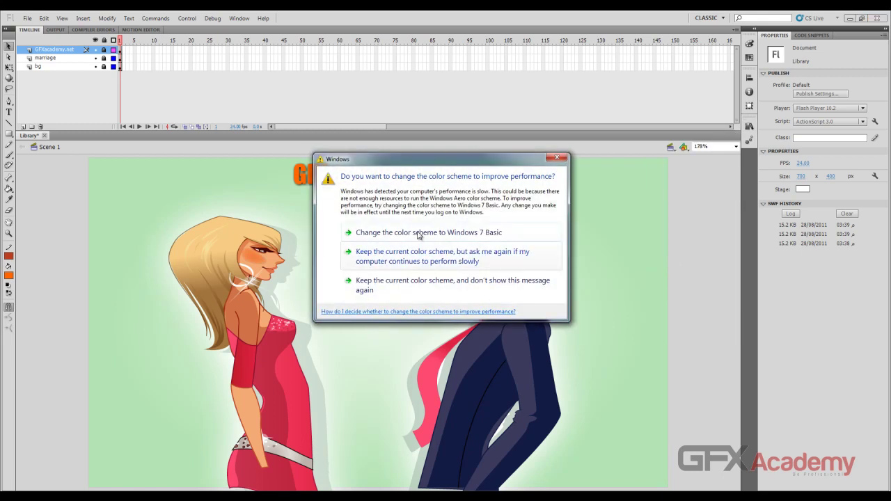
Change the Windows color scheme to Windows 7 Basic.
click(418, 234)
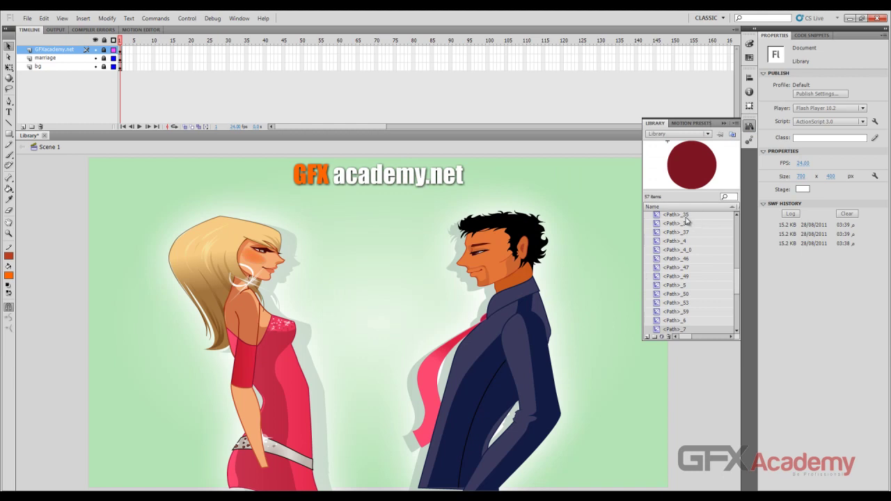
Preview the <Path>_36 symbol, the <Mesh> bitmap and the path movie clips from <Path> down to <Path>_18 in the Library.
click(681, 223)
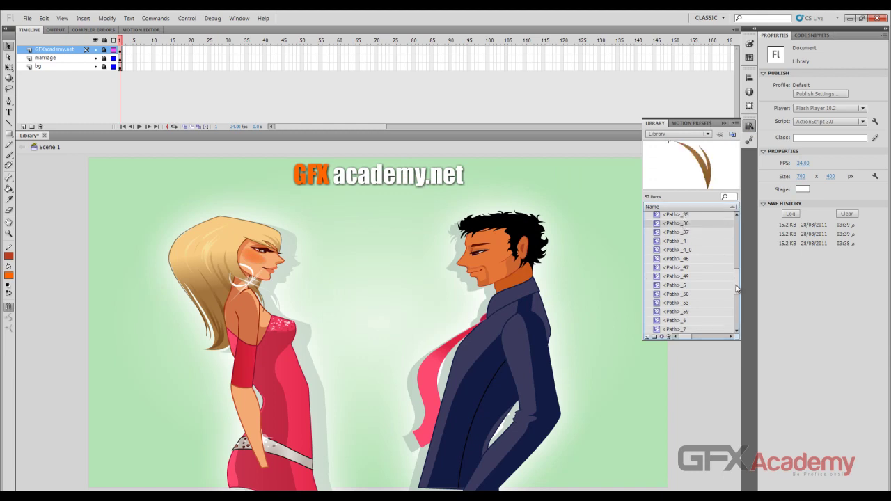
drag(739, 283, 737, 221)
click(670, 224)
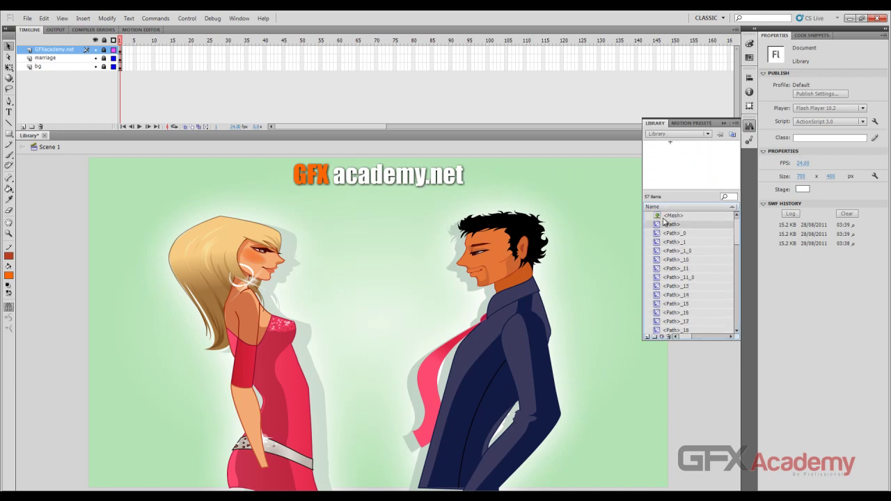
click(667, 216)
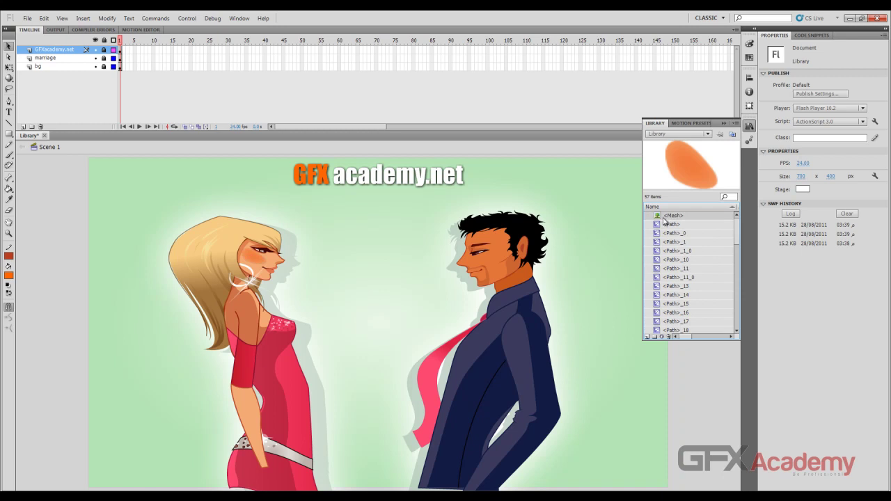
click(669, 225)
click(662, 218)
click(671, 225)
click(678, 269)
click(679, 285)
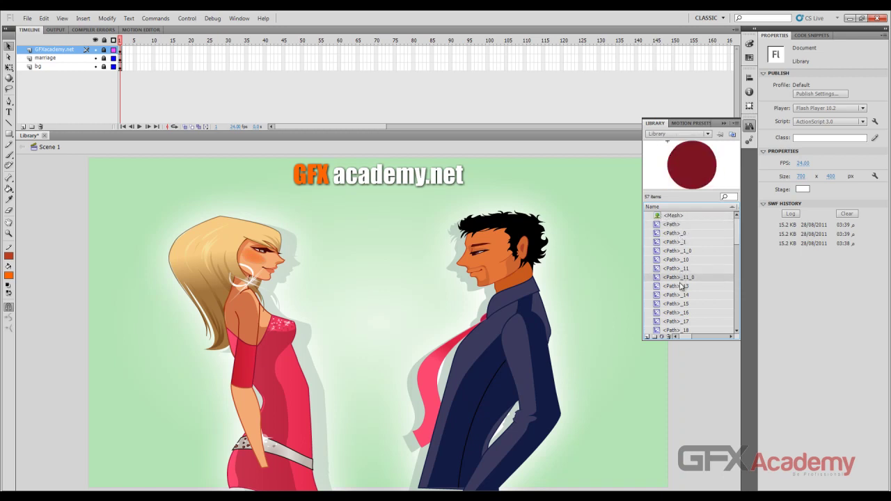
click(679, 296)
click(679, 312)
click(679, 322)
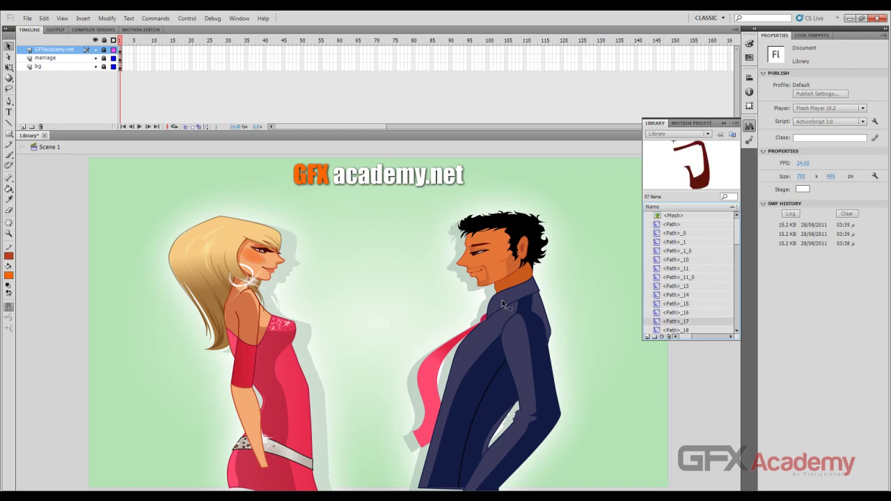
click(680, 330)
Examine the previews of the remaining Library symbols one by one, from <Path>_18 down through GFXacademy.net to girl.
scroll(680, 328, down, 4)
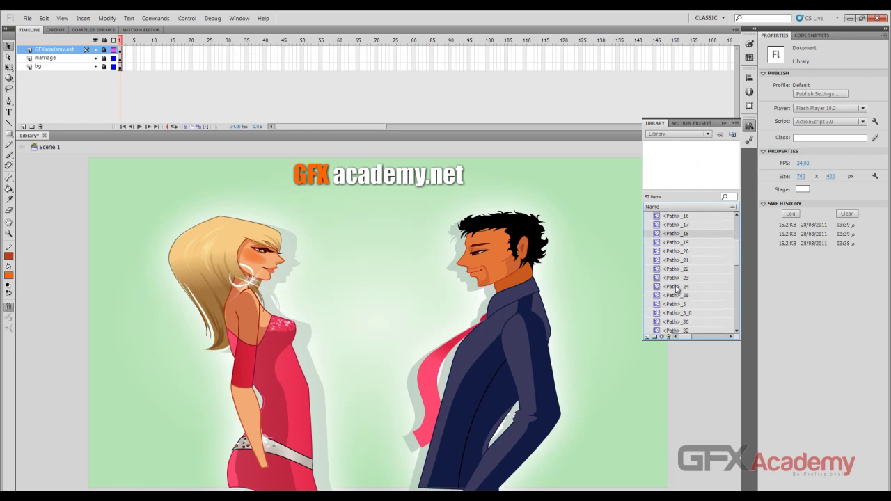
key(Down)
key(Down)
key(Down)
key(Down)
key(Down)
key(Down)
key(Down)
key(Down)
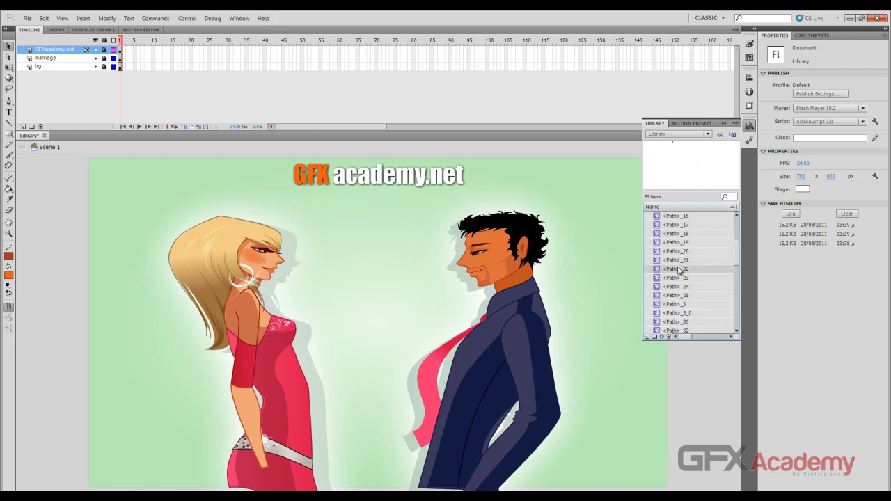
key(Down)
key(Down)
key(Down)
key(Down)
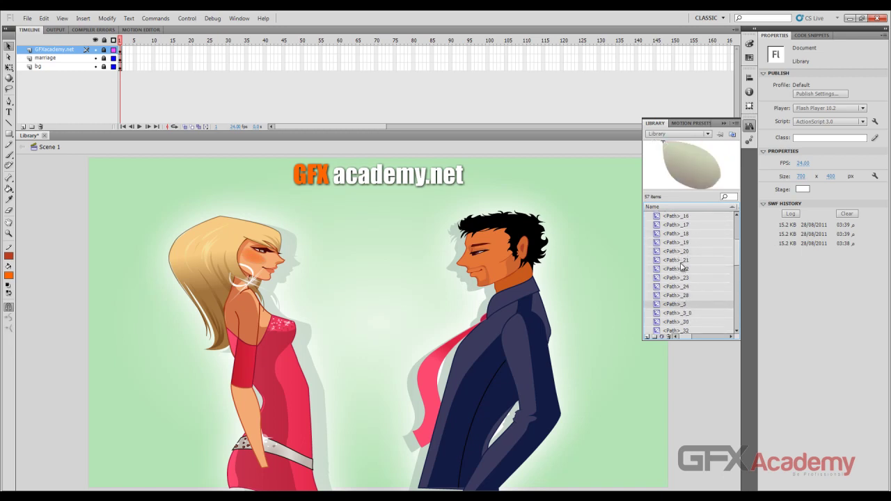
key(Down)
key(Down)
key(Down)
key(Down)
key(Down)
key(Down)
key(Down)
key(Down)
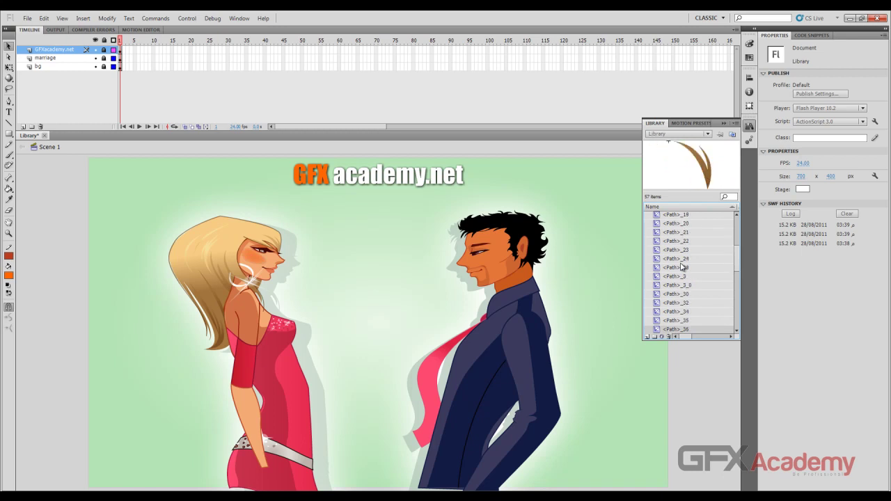
key(Down)
key(Down)
key(Down)
key(Down)
key(Down)
key(Down)
key(Down)
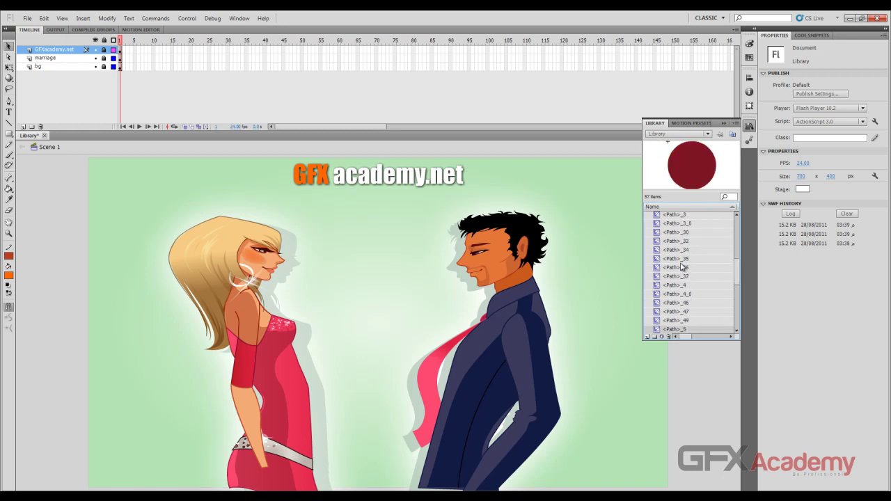
key(Down)
key(Down)
key(Down)
key(Down)
key(Down)
key(Down)
key(Down)
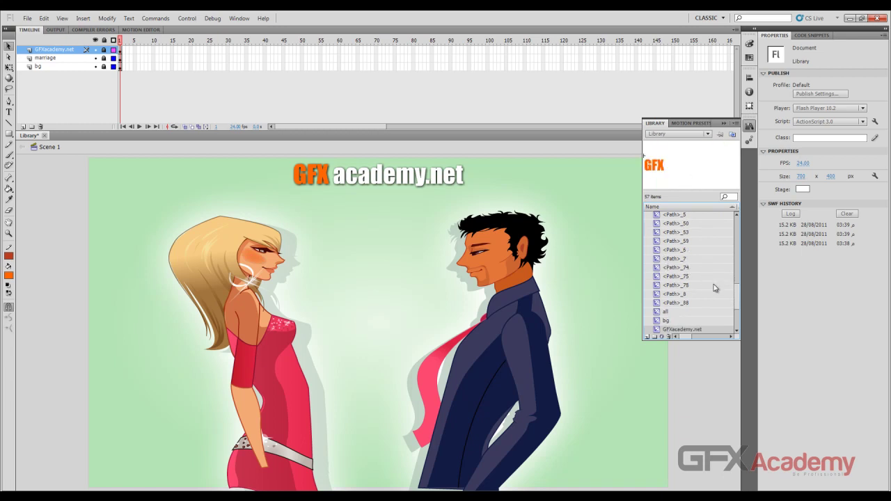
scroll(738, 298, down, 3)
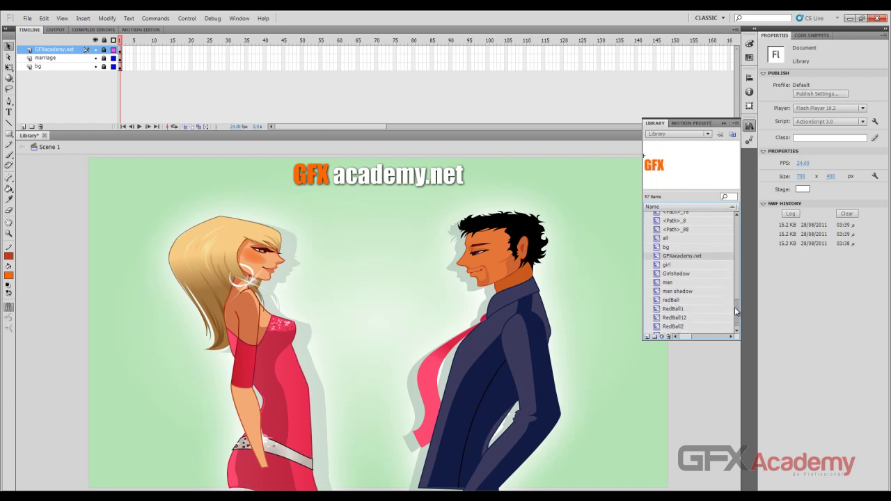
key(Down)
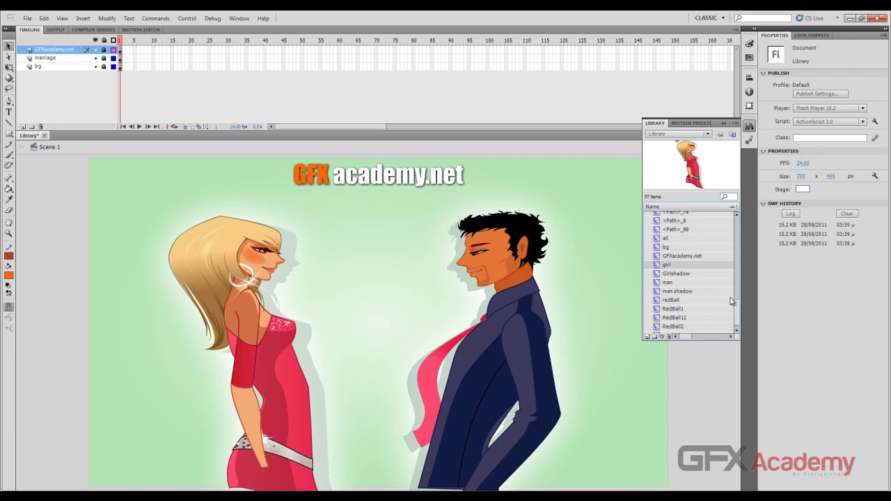
Compare the preview of the <Mesh> bitmap with those of the first path movie clips, including <Path>_0, <Path>_1 and <Path>_1_0.
drag(736, 306, 740, 232)
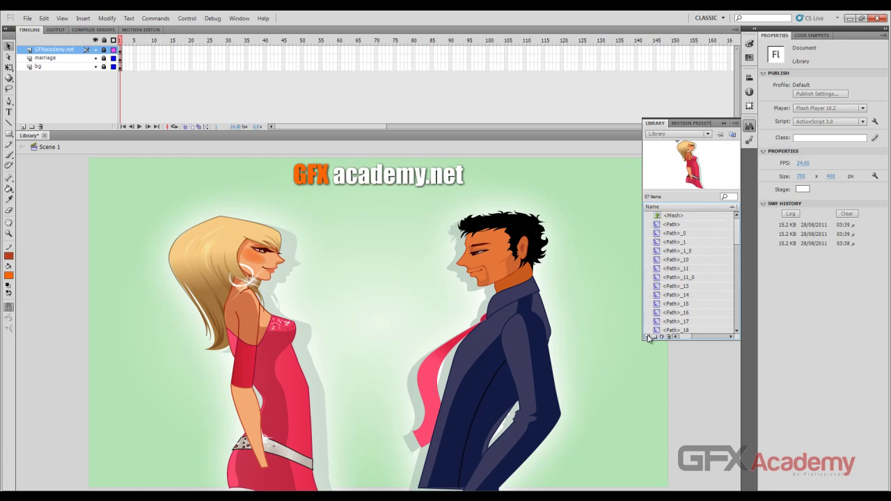
click(681, 217)
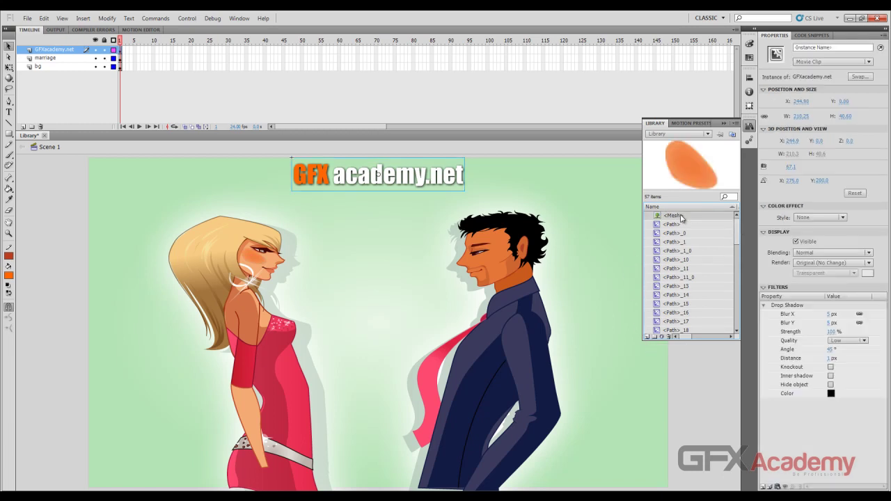
click(686, 235)
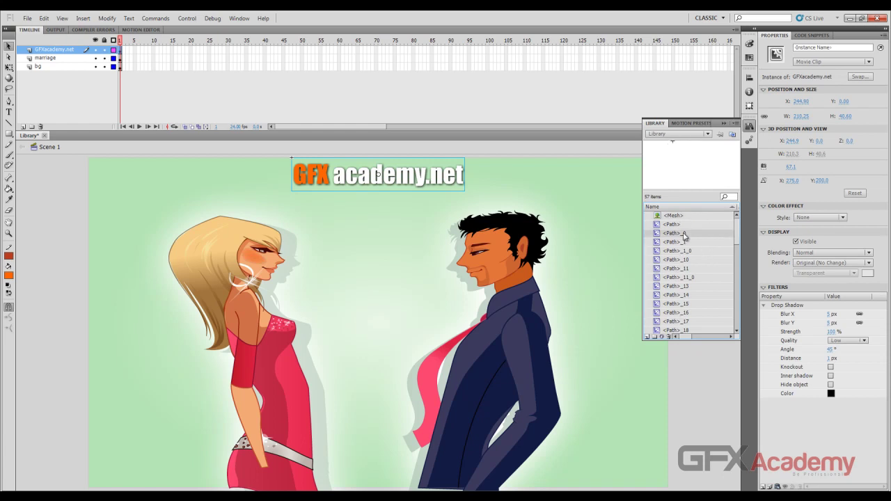
click(681, 270)
click(681, 218)
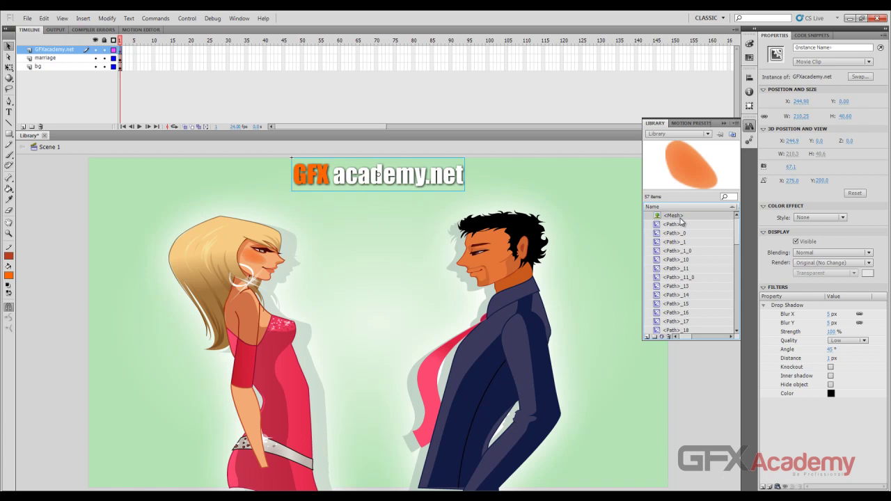
click(683, 225)
click(686, 233)
click(683, 242)
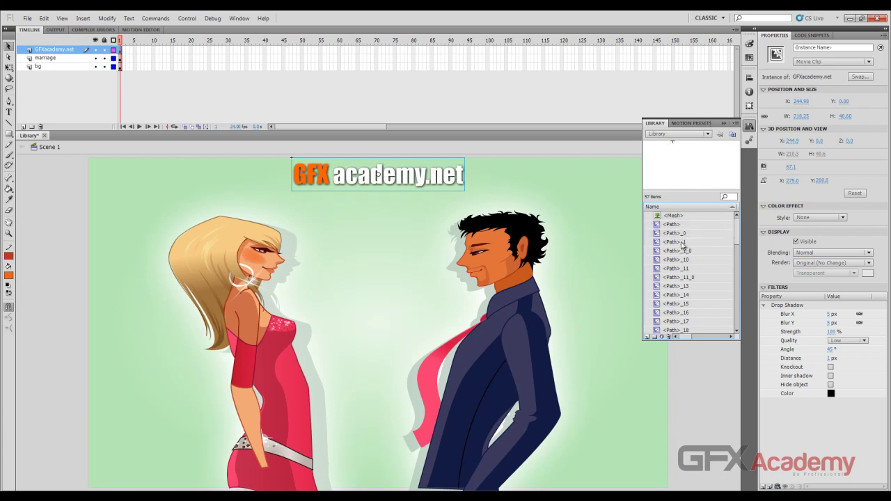
click(683, 242)
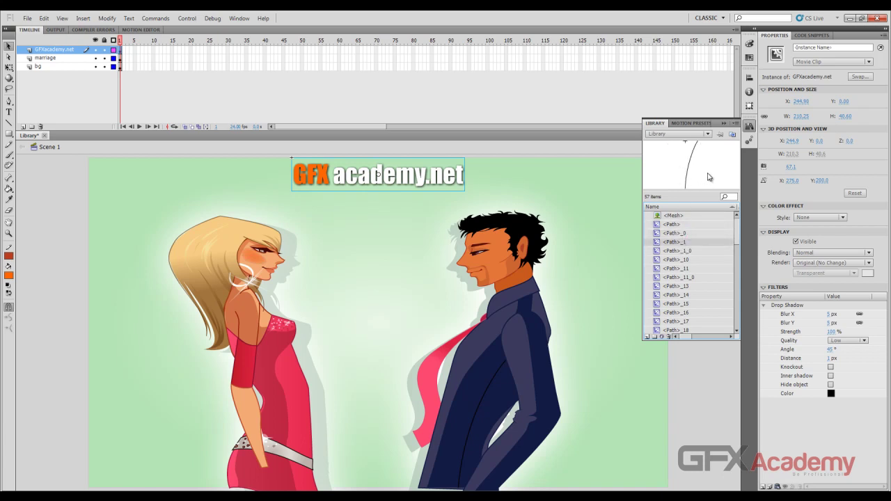
click(694, 218)
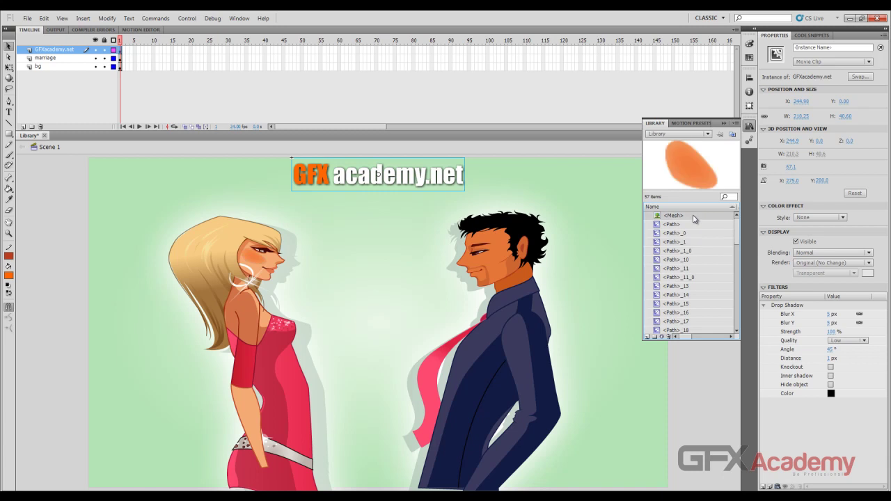
click(679, 251)
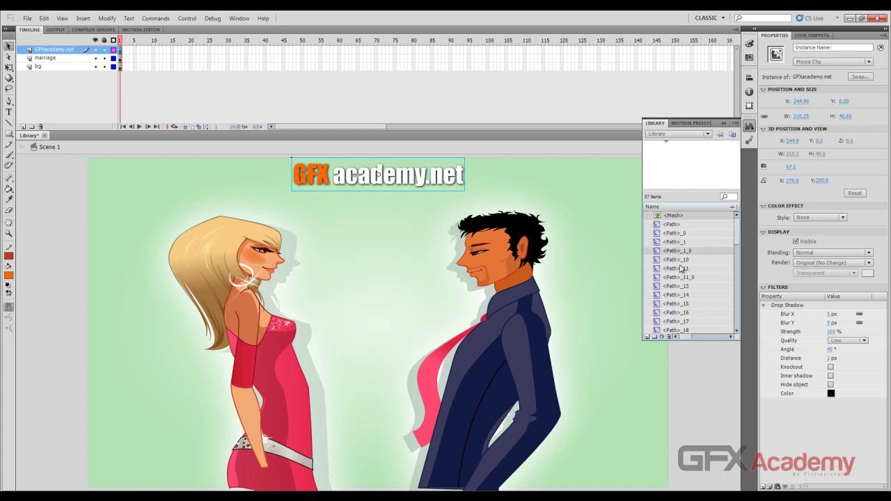
Select several non-adjacent Library symbols together, including <Path>_1_0, <Path>_14, <Path>_16 and <Path>_17.
click(682, 300)
click(684, 314)
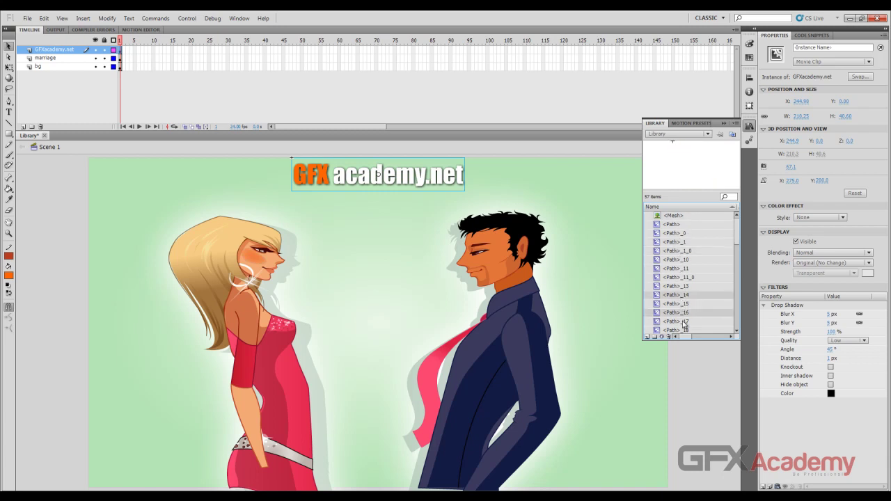
click(685, 324)
click(686, 252)
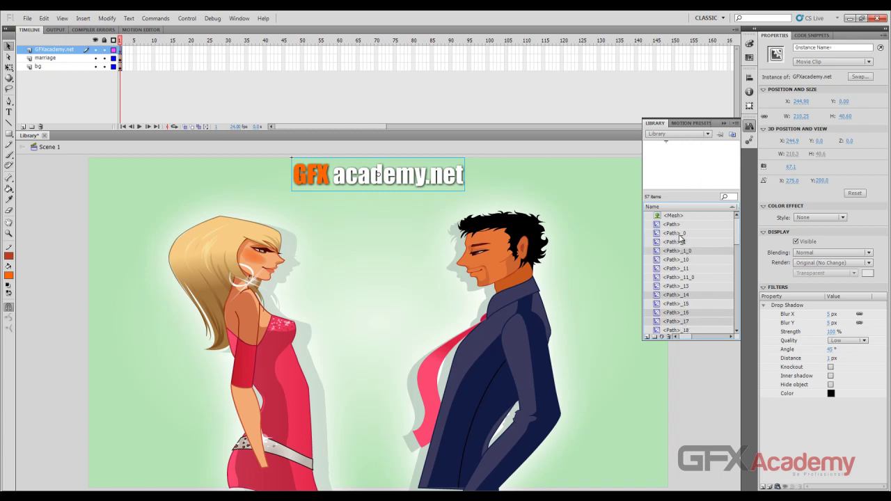
click(680, 234)
click(679, 225)
click(676, 237)
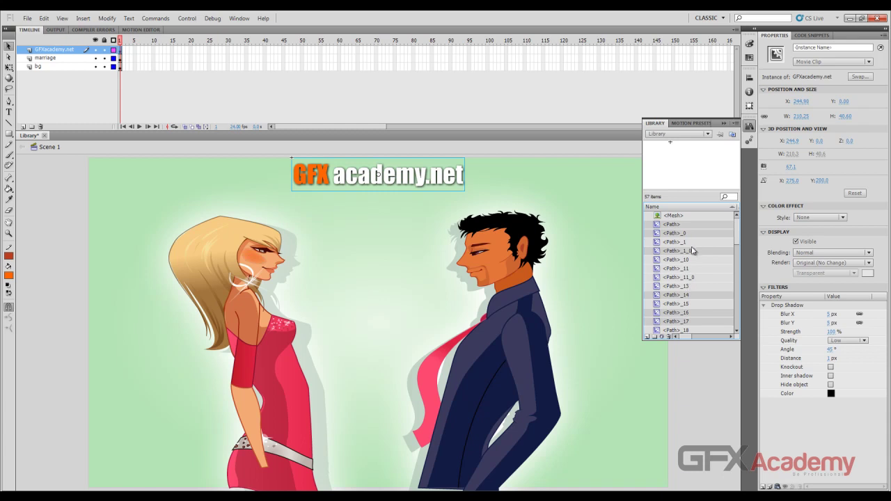
Select the consecutive Library symbols from <Path> through <Path>_17, and finish with <Path>_18 selected on its own.
click(679, 225)
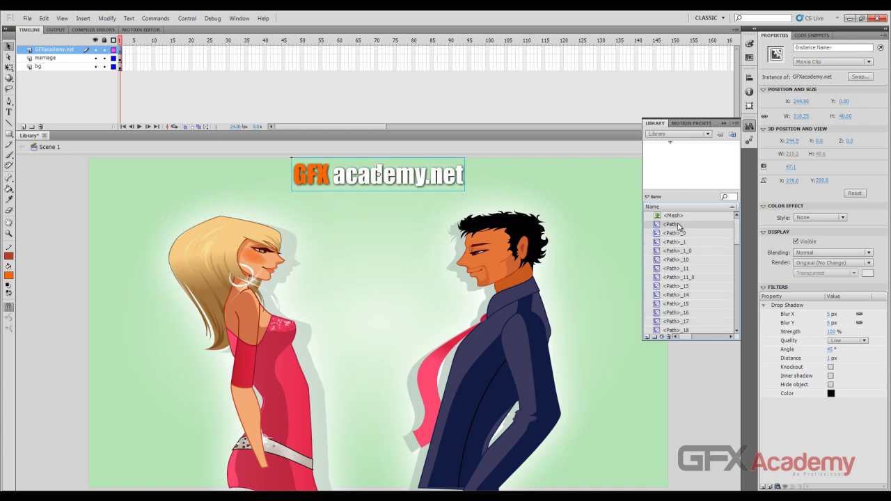
shift+click(684, 322)
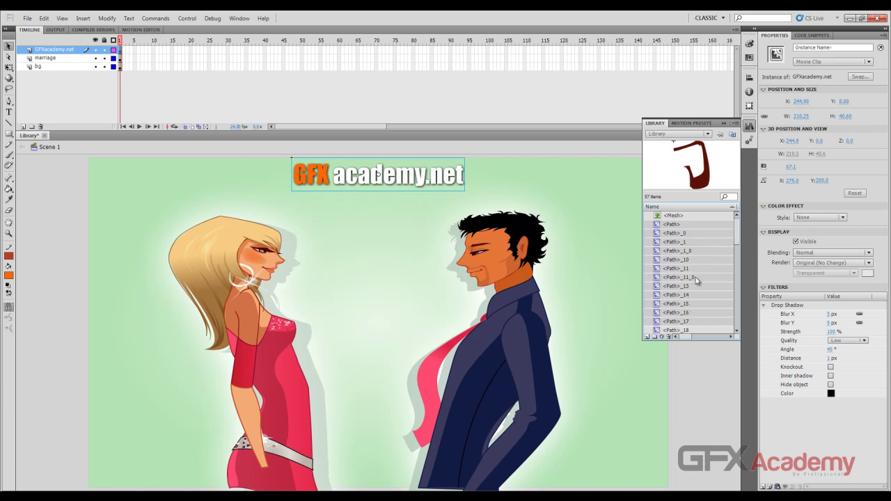
shift+click(674, 331)
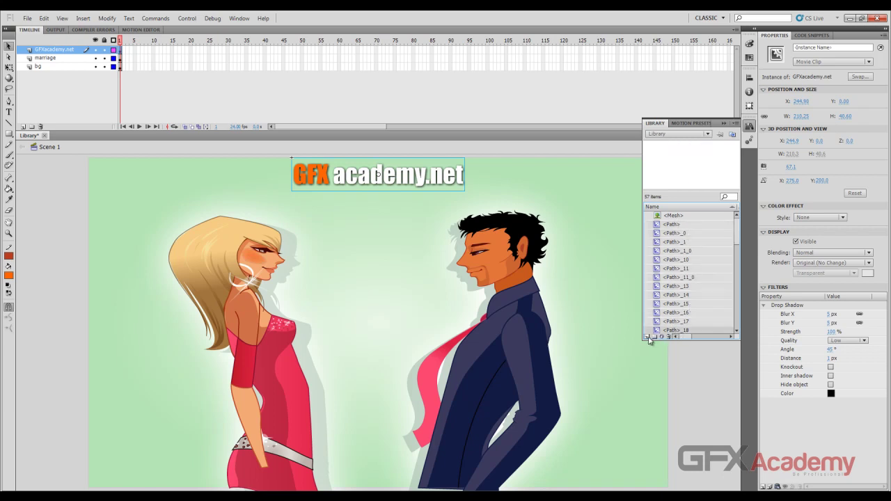
Open the <Path> and <Path>_13 movie clips from the Library for editing one after the other, returning to Scene 1 after each.
double_click(660, 226)
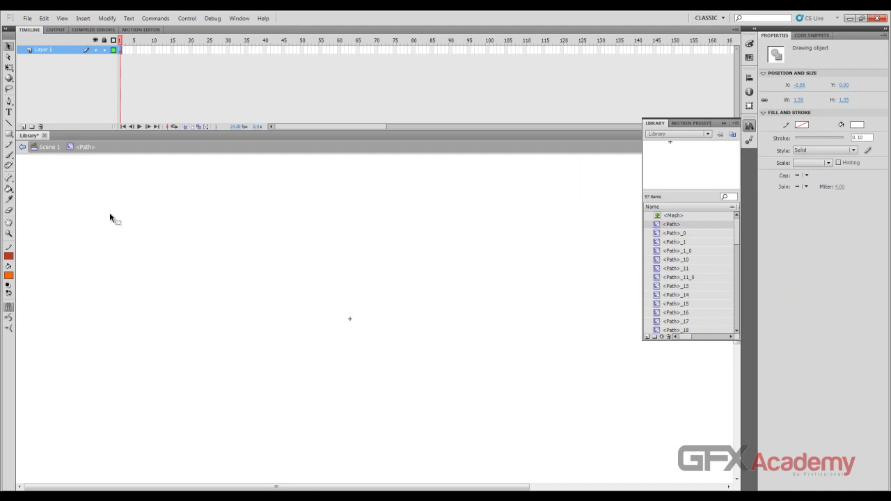
click(52, 150)
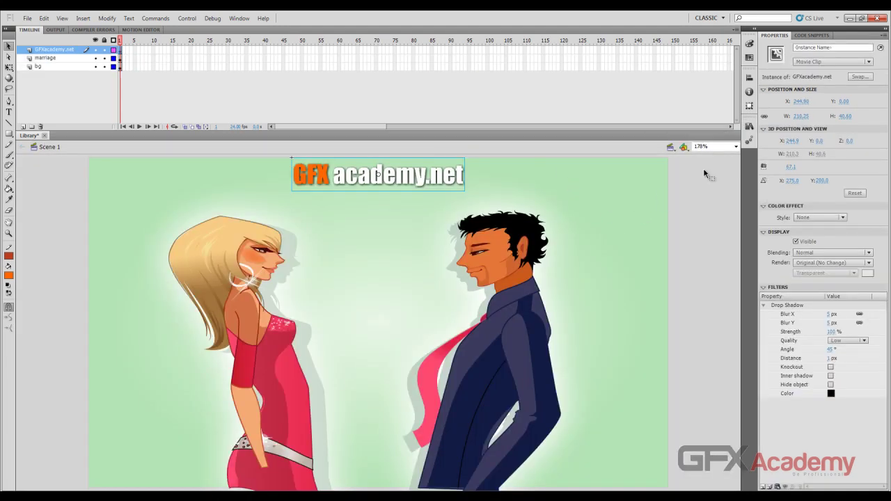
click(749, 127)
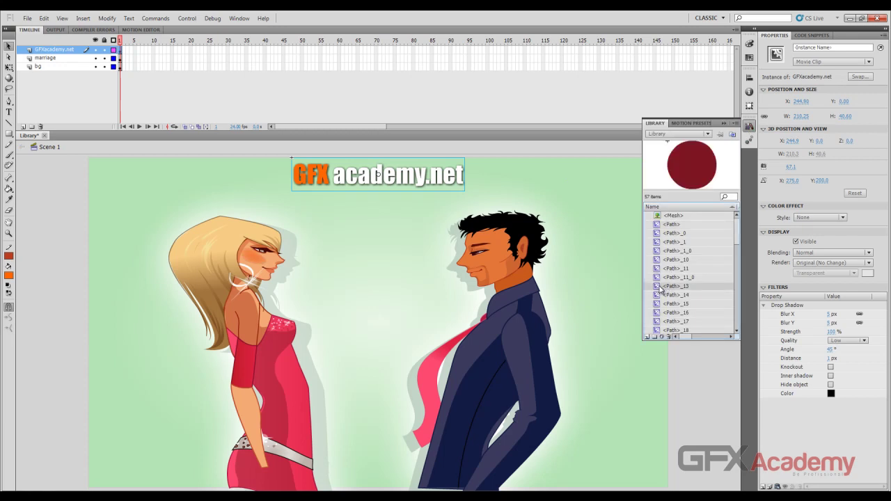
double_click(659, 288)
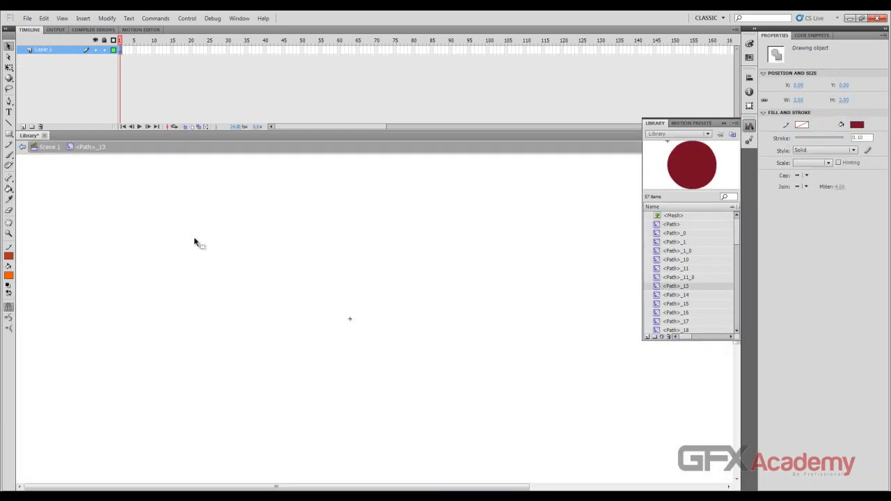
click(194, 242)
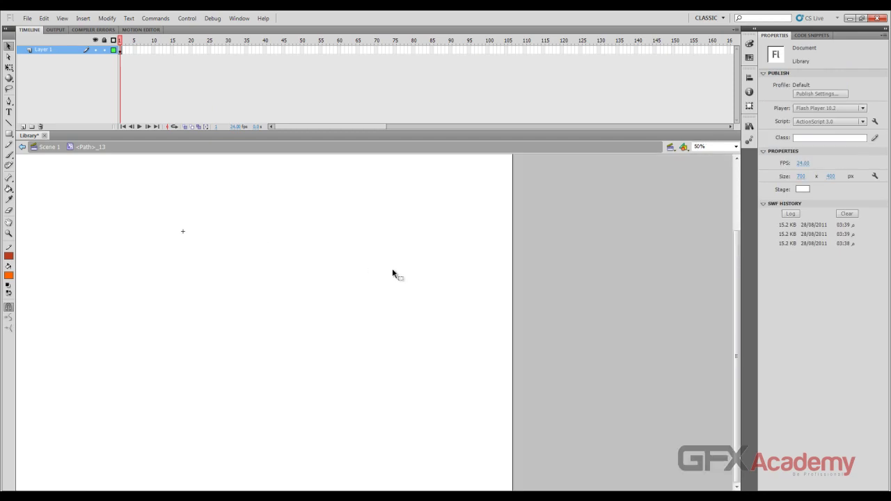
key(ctrl+minus)
key(ctrl+minus)
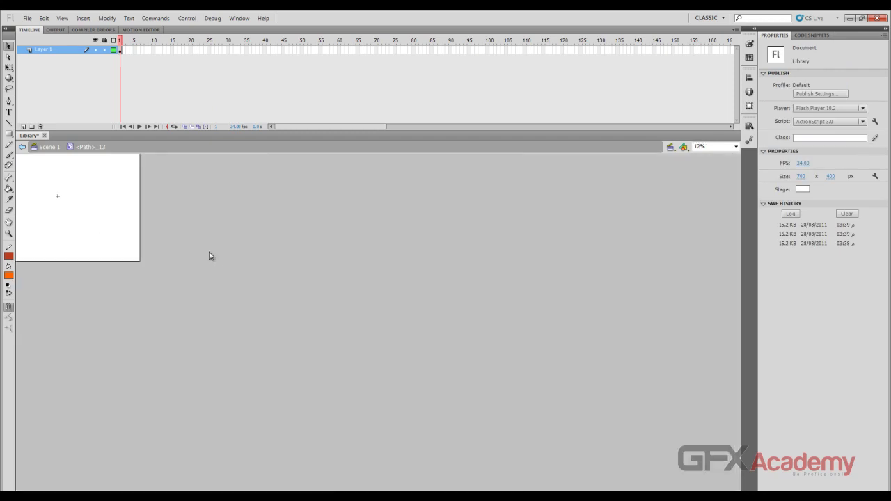
key(ctrl+equal)
key(ctrl+equal)
key(ctrl+equal)
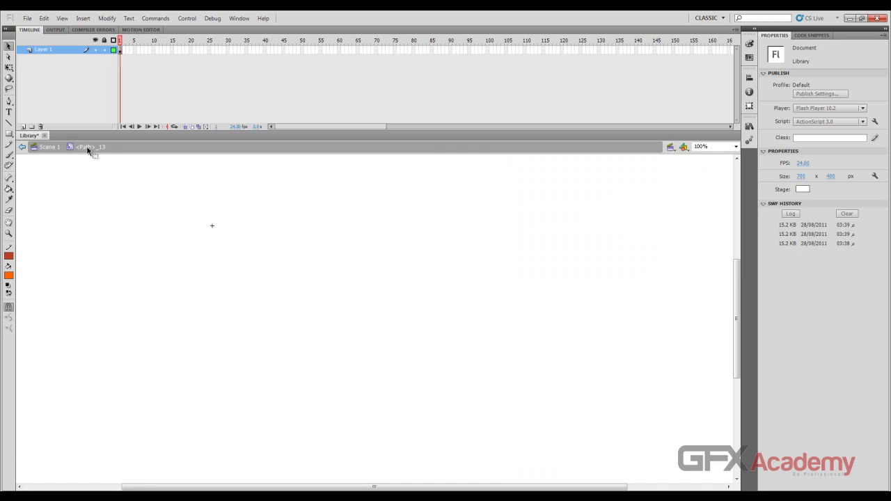
click(50, 150)
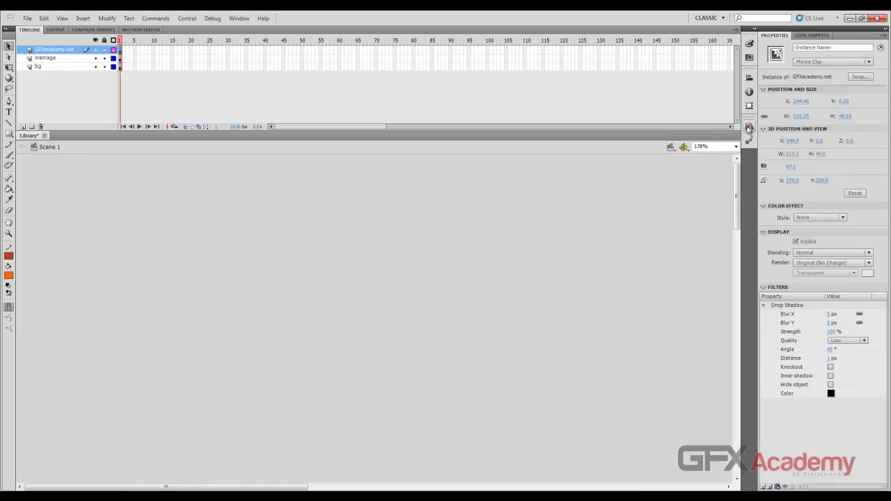
Open the <Path>_14 movie clip from the Library list, return to Scene 1, and open a symbol from its Library preview.
click(749, 127)
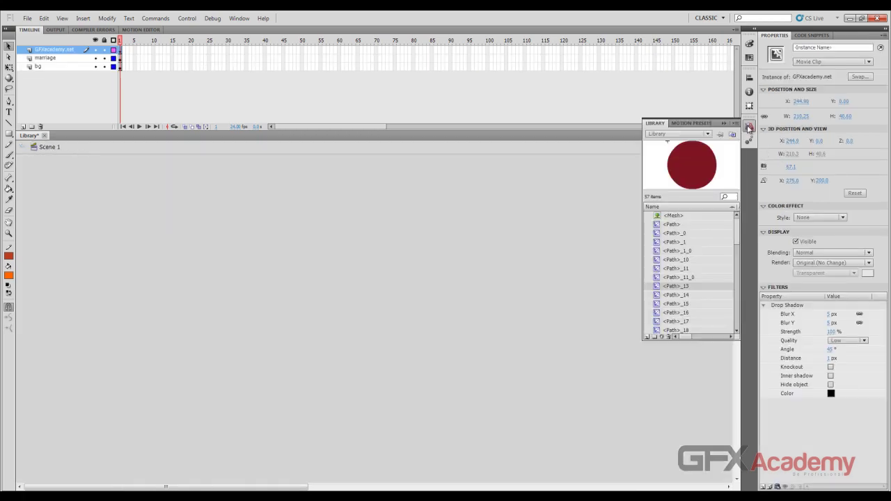
double_click(657, 295)
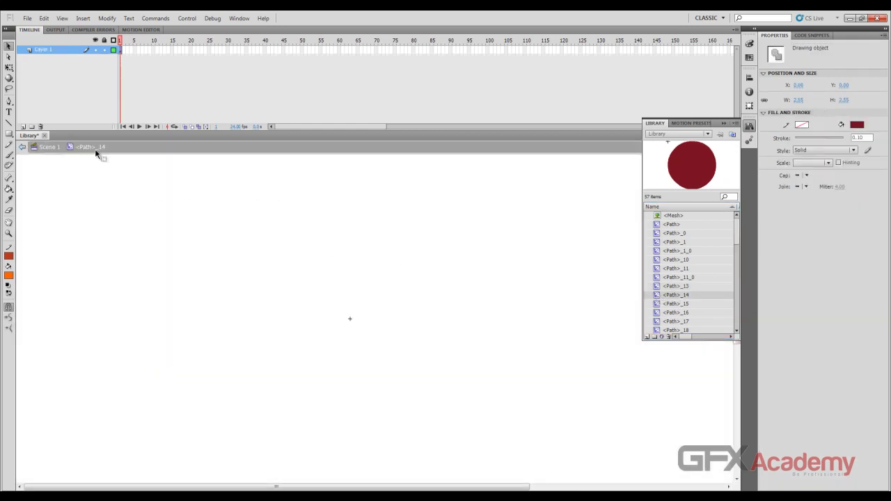
click(48, 149)
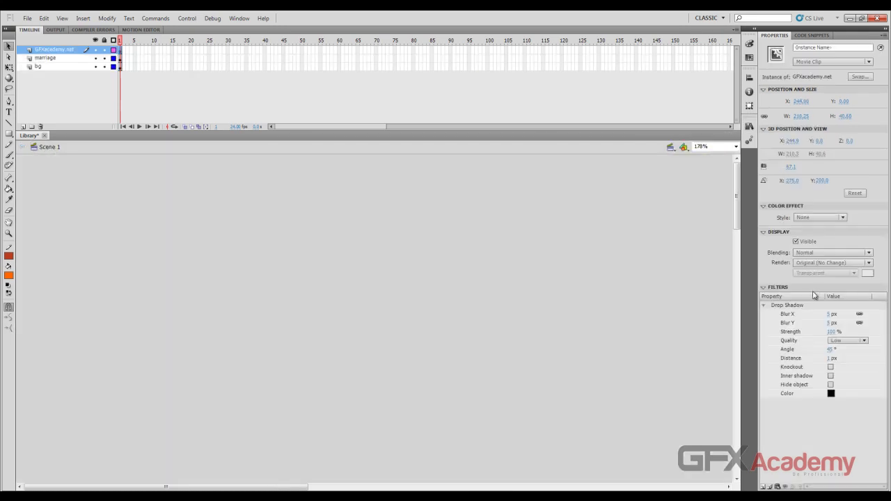
click(749, 126)
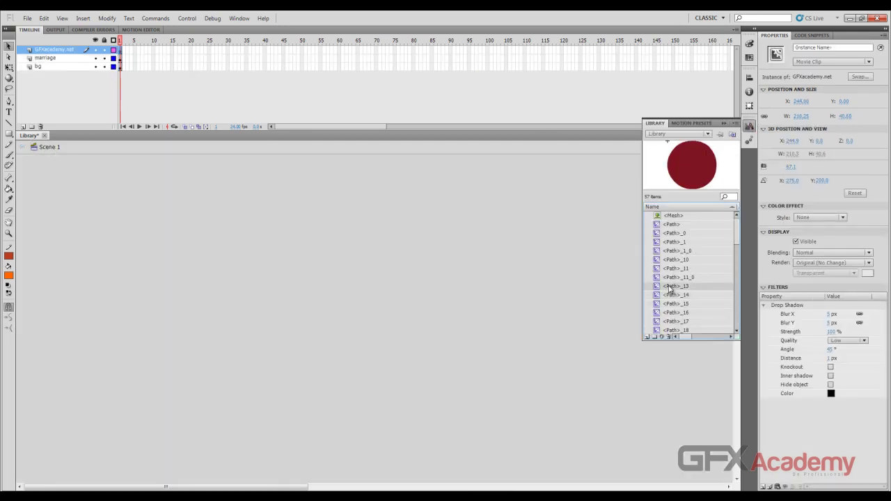
double_click(694, 161)
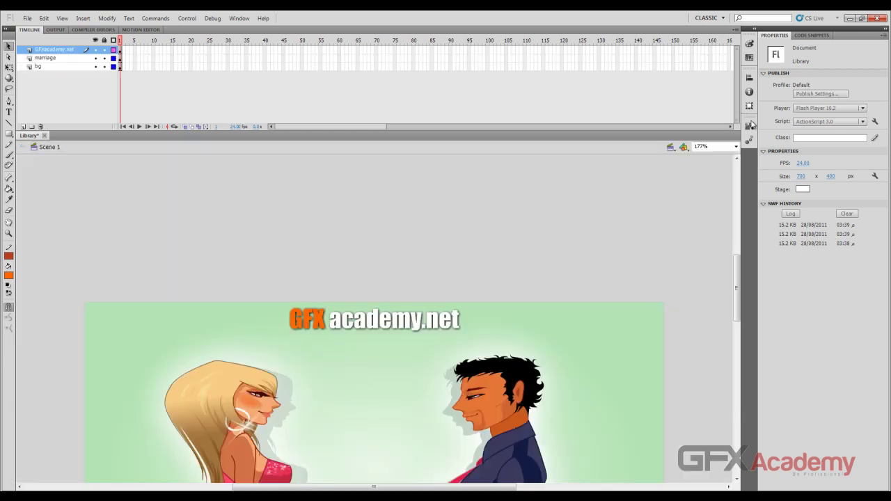
Delete the <Mesh> bitmap from the Library and undo the deletion.
click(749, 126)
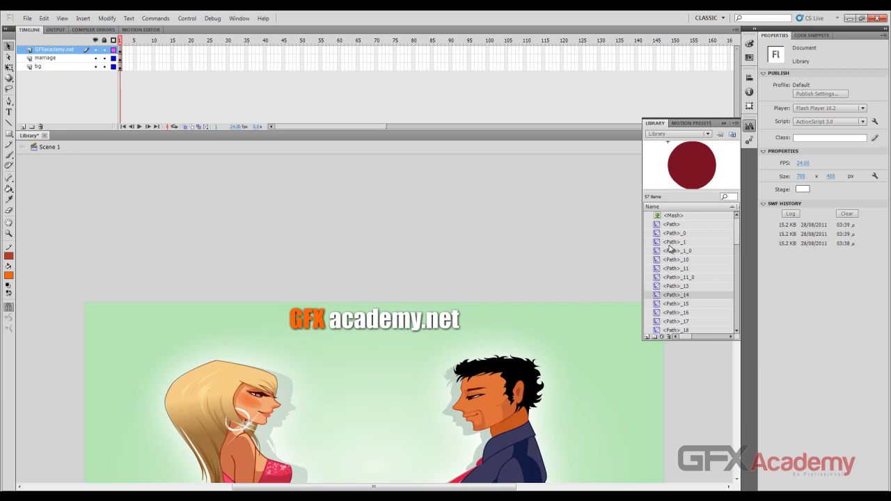
click(663, 225)
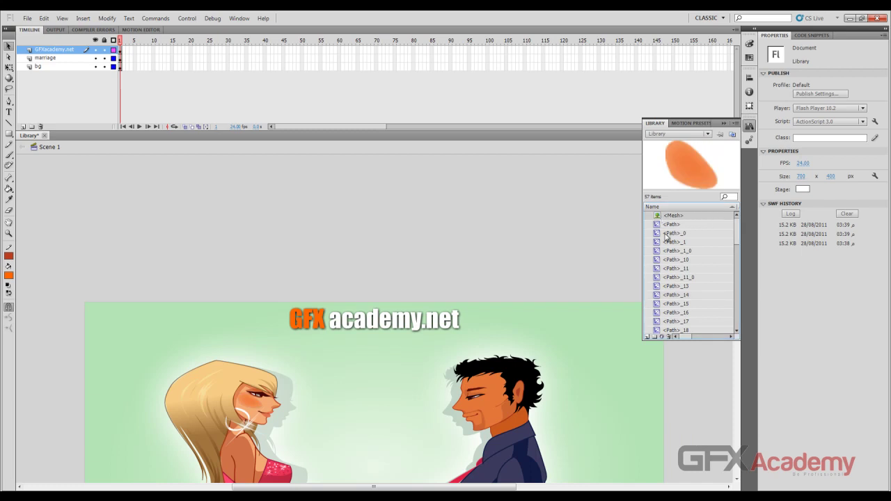
click(670, 338)
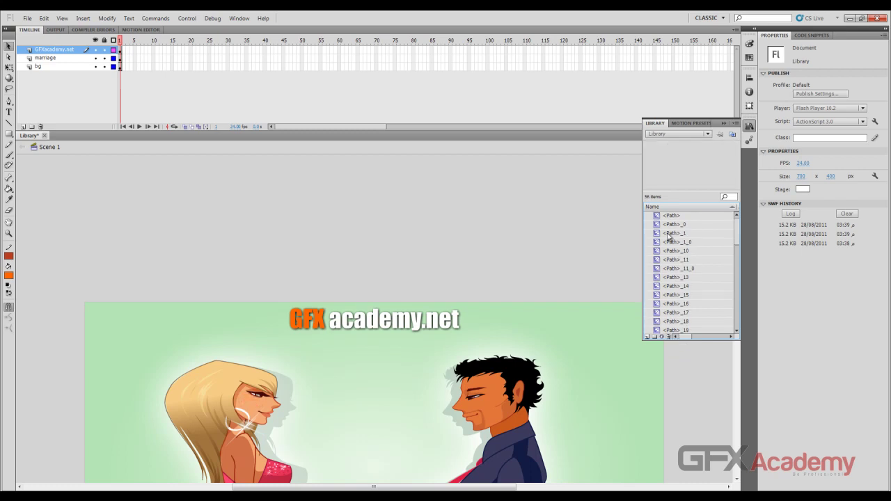
key(ctrl+z)
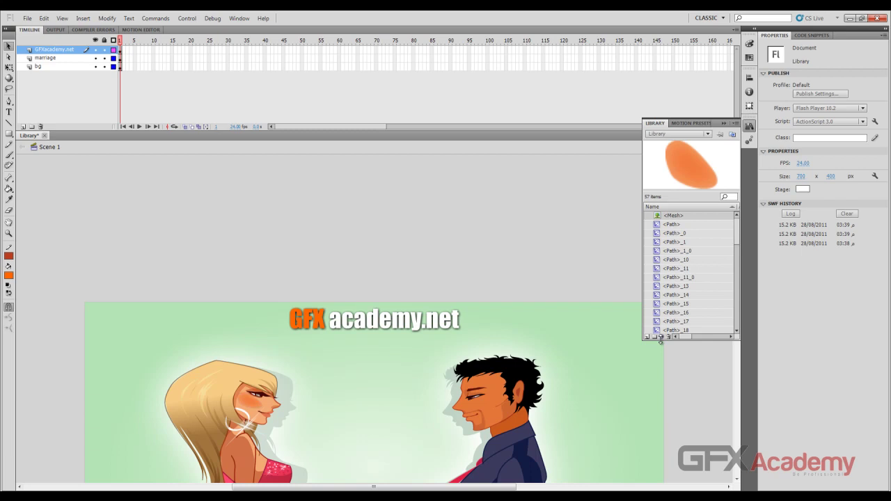
View the Bitmap Properties of the <Mesh> item and close them without changes.
click(668, 224)
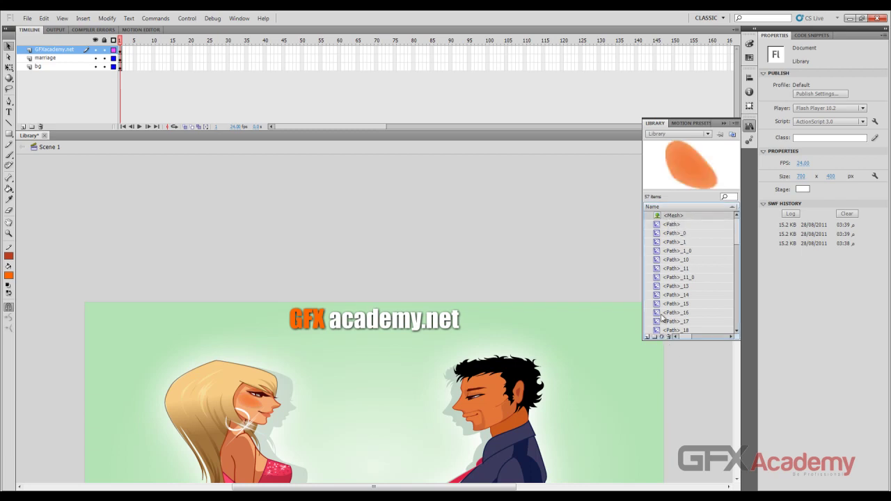
click(663, 337)
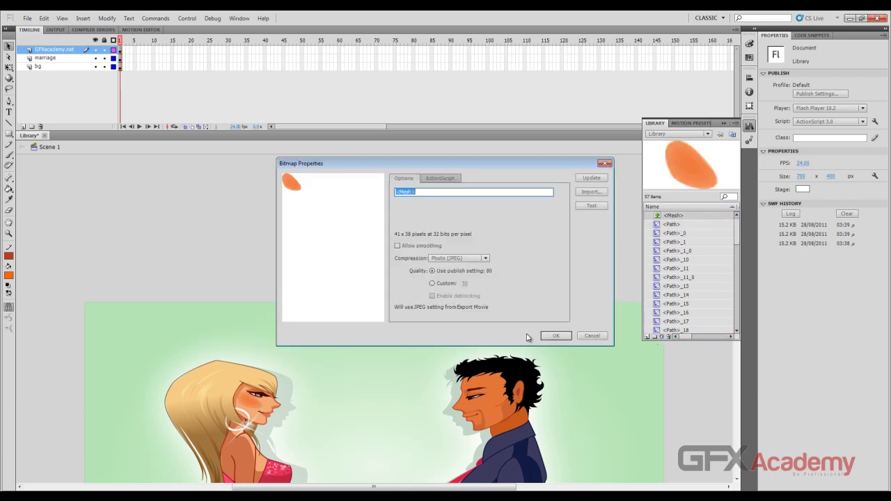
drag(457, 165, 426, 170)
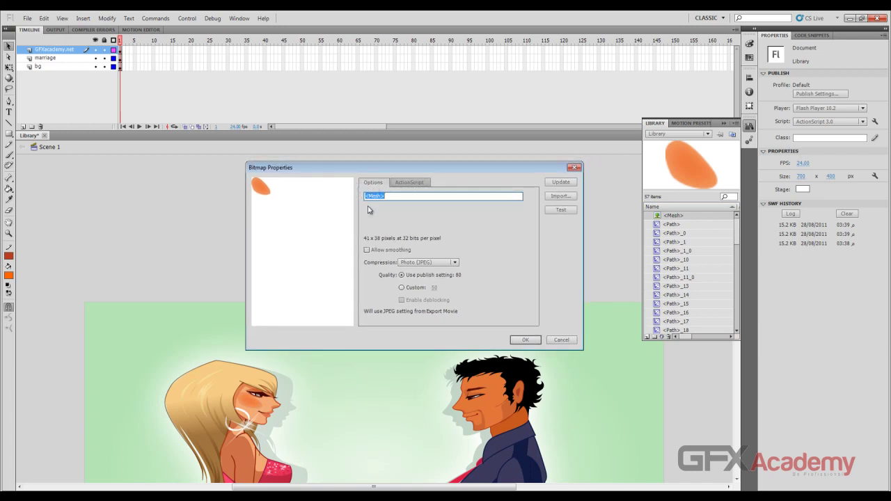
click(575, 169)
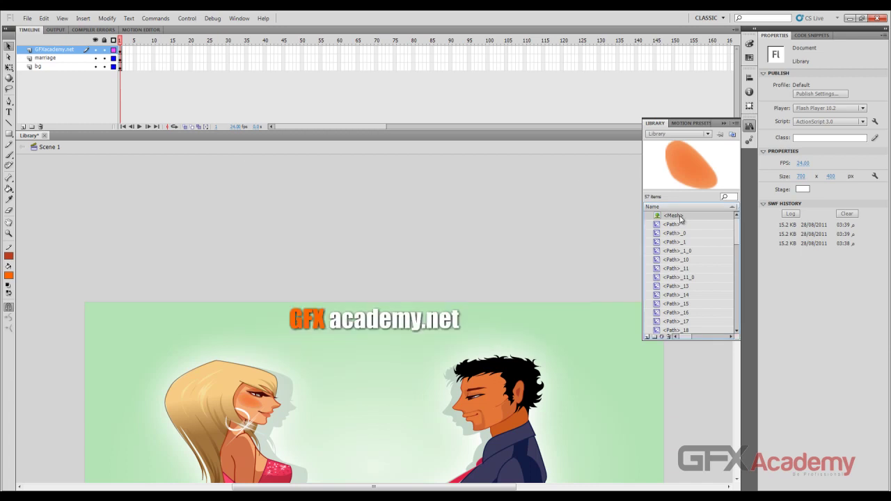
Reopen the <Mesh> Bitmap Properties and look through the ActionScript and general bitmap options.
right_click(680, 217)
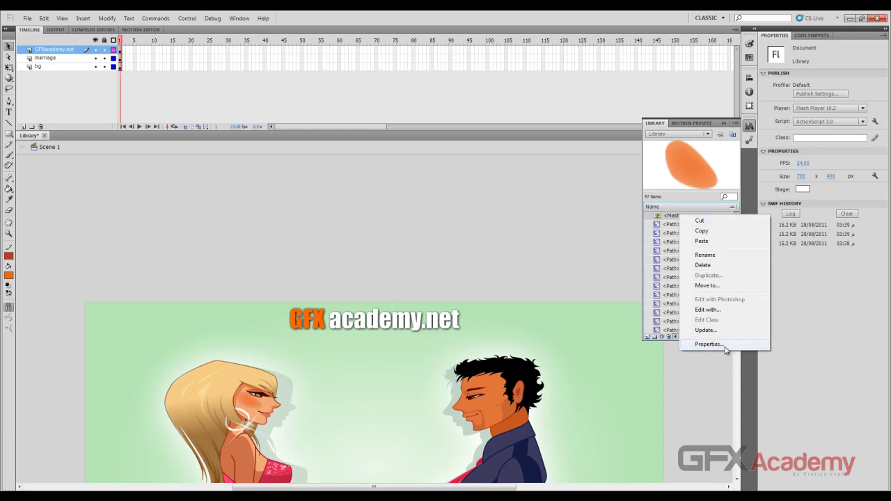
click(709, 344)
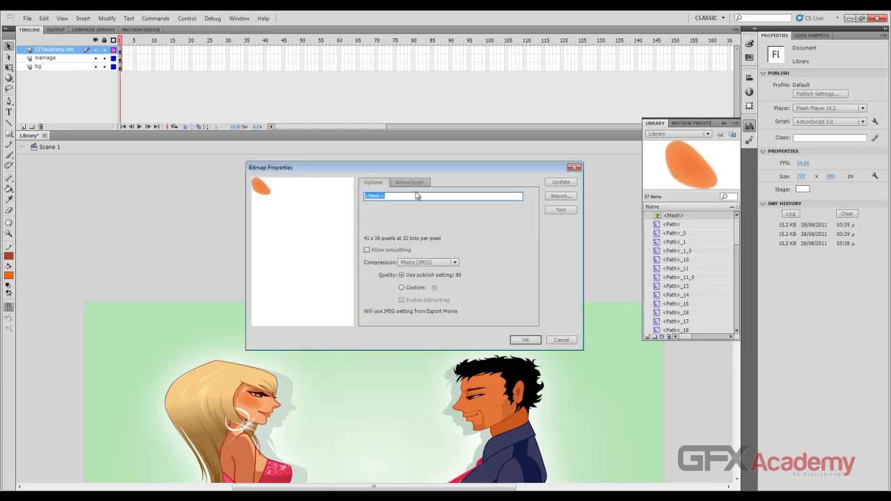
drag(410, 171, 388, 168)
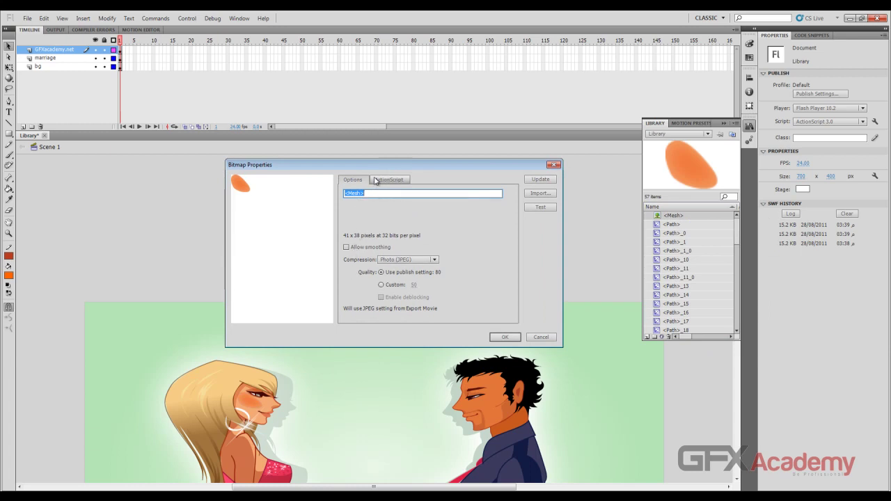
click(382, 180)
click(353, 180)
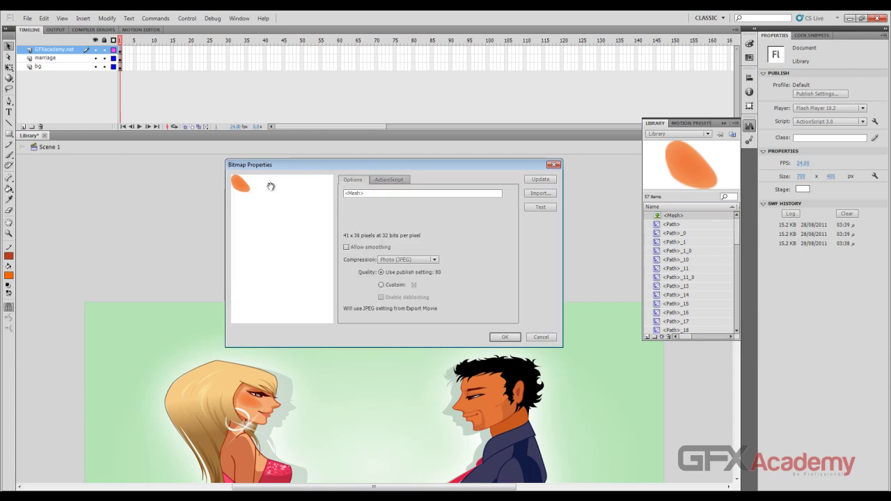
Switch the <Mesh> bitmap's compression to Lossless (PNG/GIF) and back to Photo (JPEG).
click(346, 248)
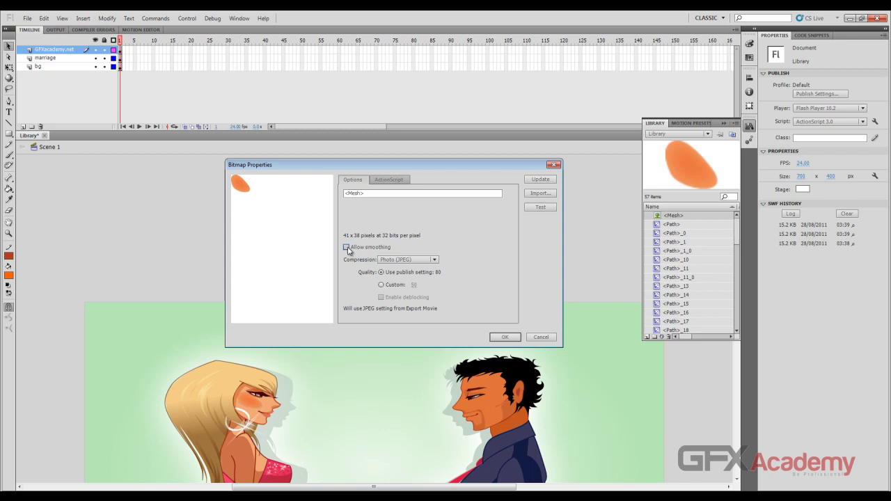
click(435, 259)
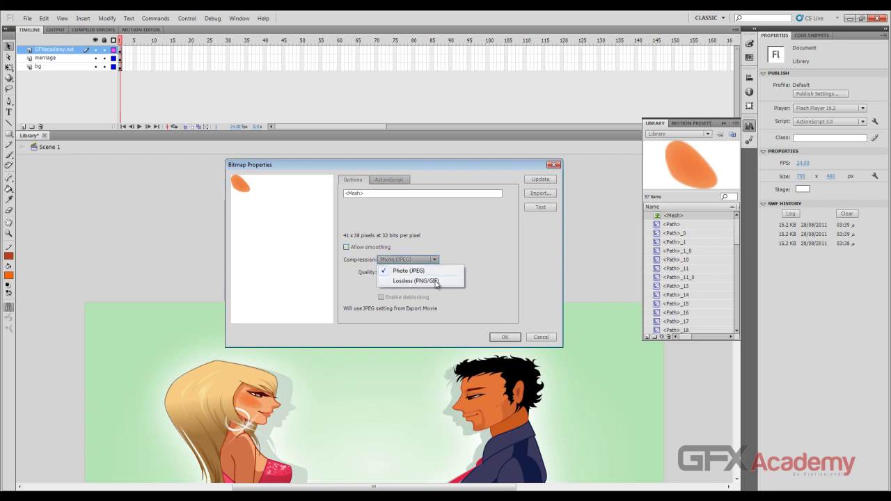
click(437, 281)
click(435, 260)
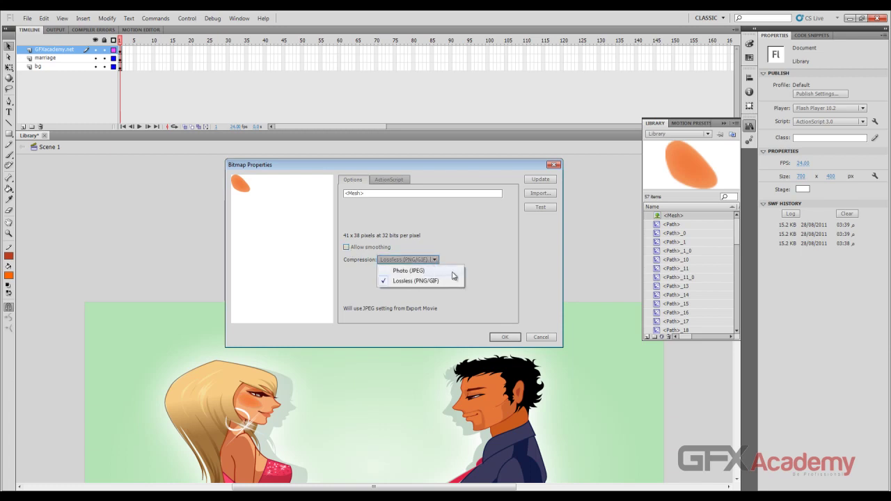
click(416, 272)
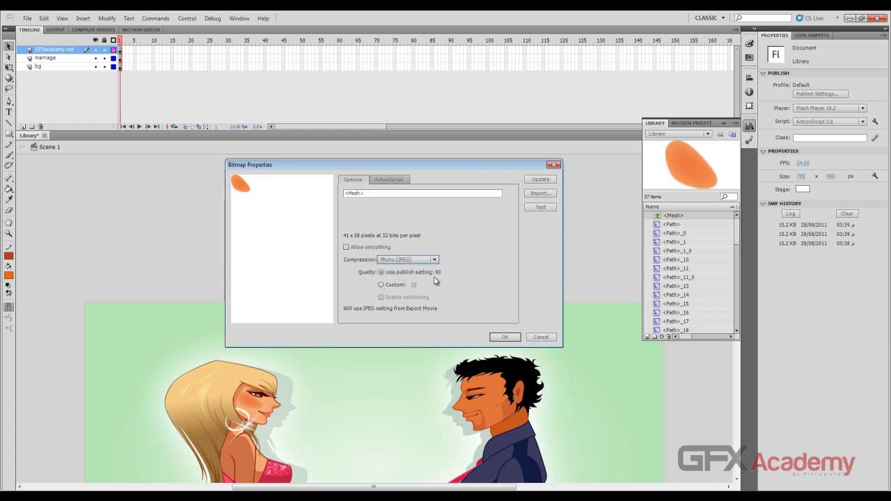
Switch the <Mesh> bitmap's JPEG quality to a custom value of 50.
click(387, 286)
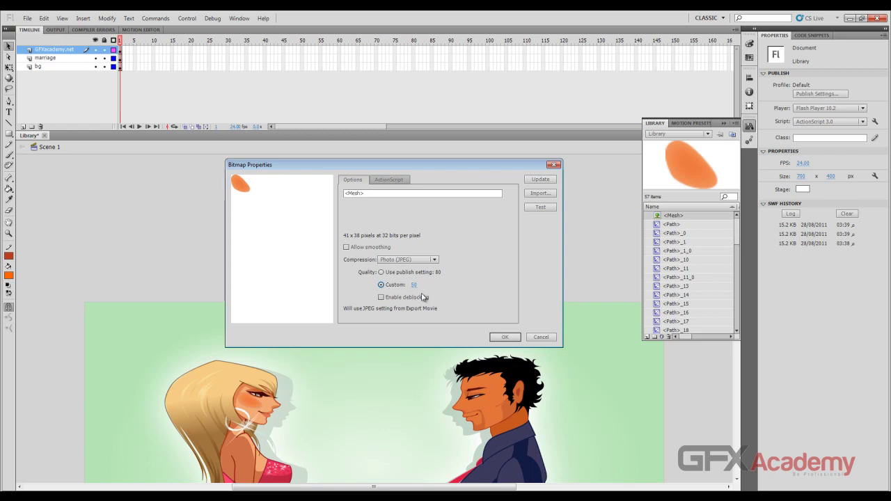
click(420, 285)
click(424, 286)
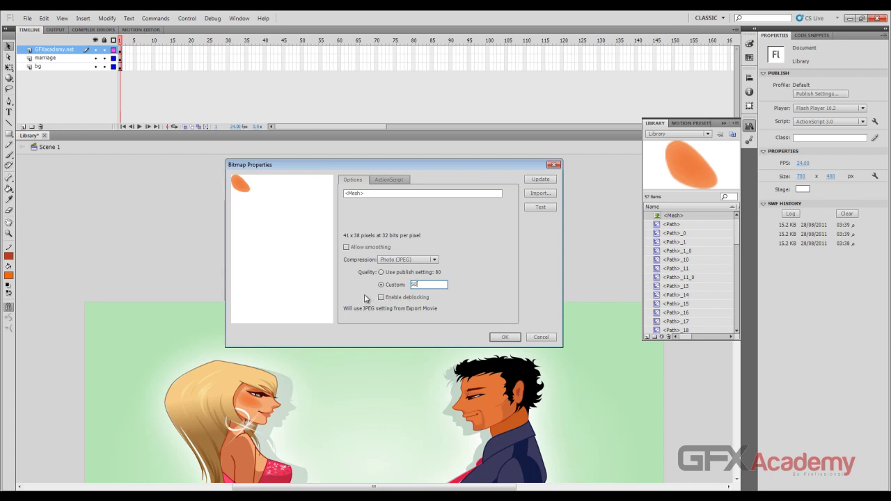
key(Return)
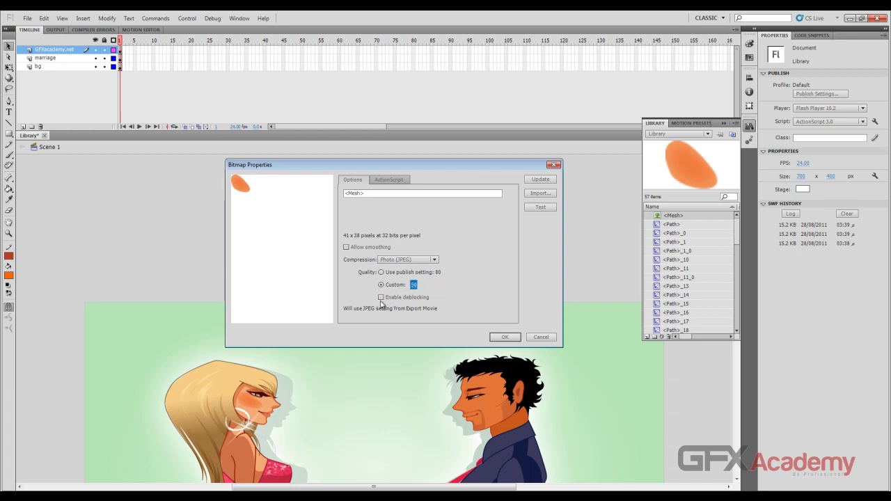
Rename the <Mesh> bitmap as mesh and apply its bitmap properties.
click(388, 194)
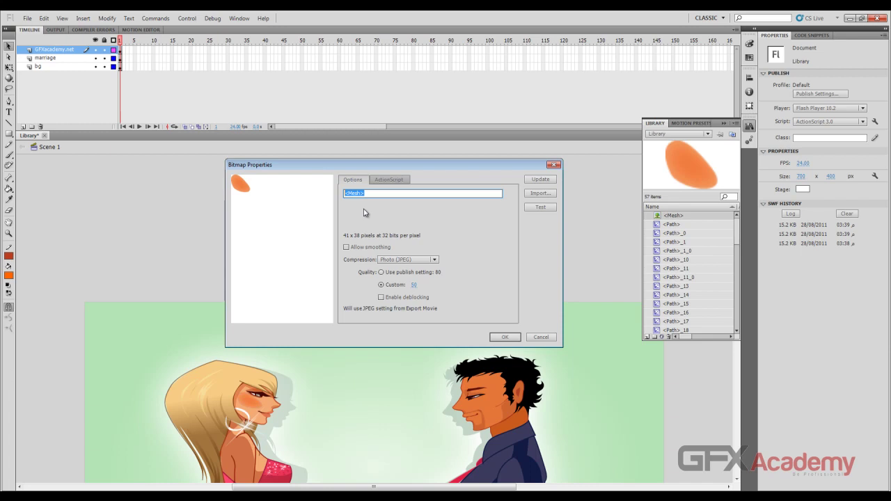
text(M)
click(505, 338)
Reopen the mesh bitmap's properties, view the file chooser offered by Update, and cancel it.
right_click(668, 220)
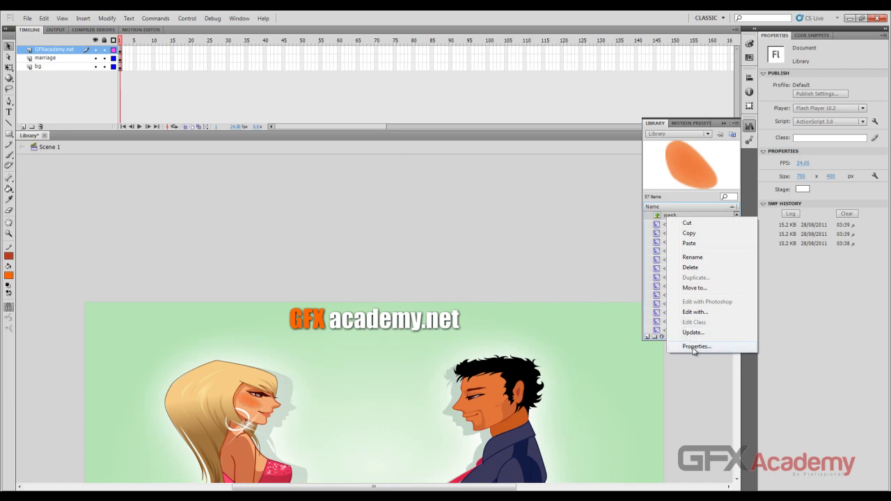
click(658, 223)
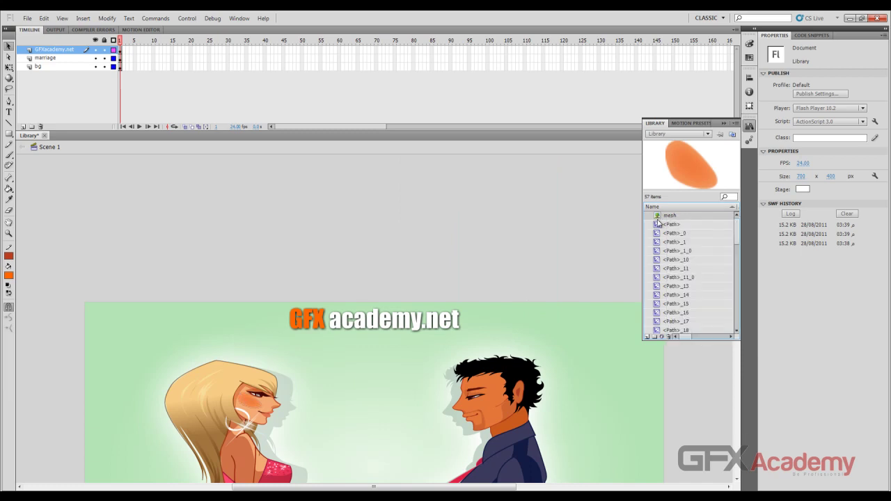
click(663, 338)
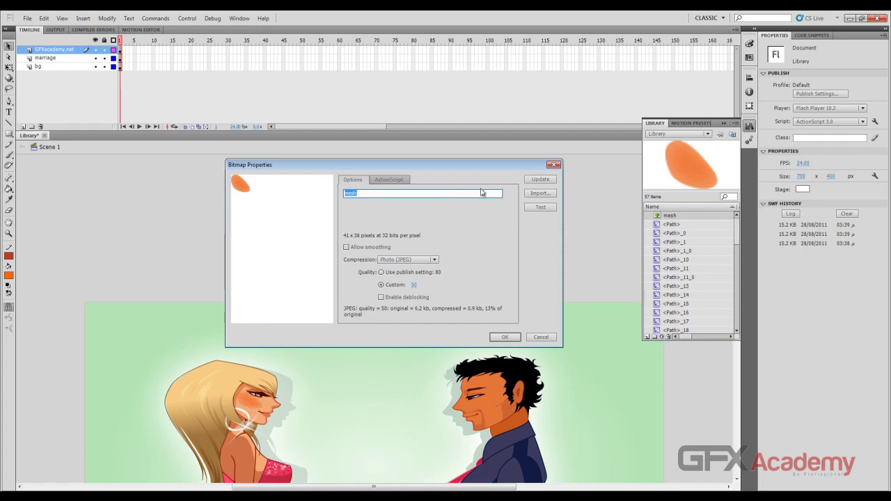
click(538, 180)
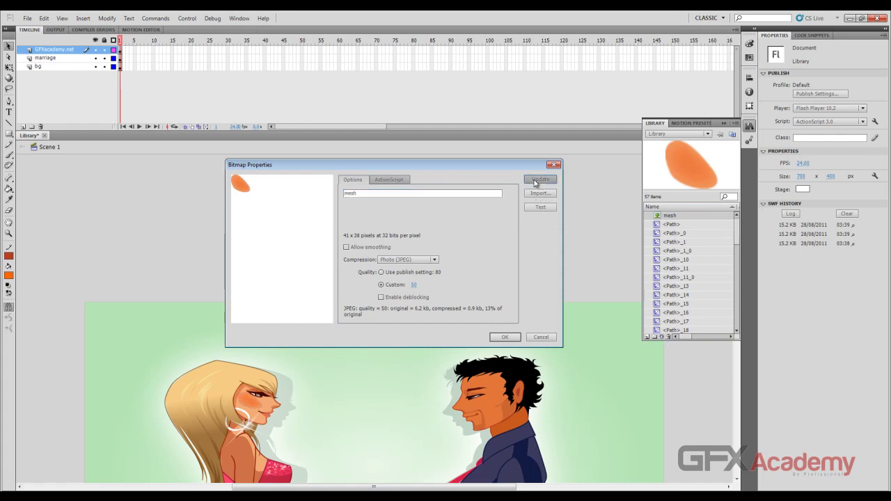
drag(508, 146, 447, 139)
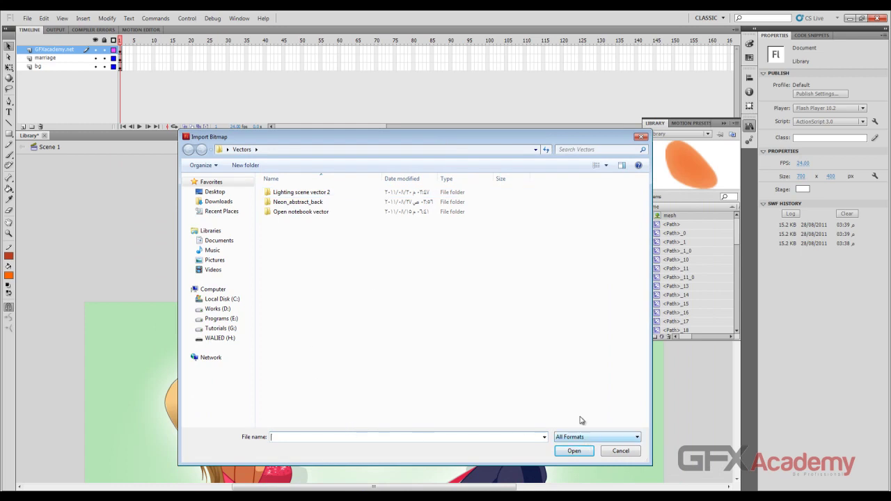
click(620, 450)
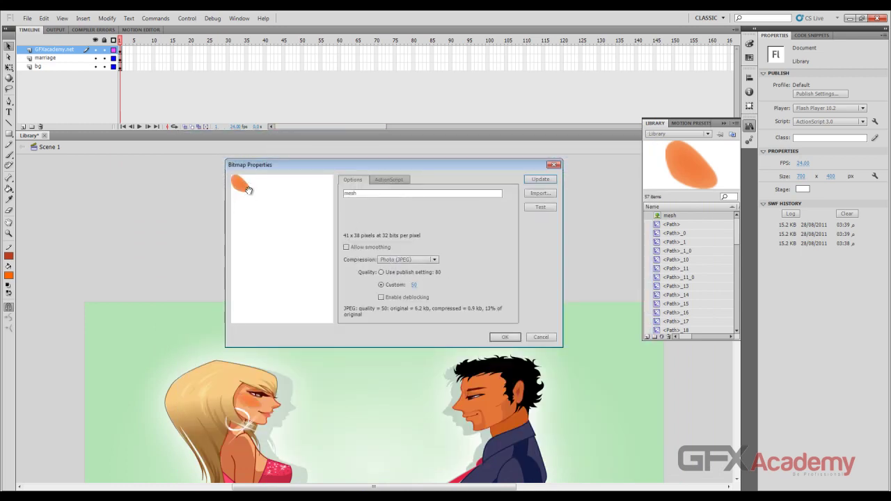
View the mesh bitmap's Import file chooser and dismiss it without importing a file.
click(387, 197)
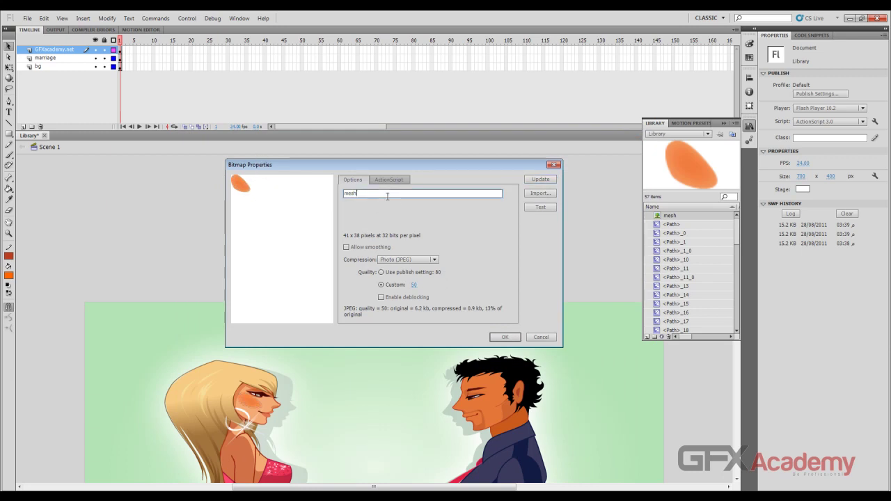
click(541, 193)
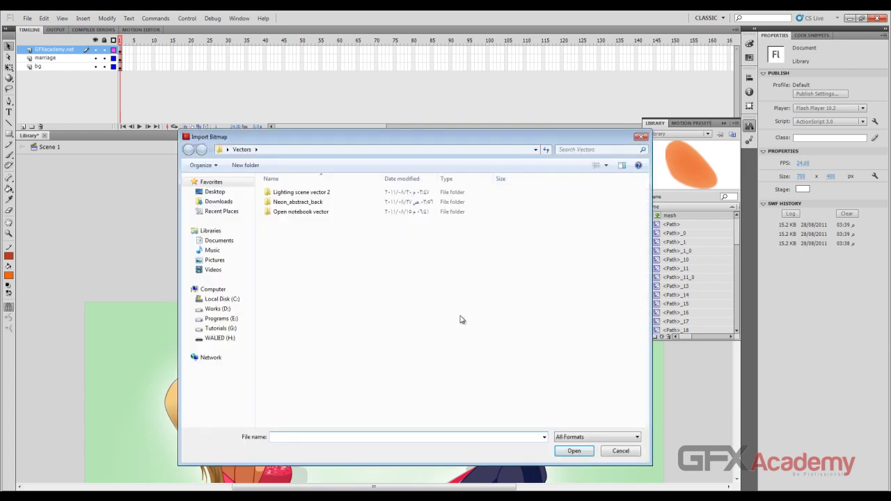
click(625, 452)
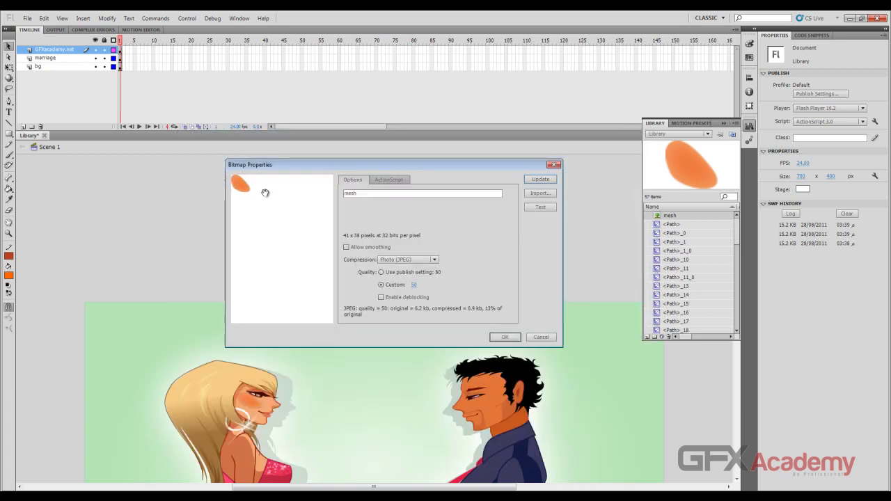
click(540, 193)
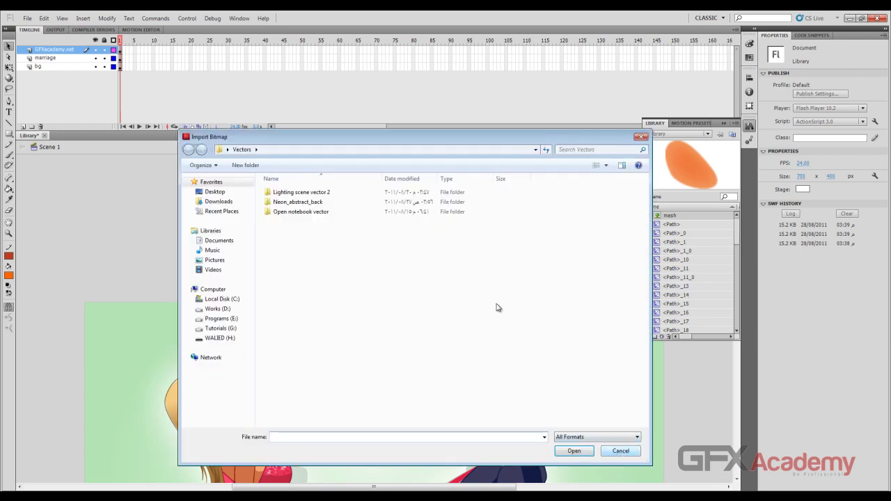
drag(465, 142, 397, 192)
click(574, 187)
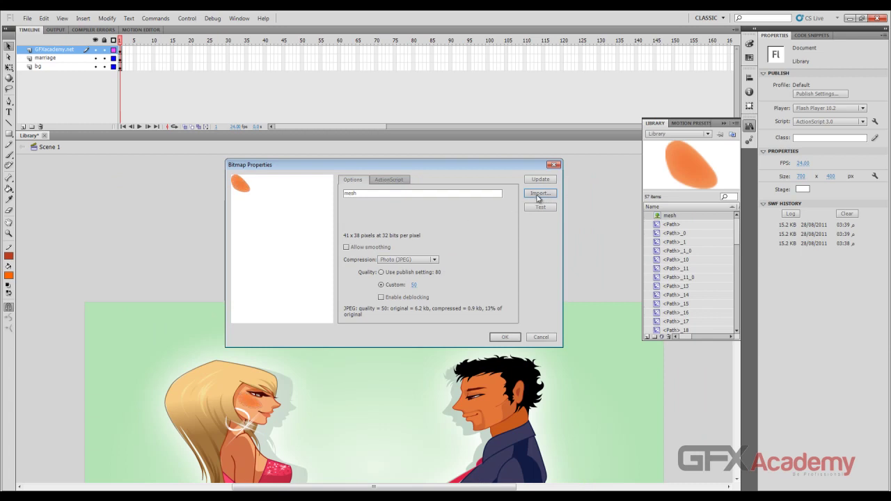
Cancel another Update of the mesh bitmap, then test its compression and accept the bitmap properties.
click(395, 195)
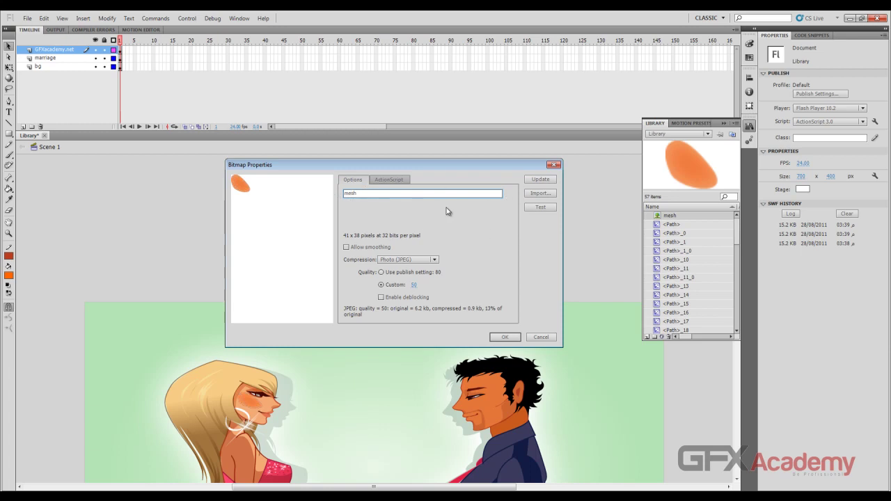
click(540, 179)
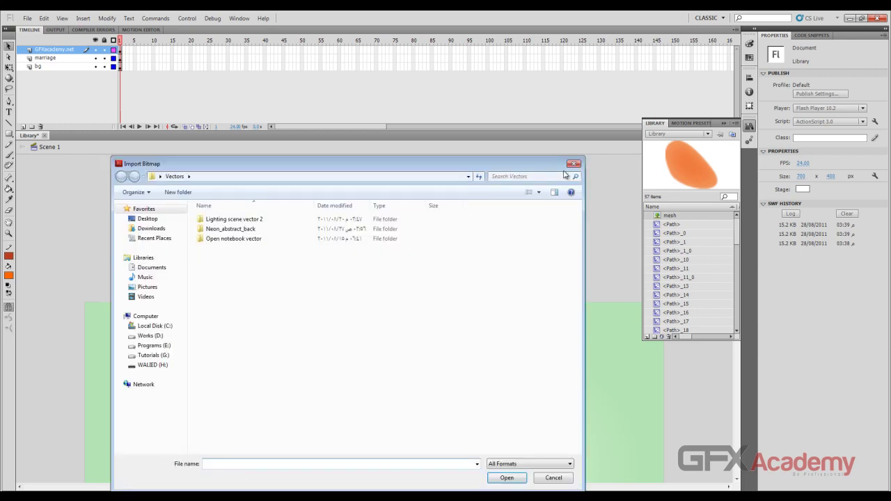
click(575, 164)
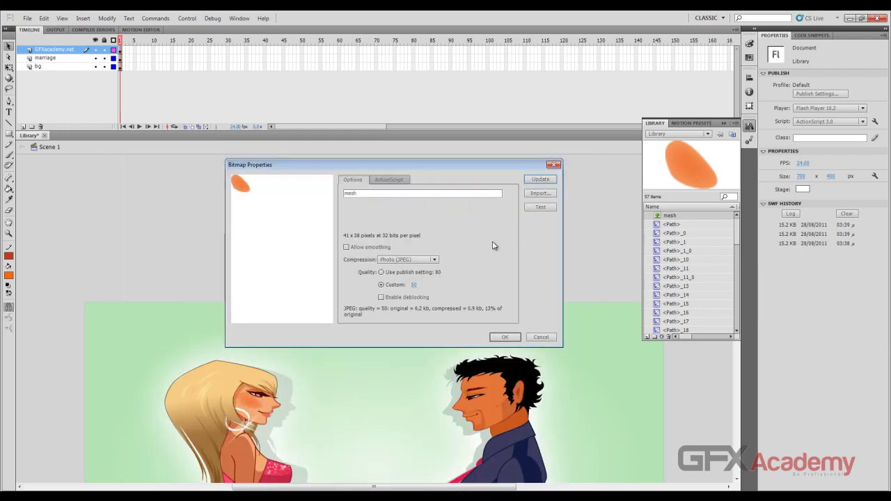
click(553, 208)
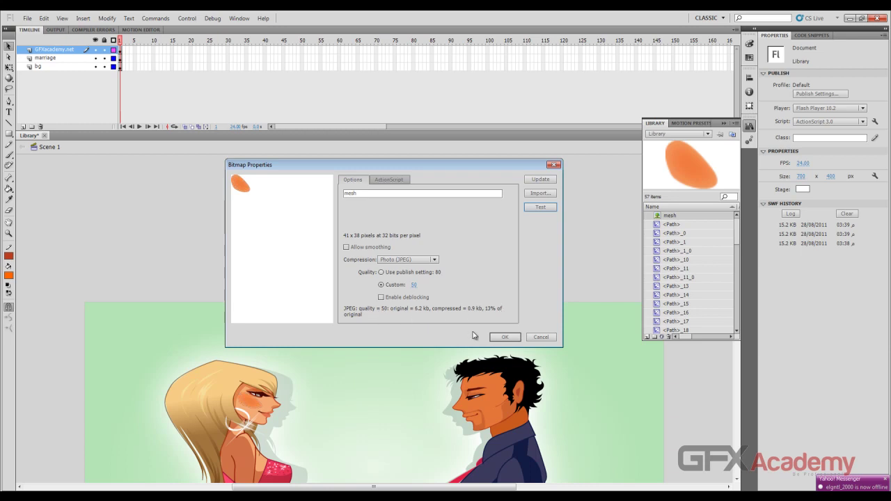
click(505, 337)
Examine the basic and advanced Symbol Properties of the <Path> movie clip and cancel without changes.
click(672, 225)
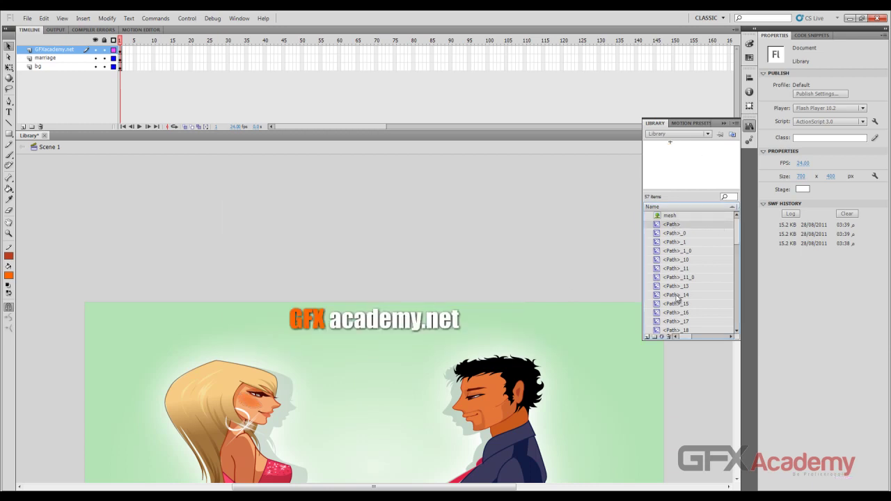
click(663, 338)
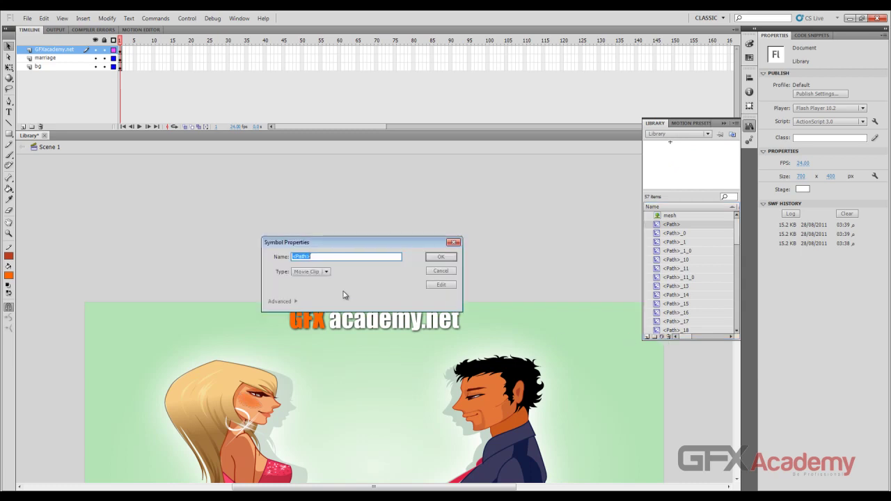
click(291, 303)
drag(356, 246, 359, 124)
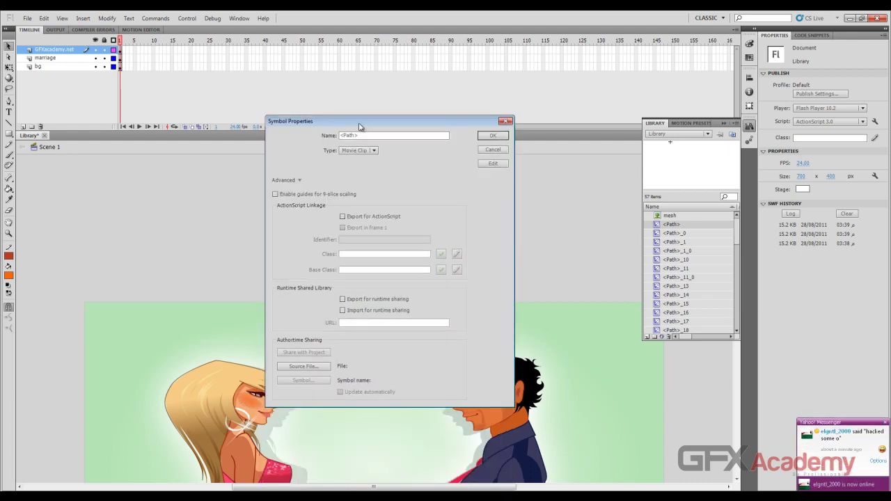
click(295, 181)
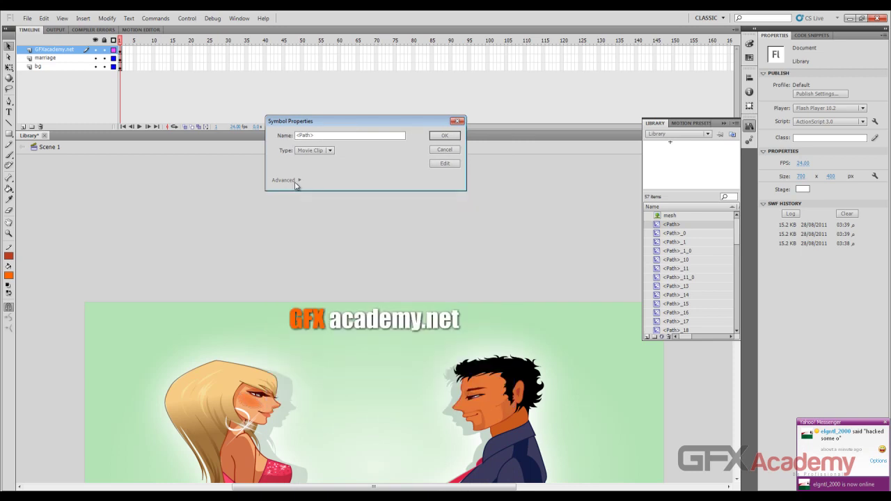
click(451, 150)
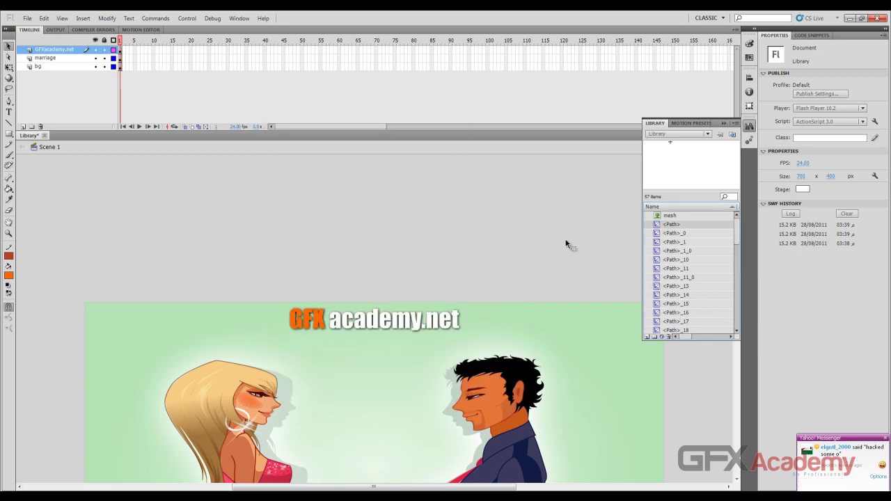
Collapse the Library and set the stage magnification to Fit in Window.
click(749, 126)
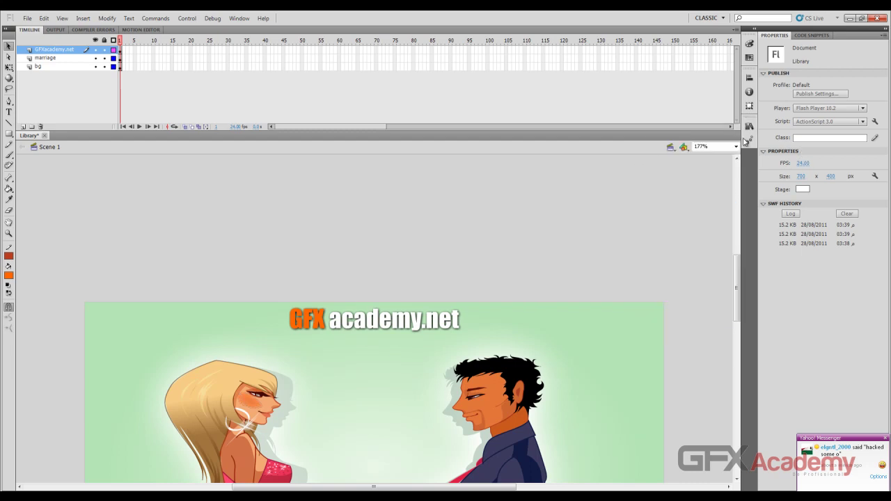
click(717, 146)
click(707, 153)
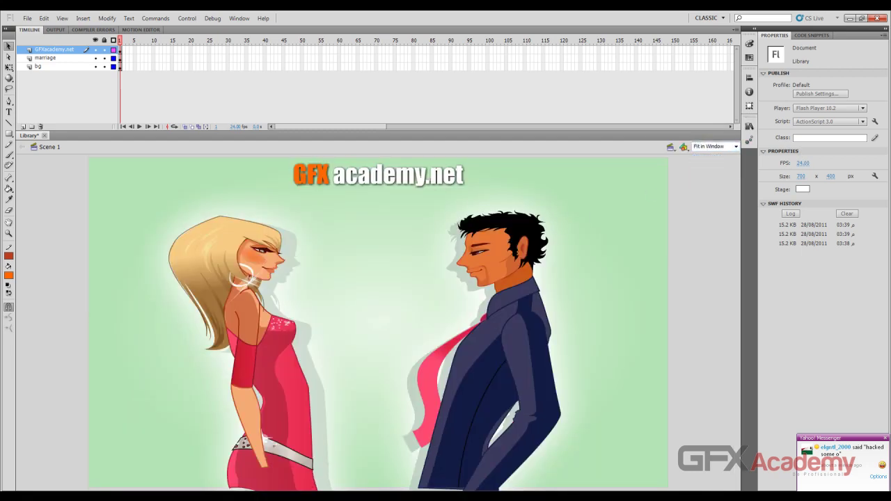
Move the man instance about 114 px to the right on the stage and undo the move.
click(510, 264)
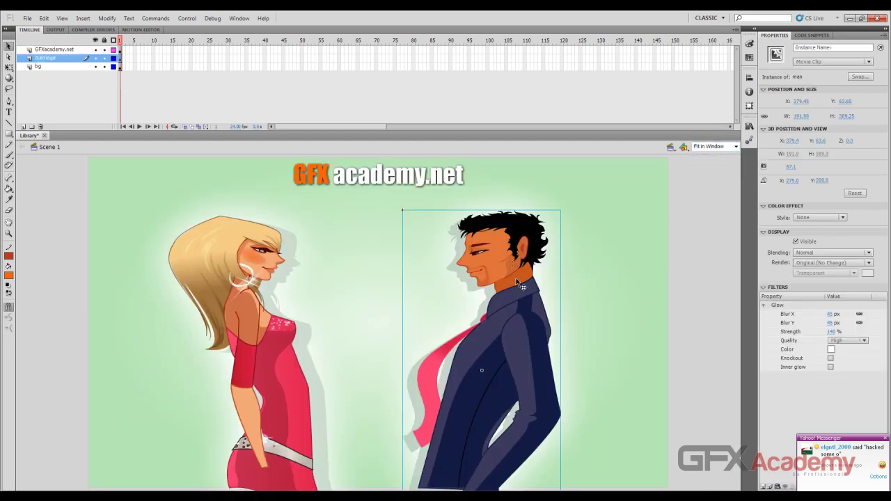
drag(503, 265, 597, 265)
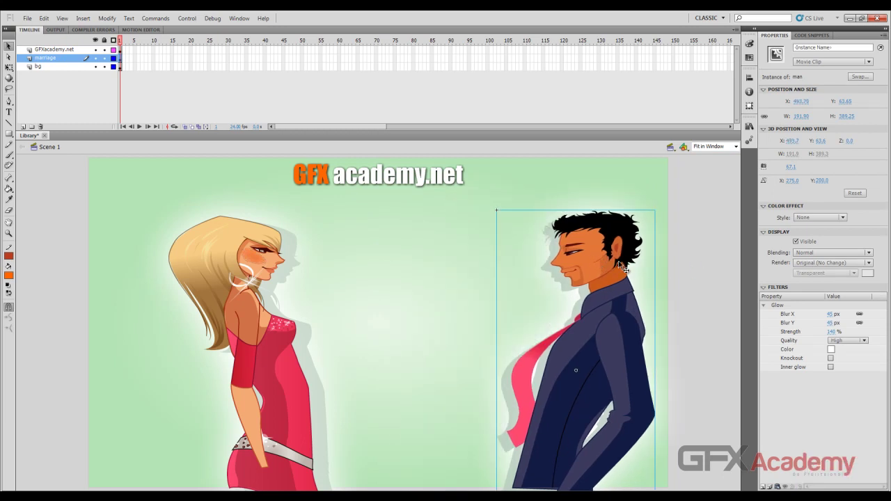
key(ctrl+z)
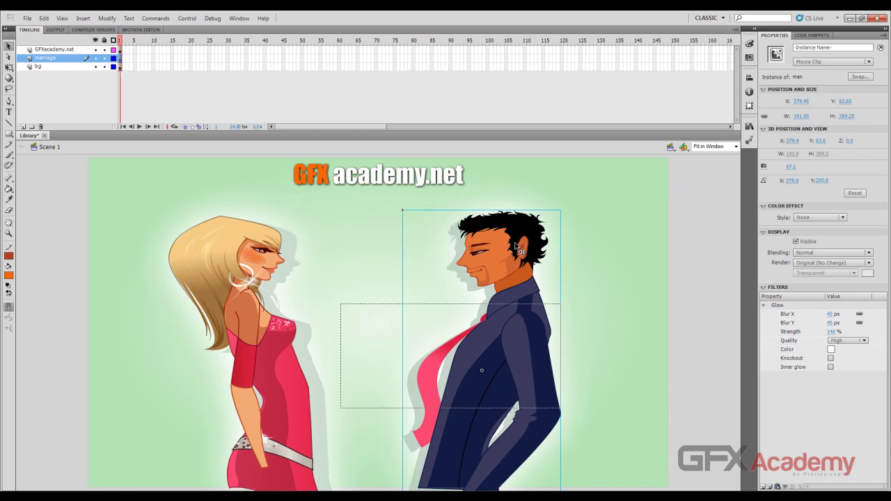
Open the man symbol in place, select all of its parts, and return to Scene 1.
double_click(517, 255)
drag(373, 191, 591, 492)
click(49, 146)
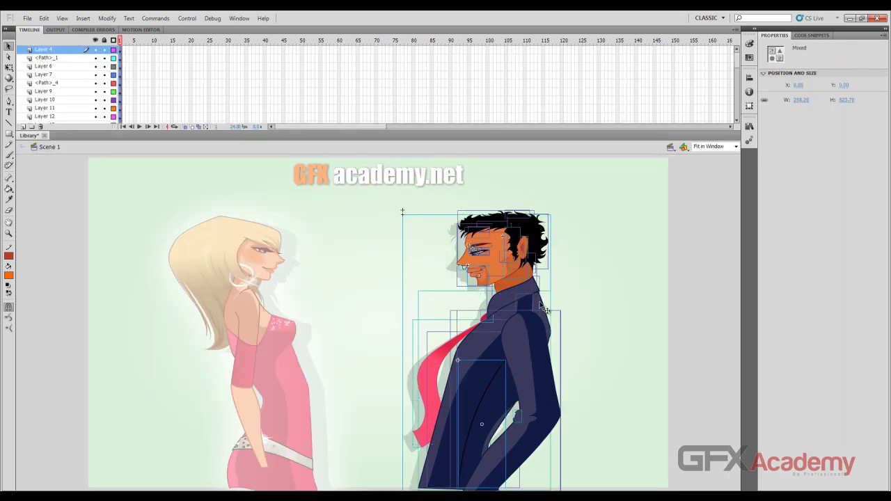
Open the girl symbol in place and select all of its parts.
click(242, 255)
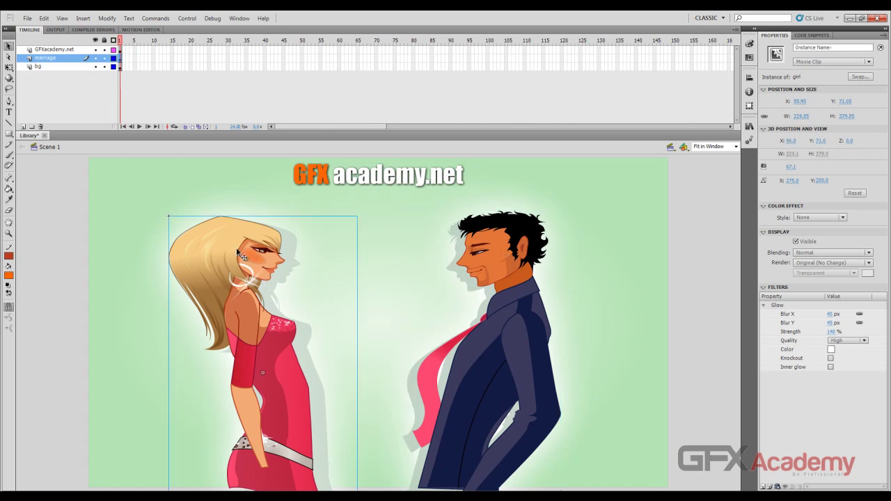
double_click(242, 256)
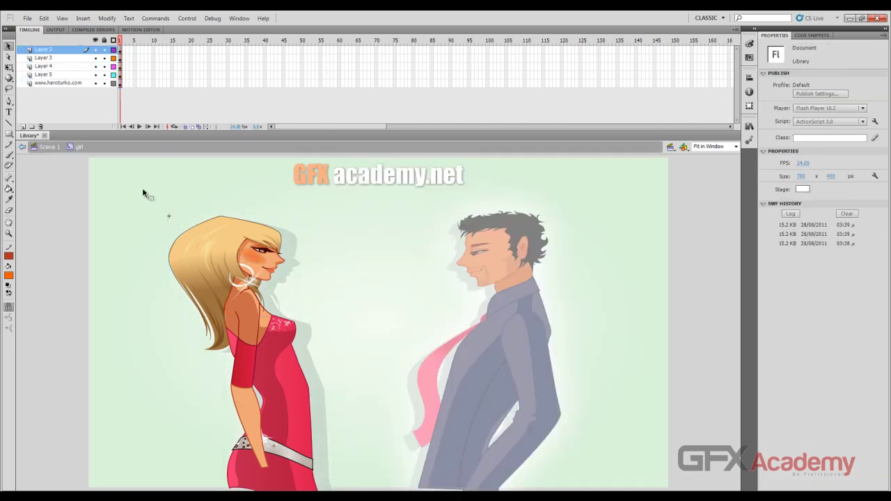
drag(142, 187, 398, 491)
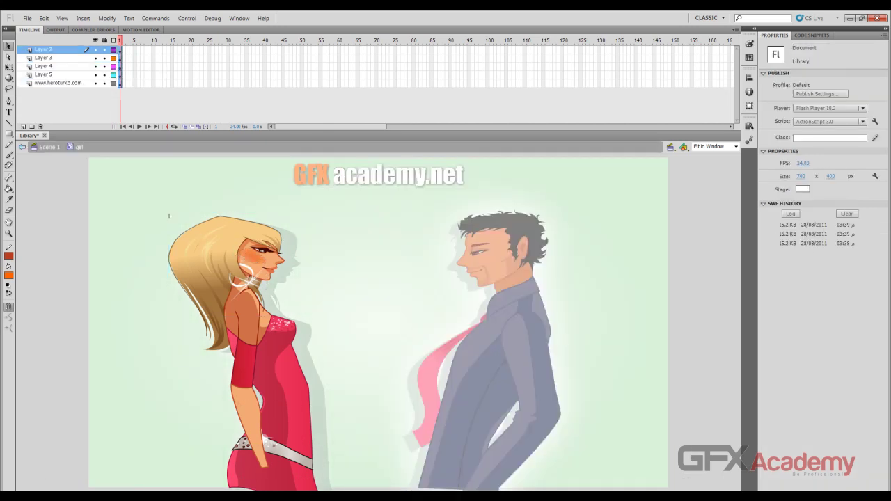
Move the girl's earring group left onto her hair and undo the move.
click(245, 284)
drag(245, 284, 192, 303)
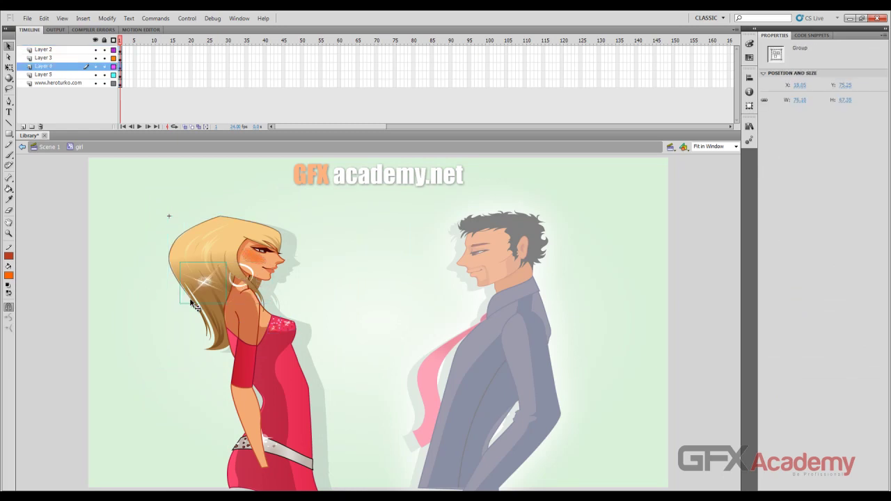
key(ctrl+z)
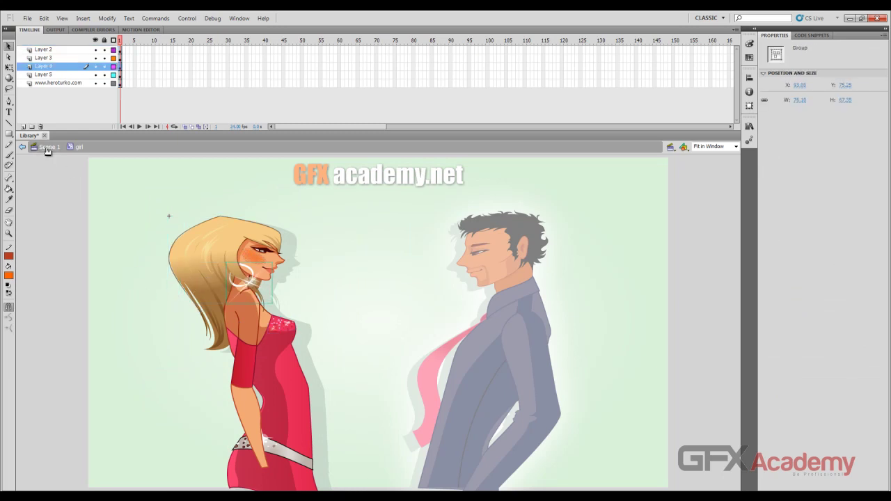
Return from the girl symbol to Scene 1 and select the man instance on the stage.
click(49, 147)
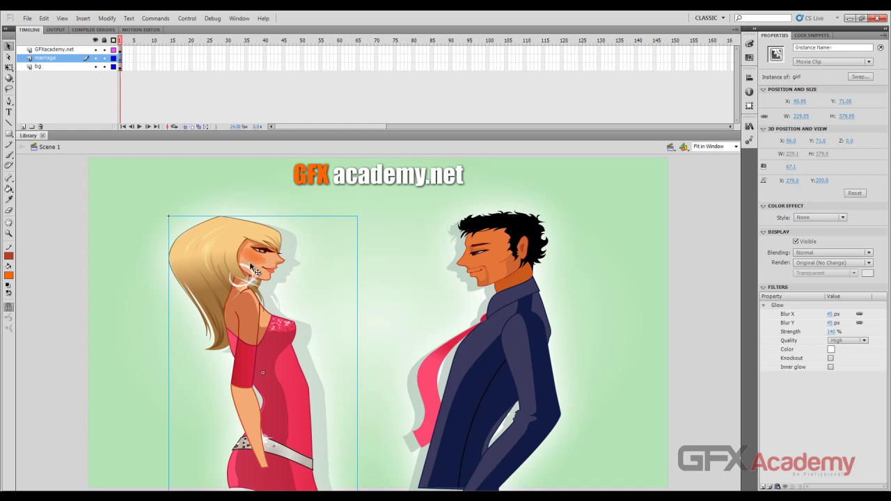
click(522, 247)
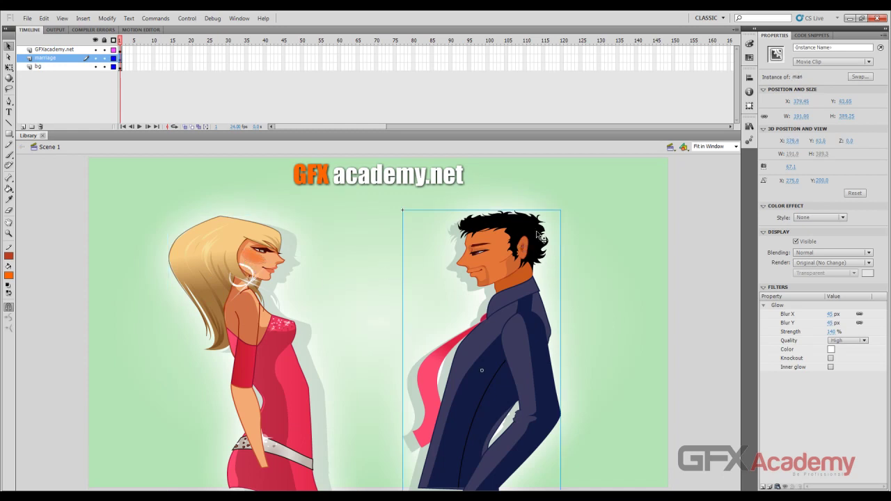
Open the Library and preview the bg, GFXacademy.net, girl, Girlshadow, man, man shadow and redBall symbols.
click(749, 127)
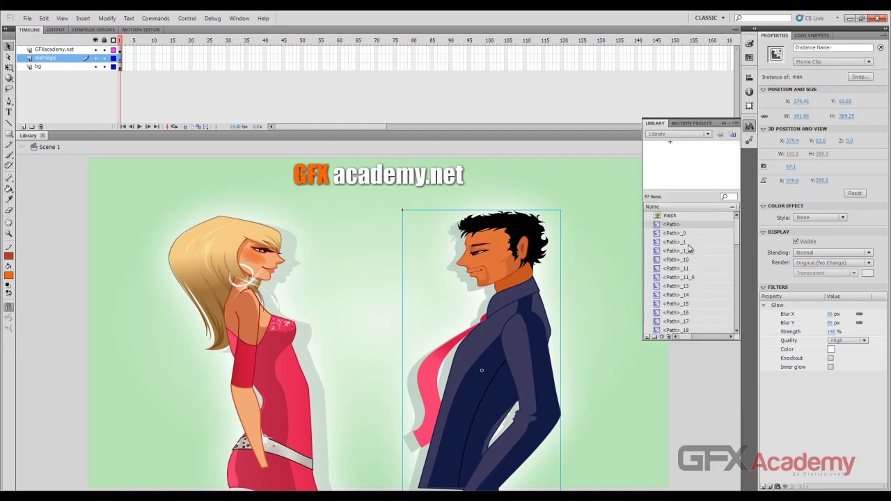
scroll(688, 259, down, 2)
scroll(688, 259, down, 10)
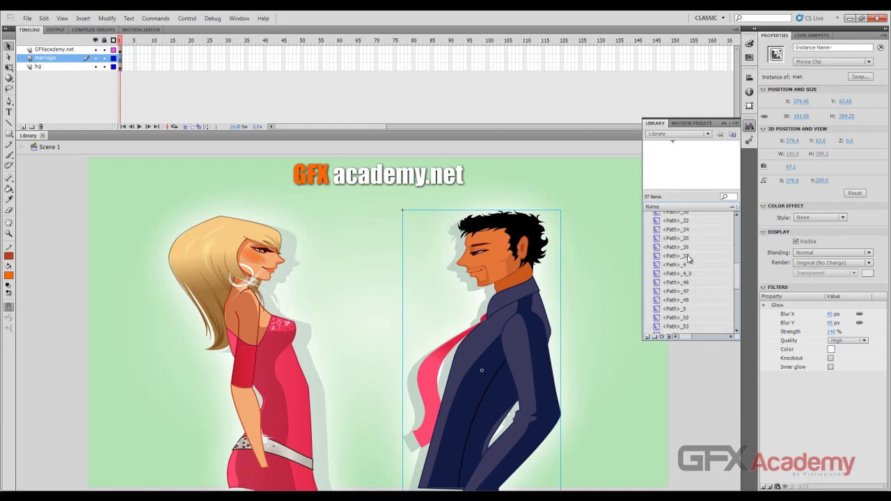
scroll(688, 261, down, 1)
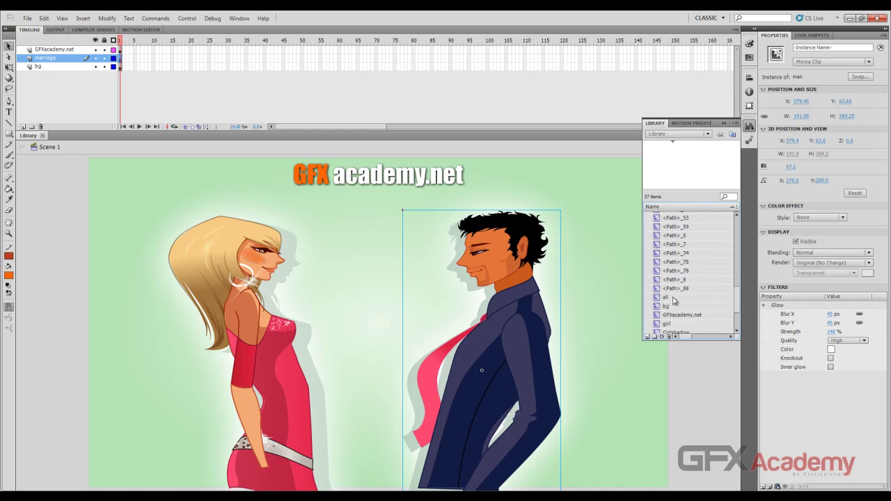
click(676, 301)
scroll(685, 293, down, 2)
click(670, 258)
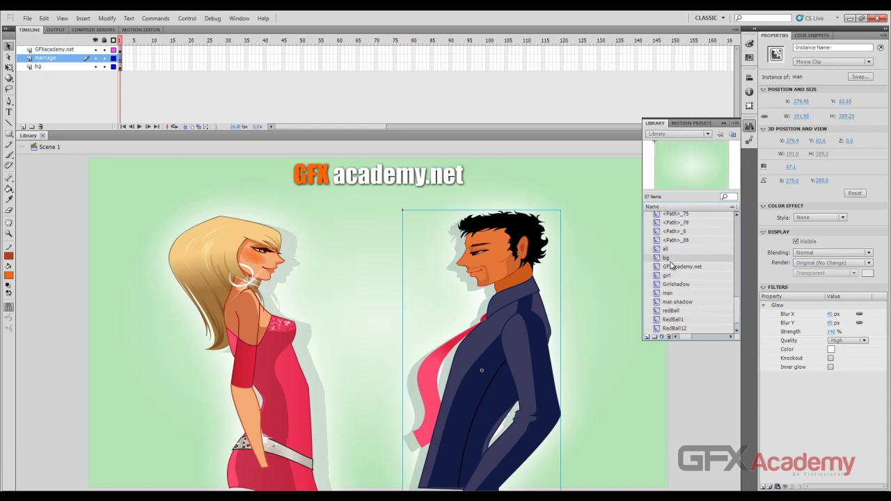
click(677, 268)
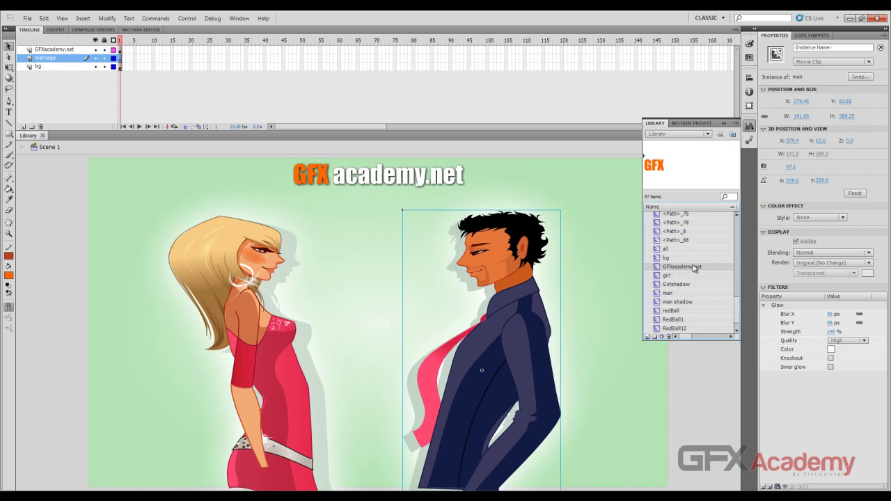
click(687, 277)
click(687, 285)
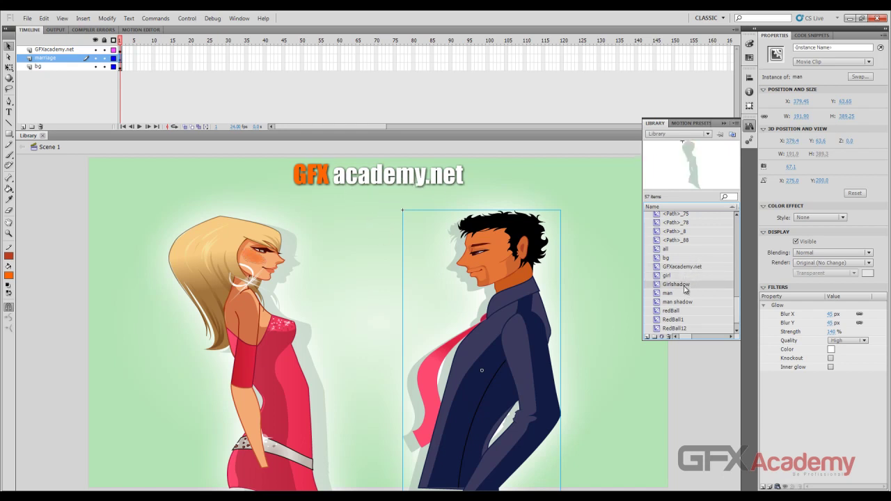
click(691, 295)
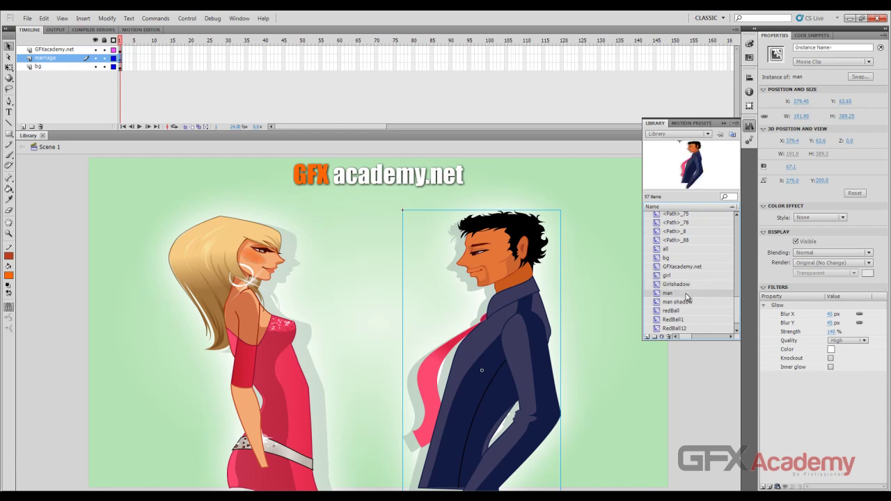
click(693, 304)
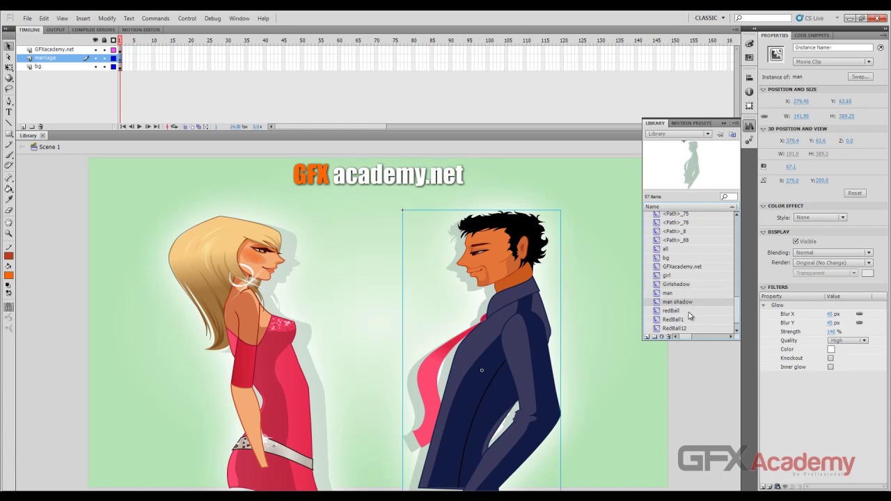
click(693, 312)
scroll(694, 317, up, 3)
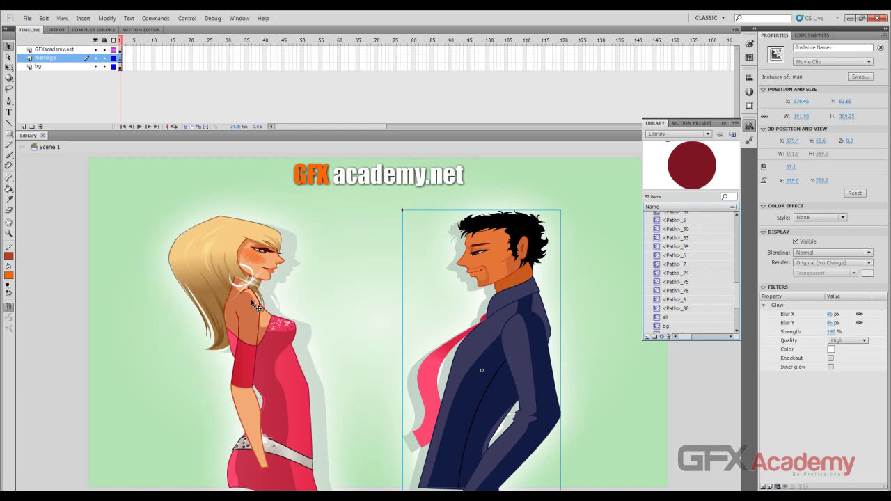
Create a new Library folder named "all cartoon".
click(658, 337)
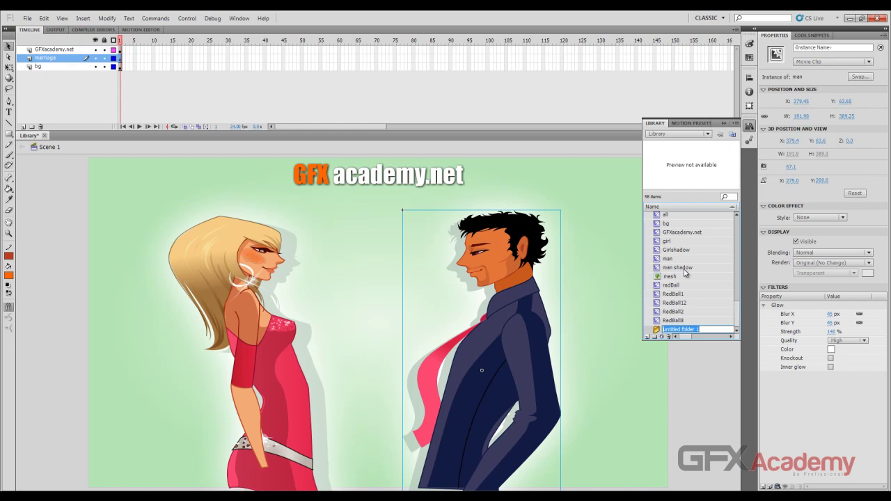
text(all cartoon)
key(Return)
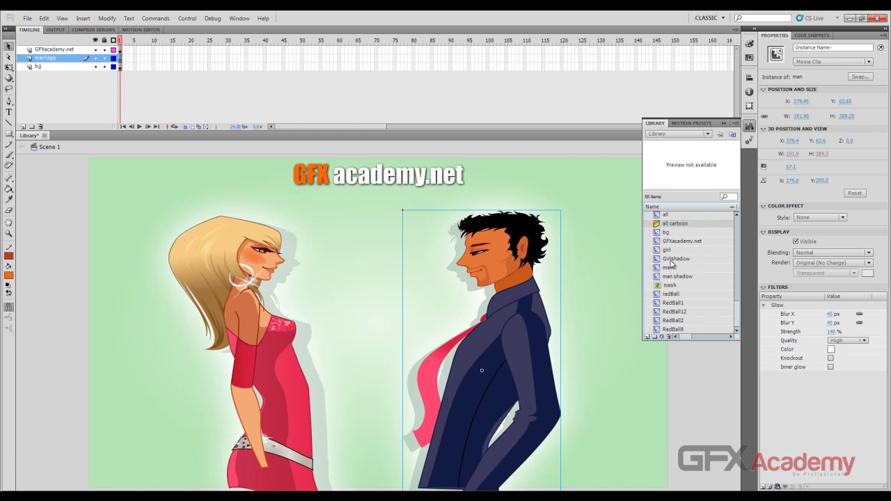
Move the "all" symbol into the "all cartoon" folder and expand the folder to show its contents.
click(669, 233)
click(667, 216)
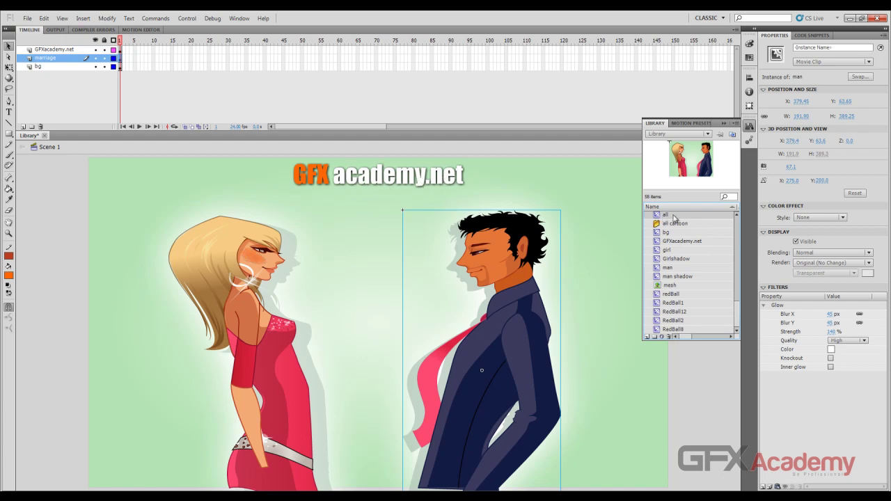
drag(657, 216, 666, 226)
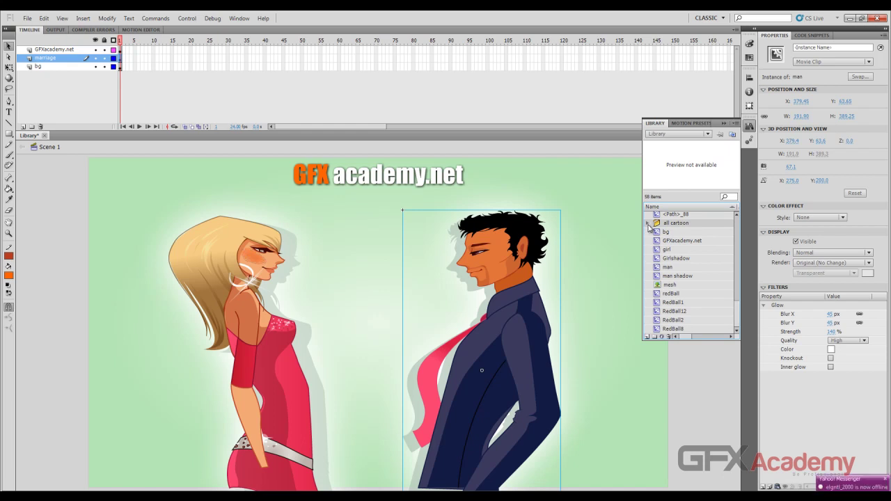
click(648, 223)
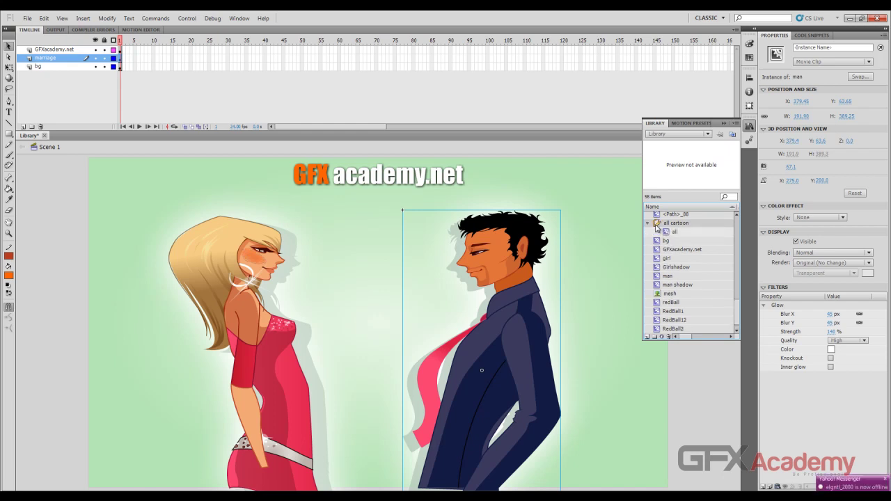
Move the <Path>_88 symbol into the "all cartoon" folder.
click(666, 216)
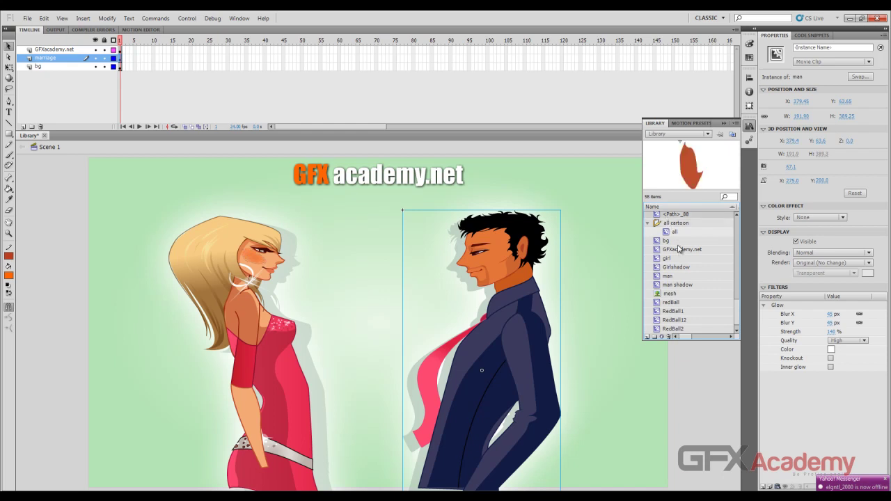
click(679, 243)
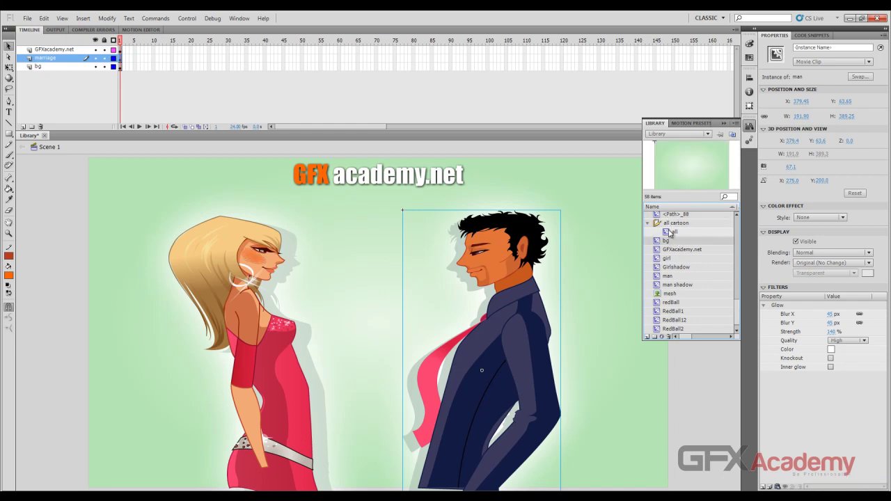
drag(672, 216, 684, 234)
scroll(683, 234, up, 2)
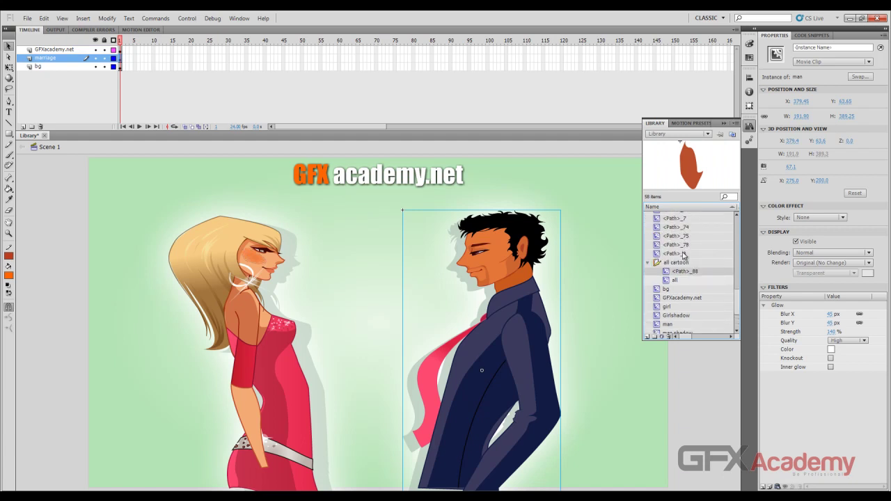
Select all the remaining <Path> symbols, move them into the "all cartoon" folder, and collapse the folder.
click(683, 254)
scroll(684, 256, up, 10)
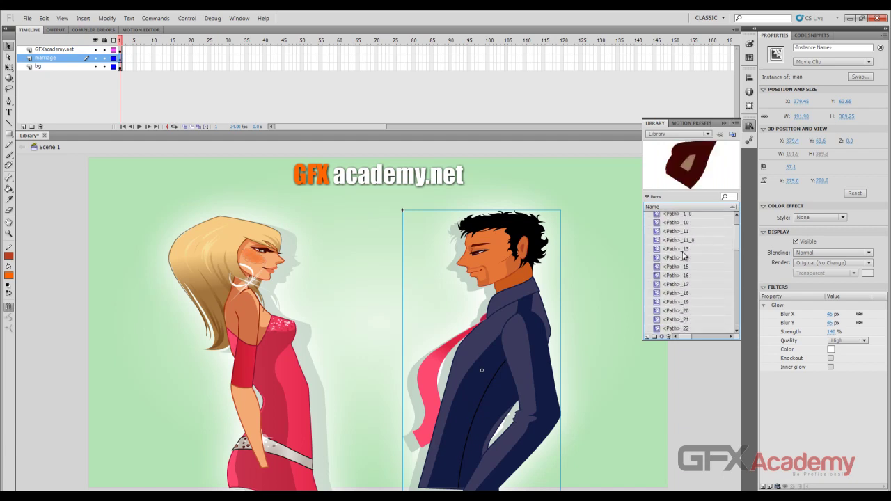
scroll(683, 255, up, 1)
key(ctrl+a)
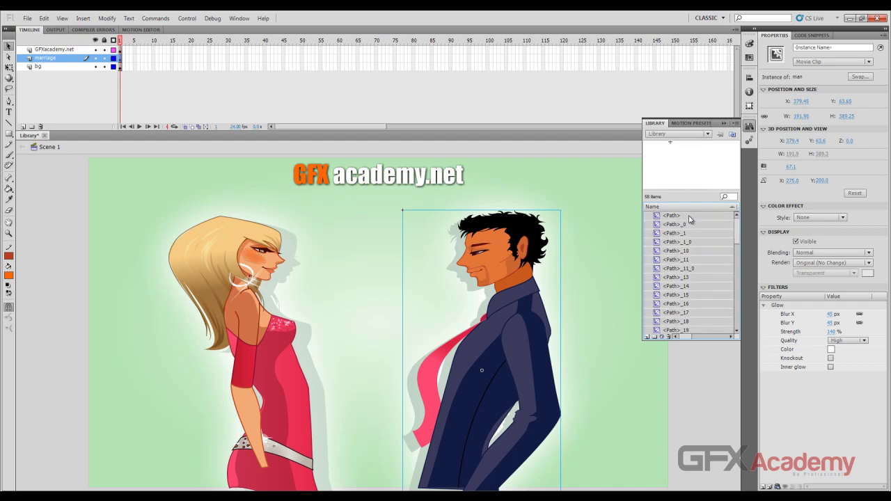
scroll(681, 265, down, 2)
scroll(681, 269, down, 10)
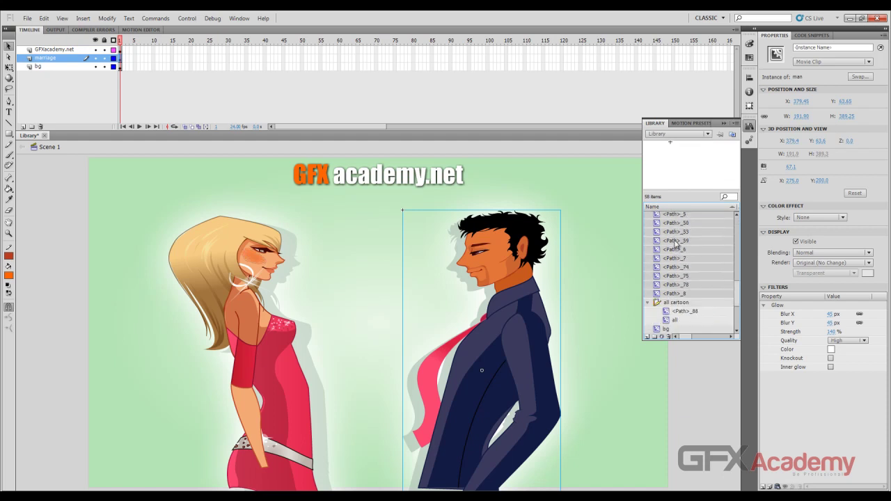
drag(658, 235, 659, 241)
scroll(666, 256, up, 12)
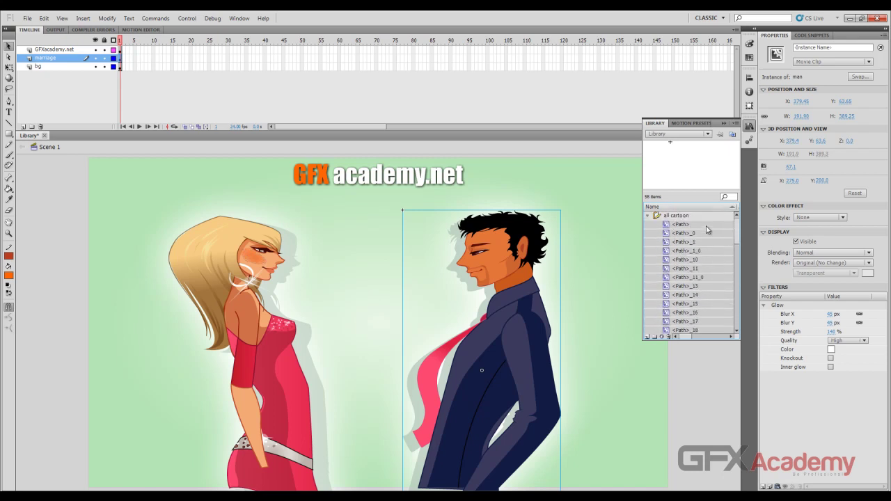
click(648, 216)
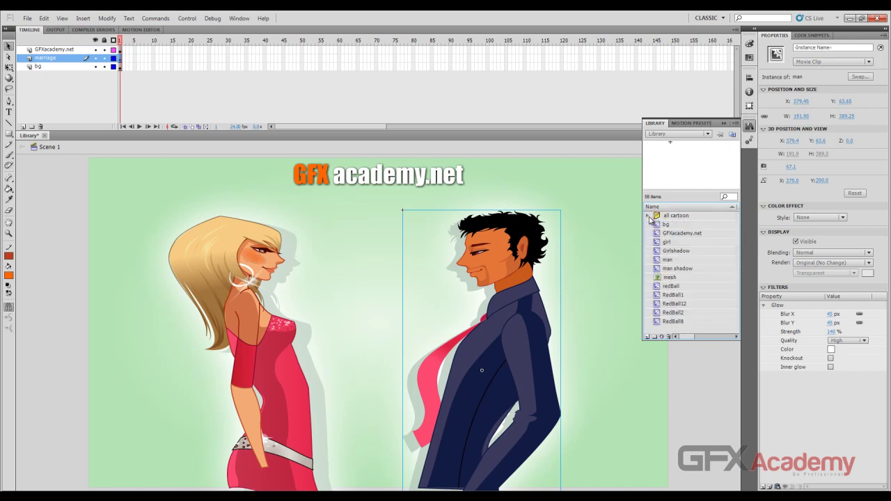
Move the girl, Girlshadow, man, man shadow, mesh and all the RedBall items together into the "all cartoon" folder.
click(691, 288)
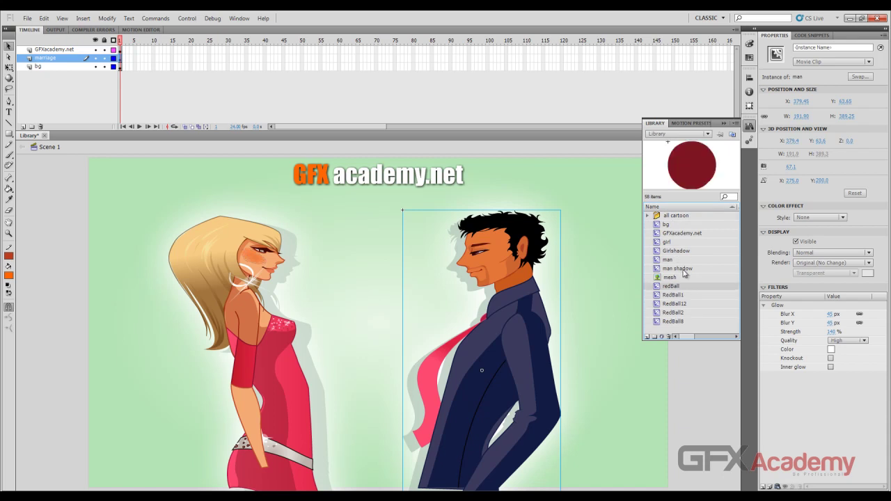
click(680, 269)
click(678, 261)
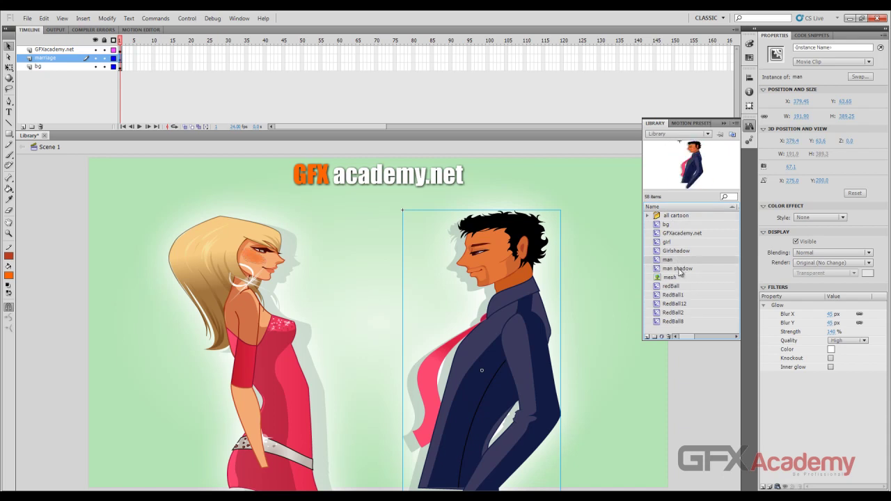
click(680, 270)
click(678, 252)
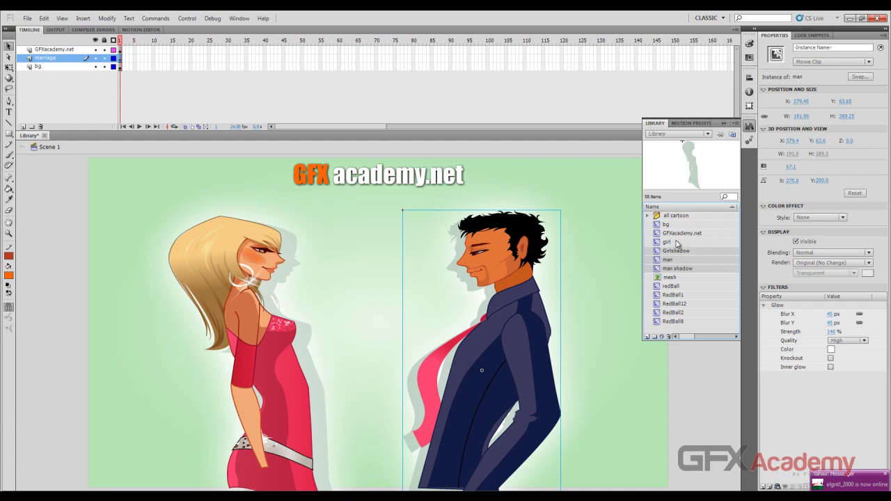
click(676, 243)
click(680, 286)
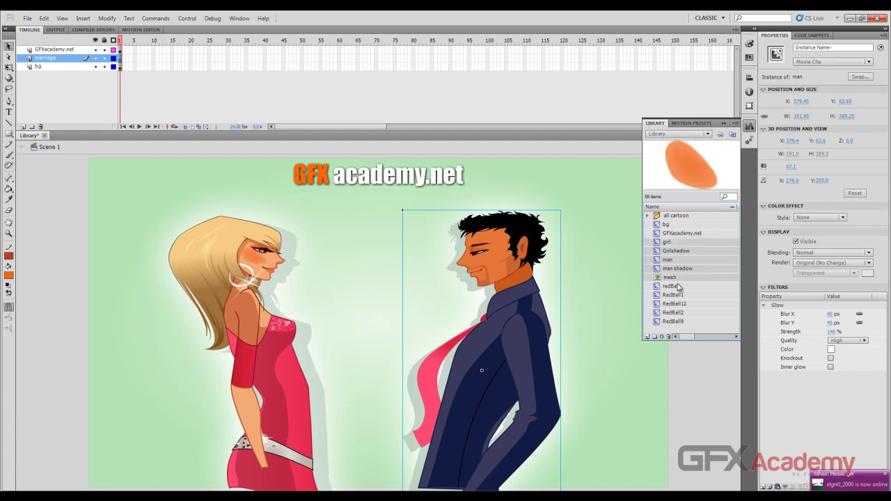
click(679, 295)
click(677, 304)
click(677, 314)
shift+click(672, 321)
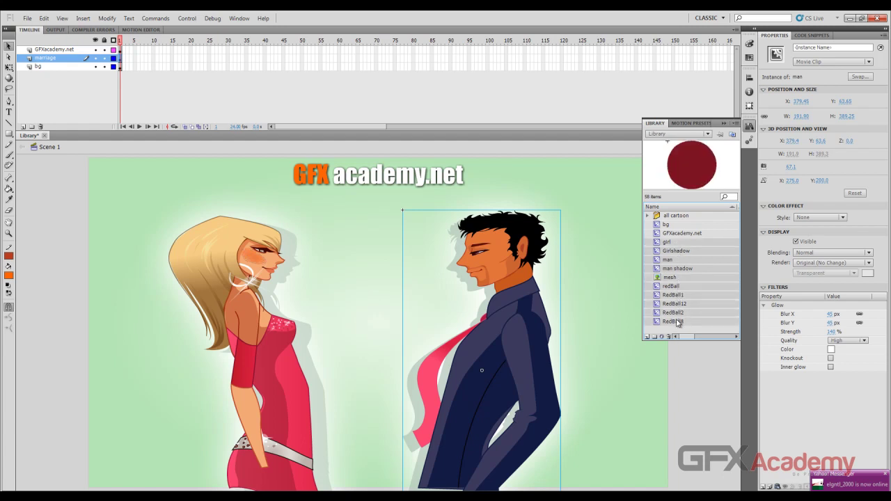
drag(663, 248, 667, 215)
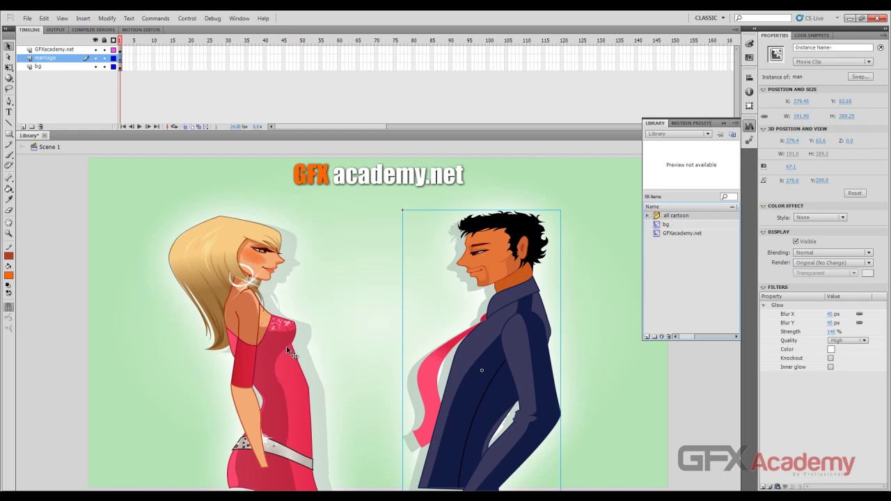
Create a Library folder named "title" and move the GFXacademy.net symbol into it.
click(660, 225)
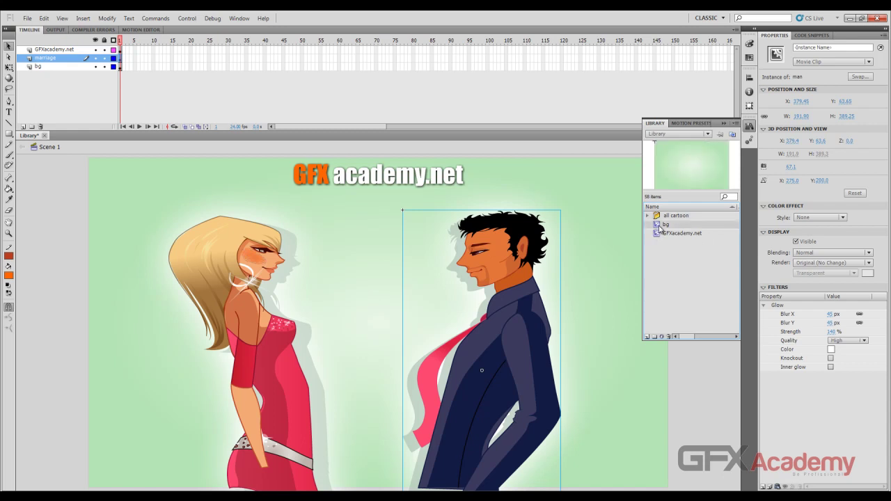
click(660, 236)
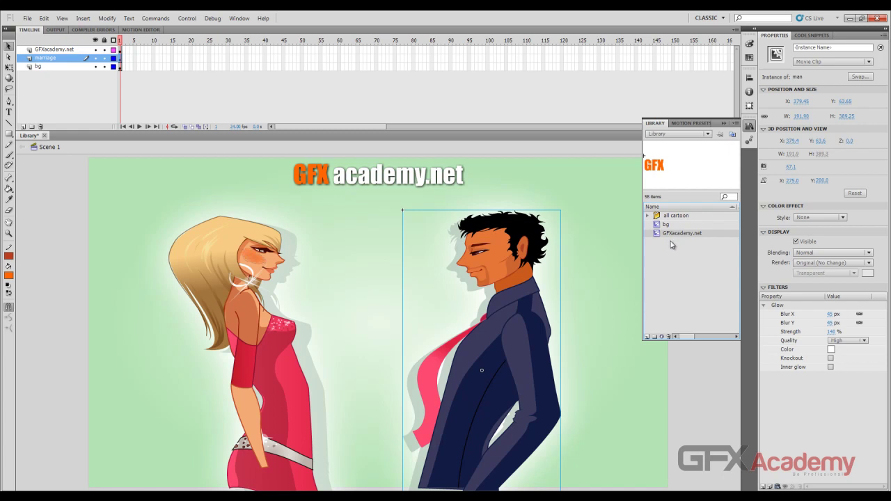
click(654, 337)
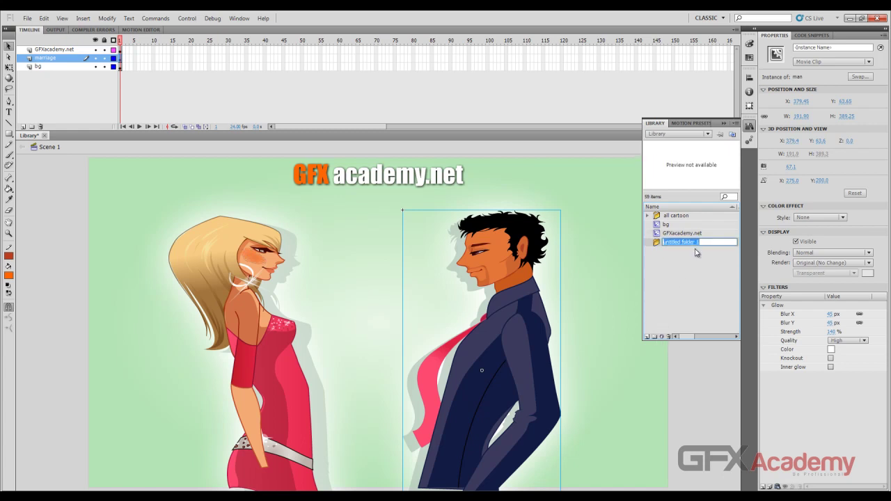
text(fitle)
key(Return)
click(685, 236)
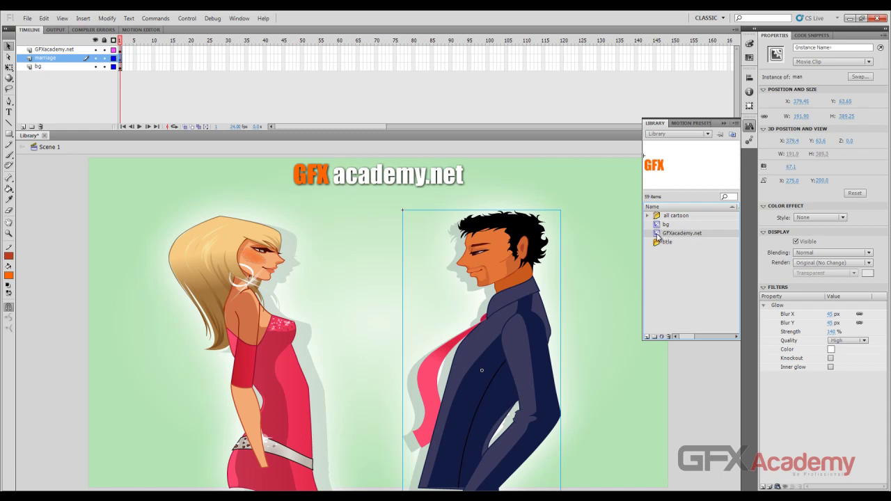
drag(657, 237, 661, 247)
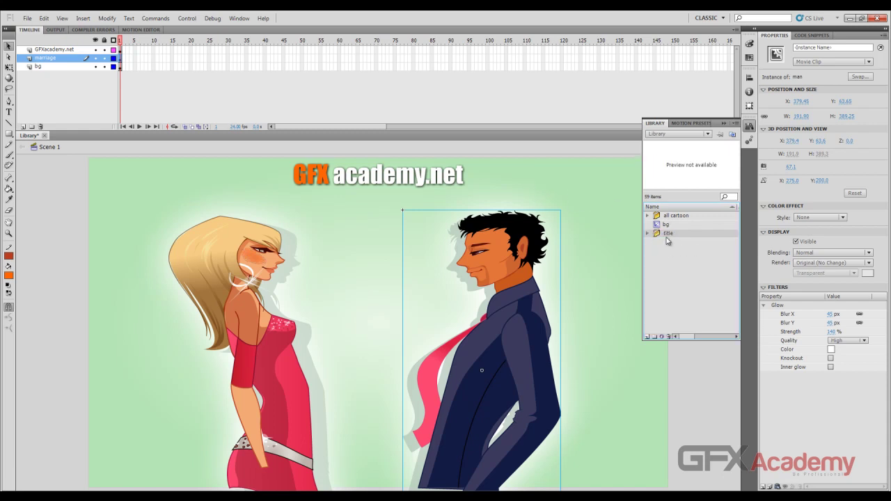
Create a Library folder named "sounds" and select the bg symbol.
click(655, 337)
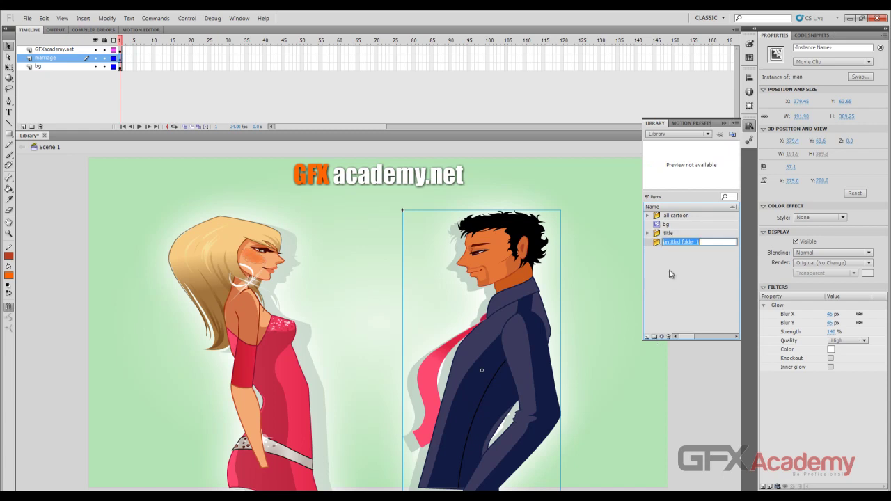
text(sounds)
key(Return)
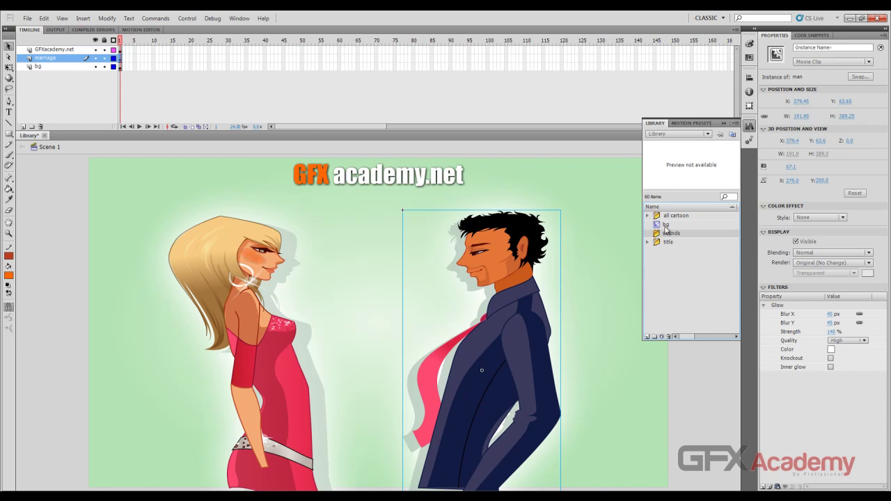
drag(666, 226, 667, 255)
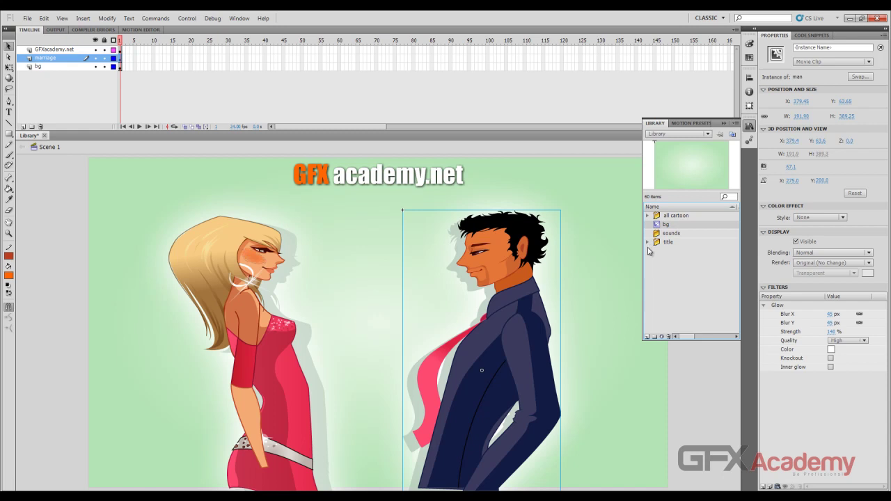
Add an ActionScript-controlled video item named "Video" to the Library and select it.
right_click(663, 261)
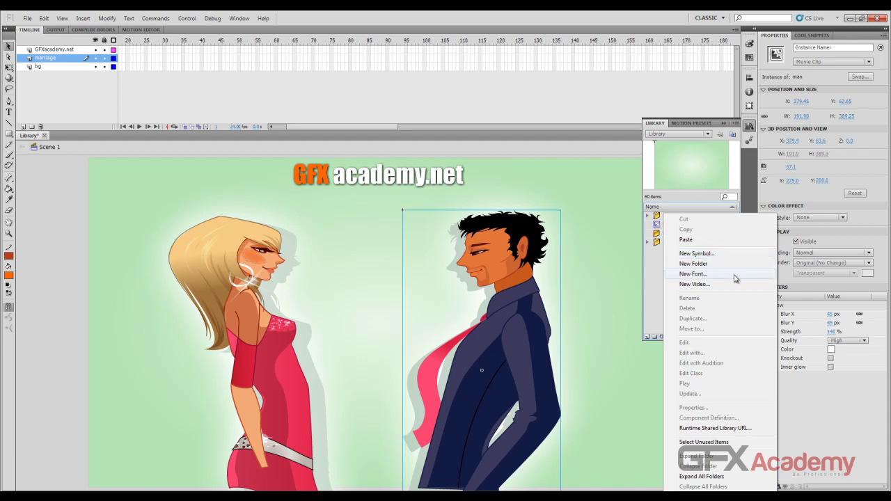
click(690, 285)
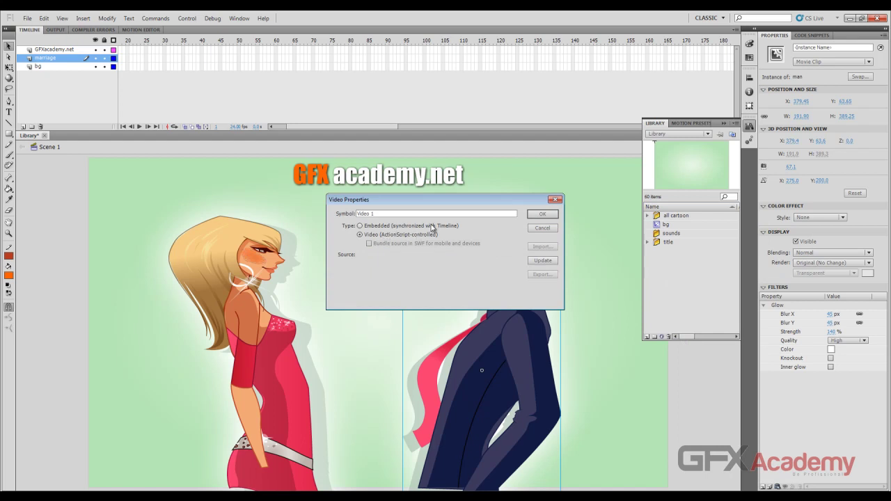
click(392, 215)
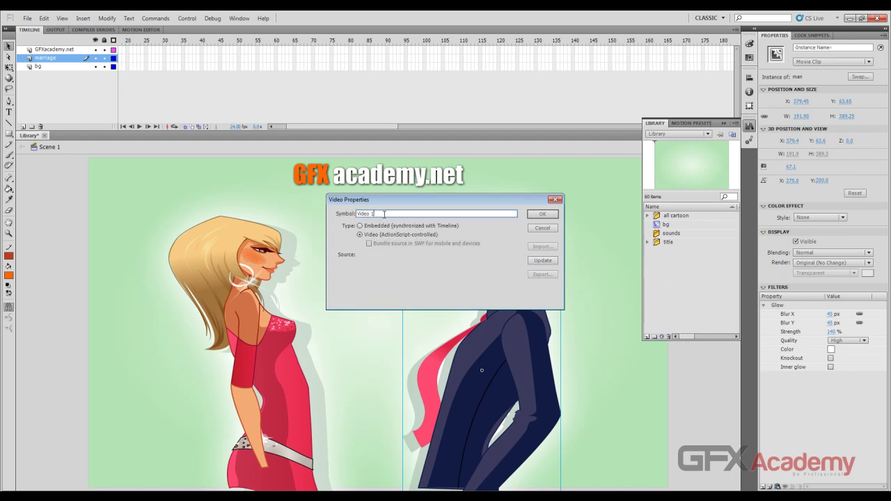
click(392, 215)
click(546, 218)
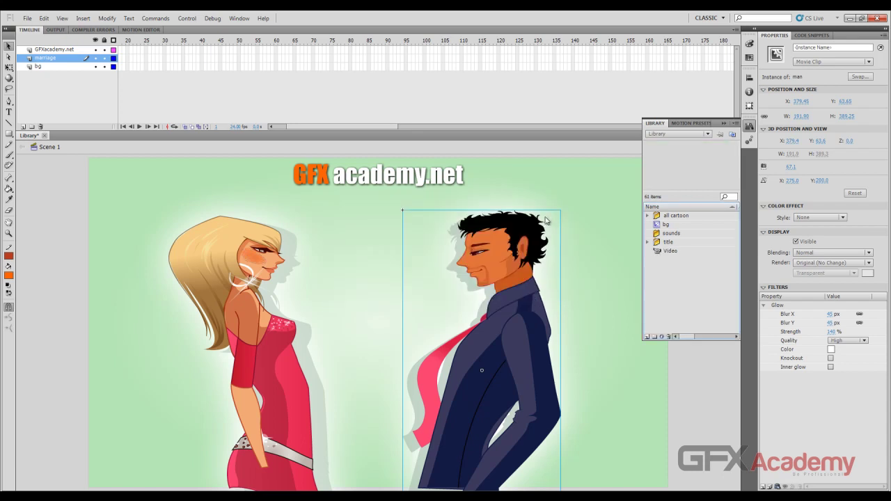
click(661, 252)
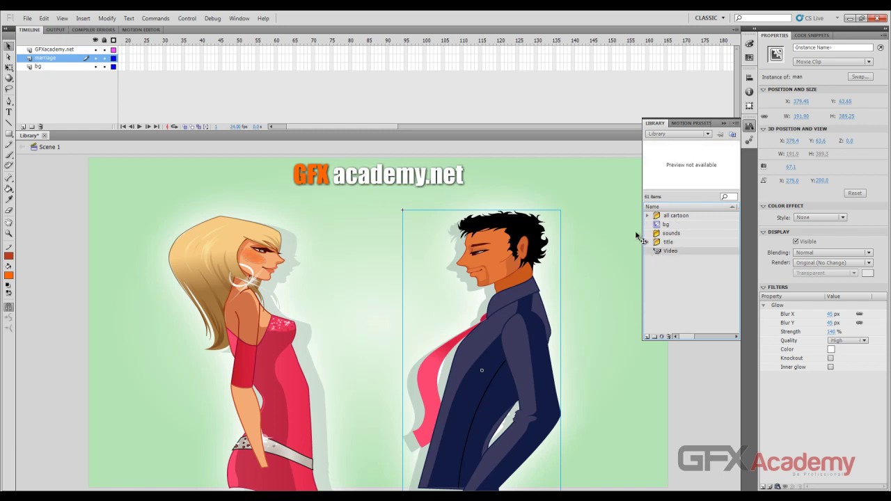
Add a font symbol named "Font" to the Library using the Impact family.
right_click(677, 271)
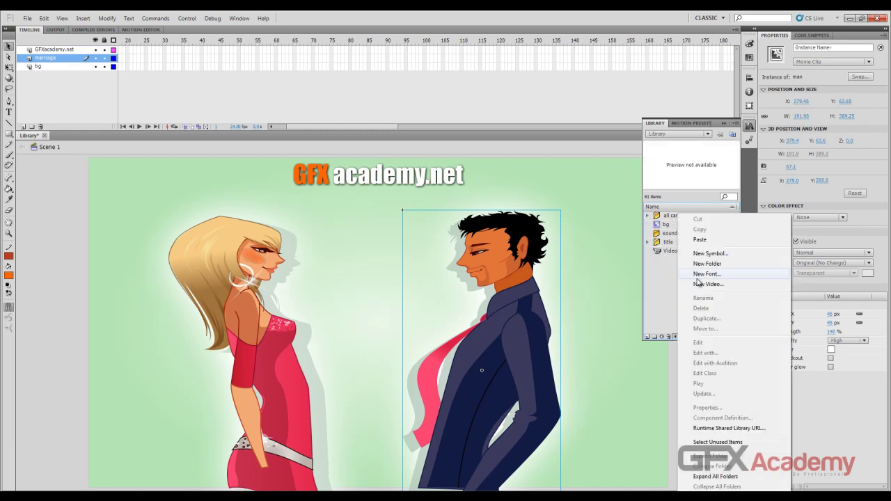
click(681, 275)
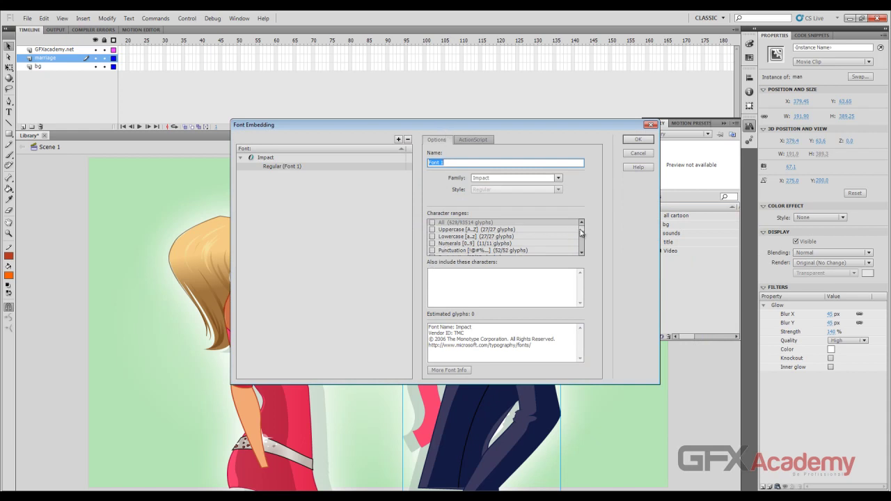
mouse_move(583, 231)
mouse_down()
mouse_move(583, 243)
mouse_move(582, 232)
mouse_up()
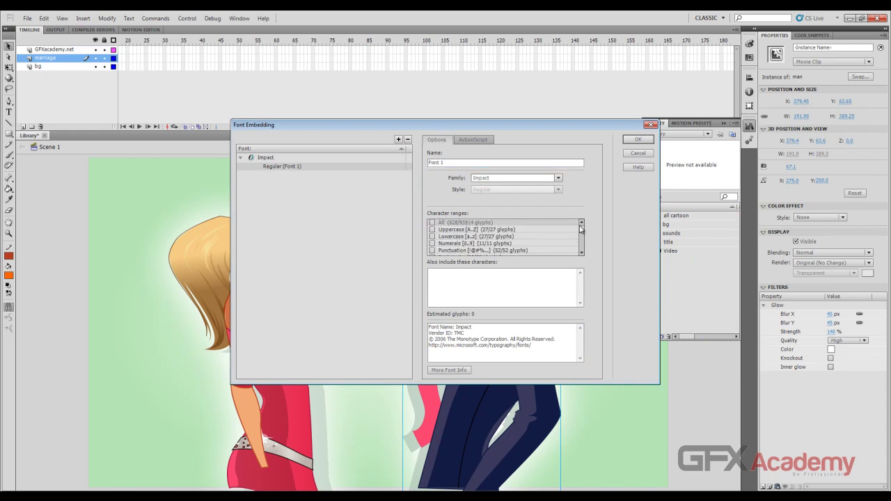
click(491, 178)
click(458, 163)
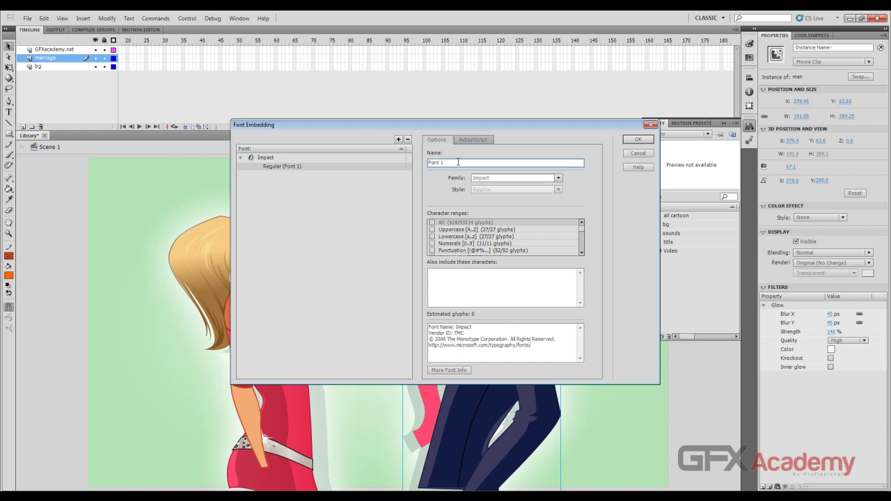
click(638, 139)
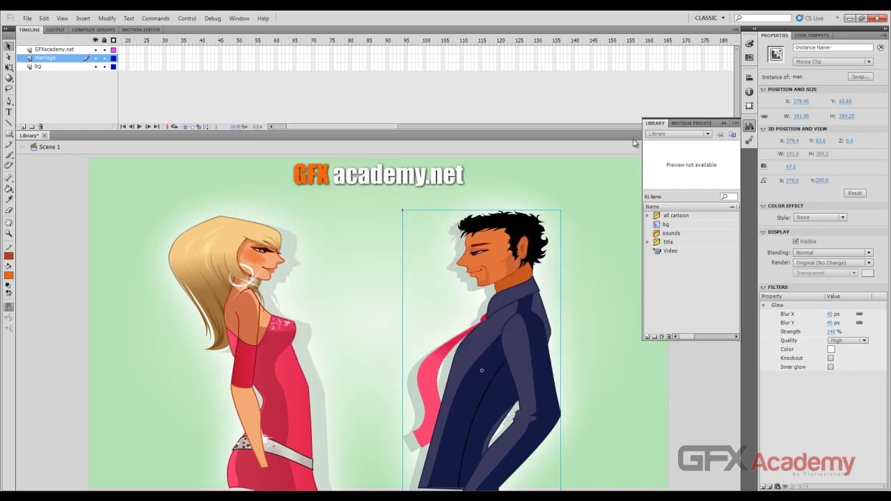
drag(674, 234, 663, 265)
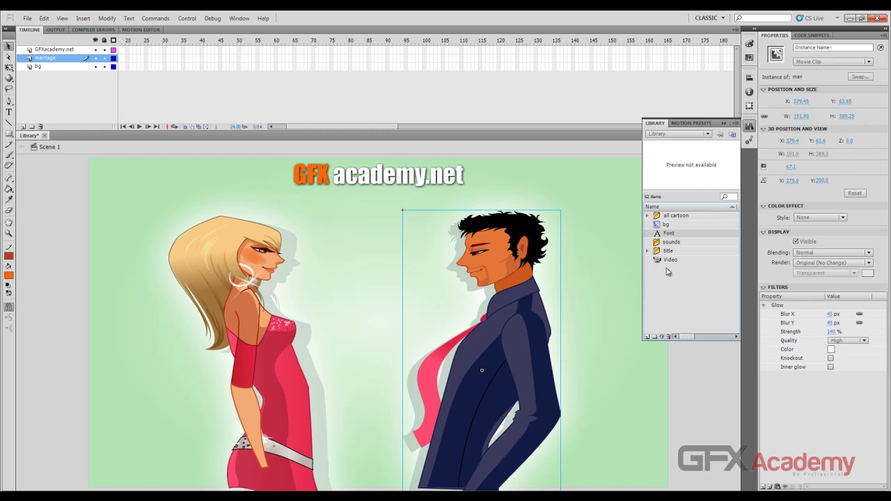
click(667, 260)
right_click(668, 280)
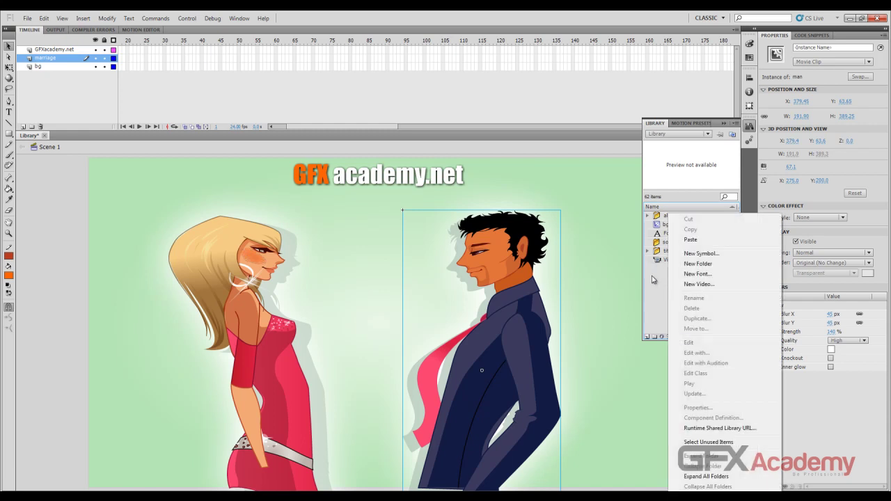
click(684, 255)
click(450, 149)
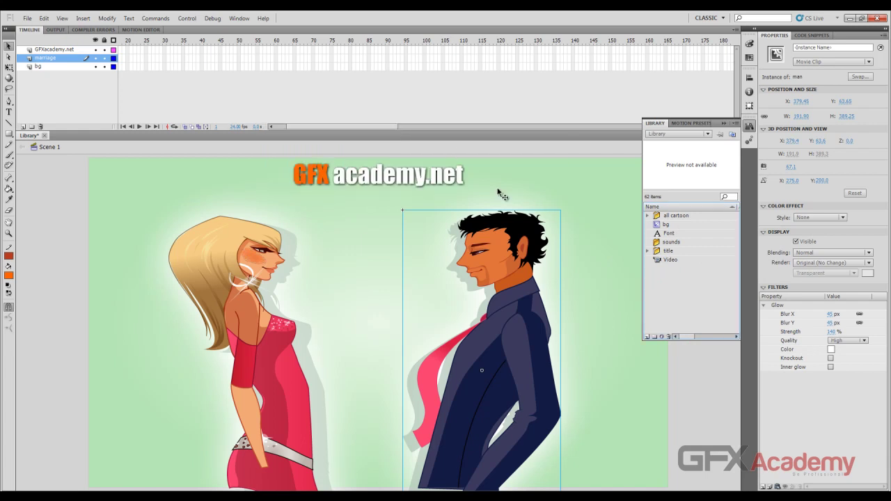
Expand all Library folders at once, look through their contents, and collapse the "all cartoon" folder.
right_click(697, 284)
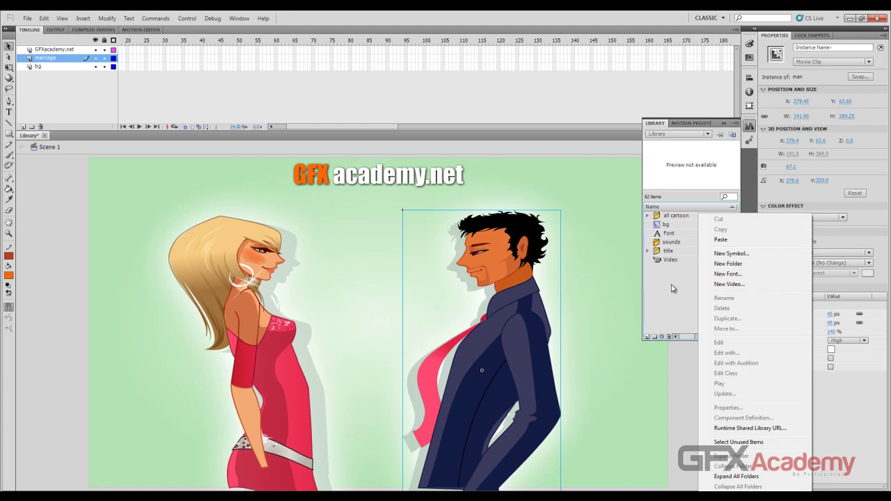
click(745, 478)
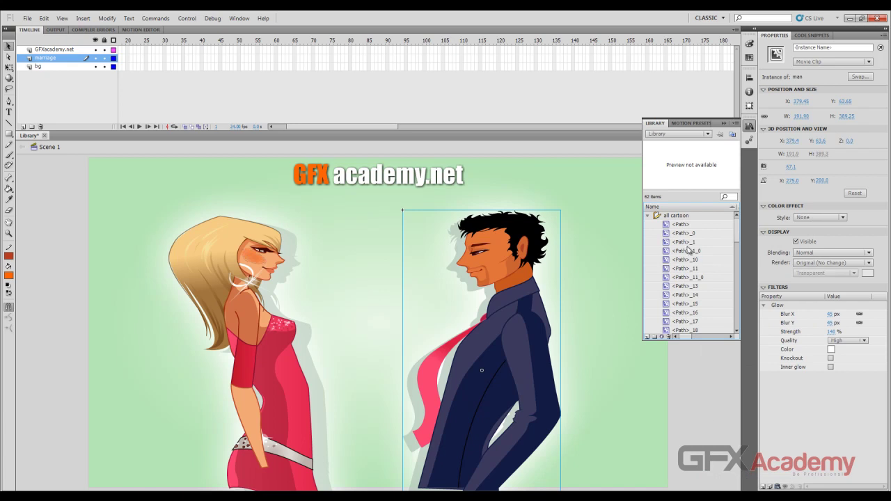
scroll(657, 240, down, 15)
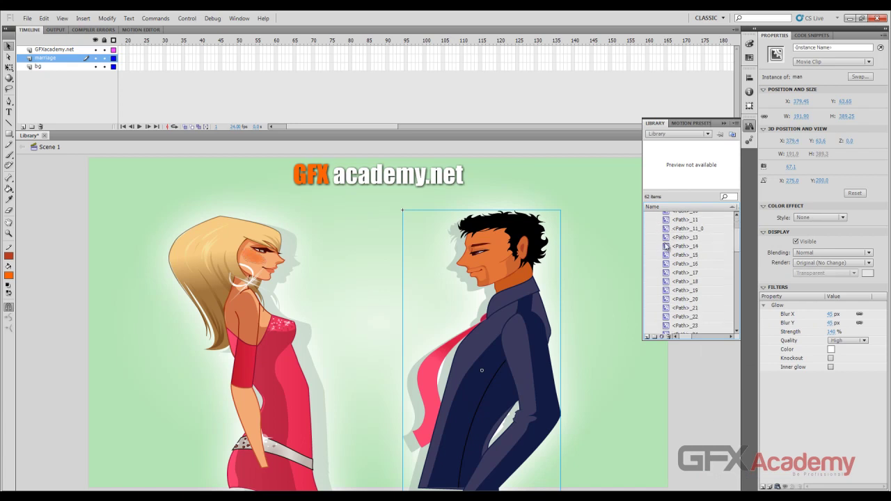
scroll(658, 253, down, 4)
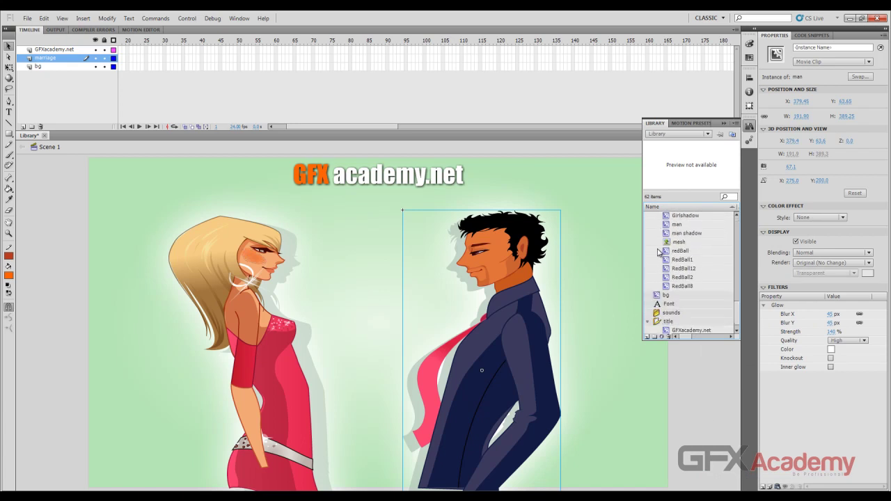
scroll(657, 255, up, 12)
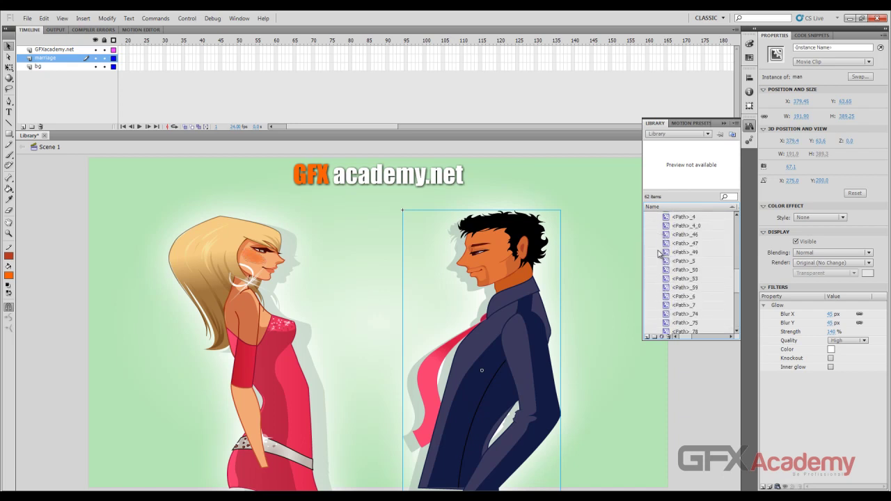
scroll(656, 256, up, 5)
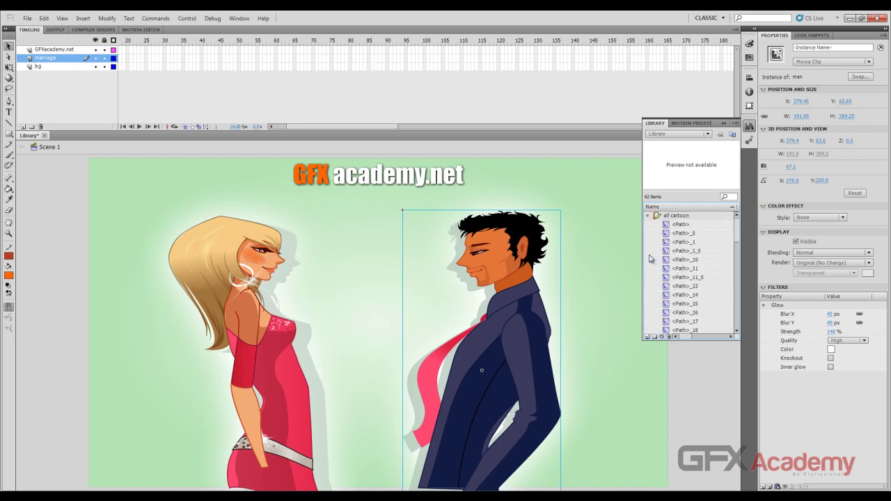
click(649, 217)
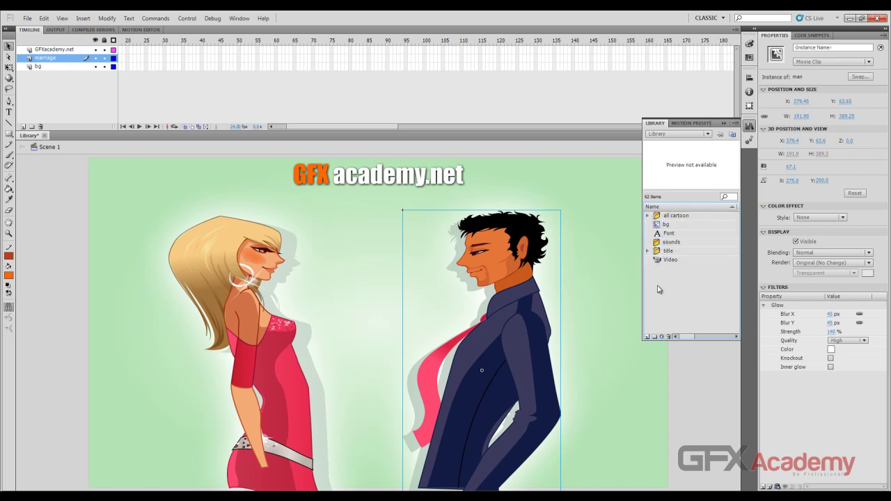
right_click(658, 261)
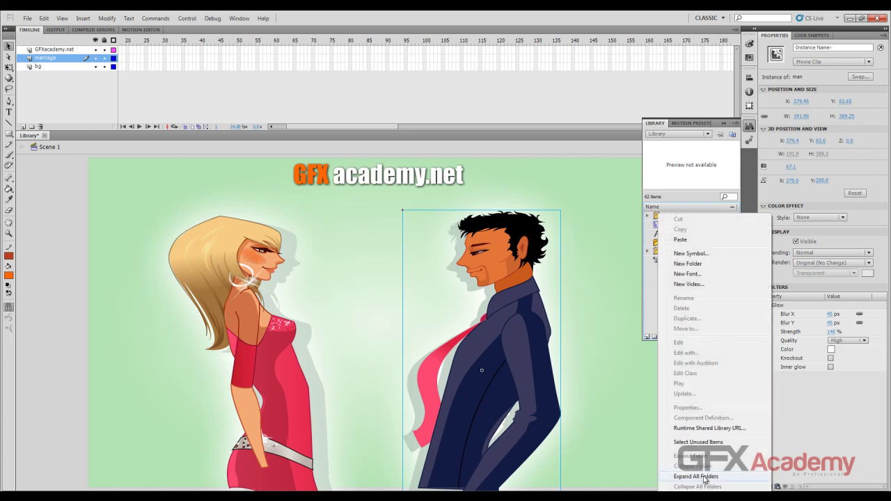
click(653, 298)
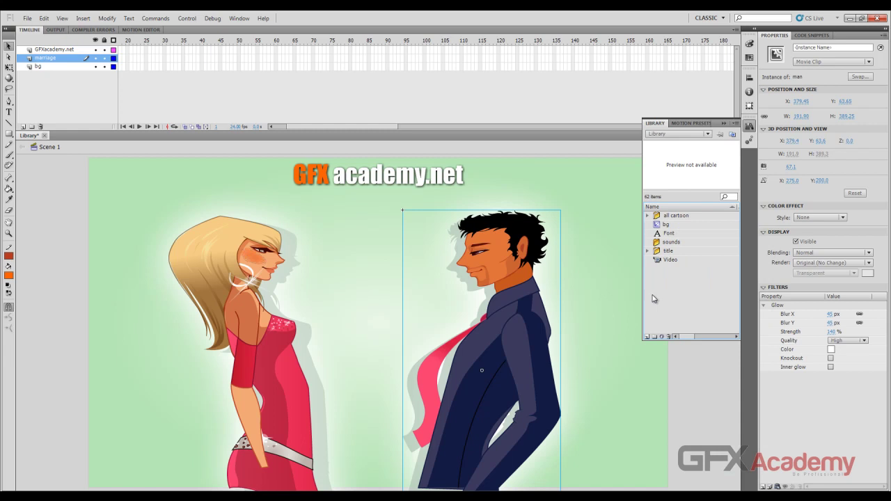
click(707, 135)
click(704, 137)
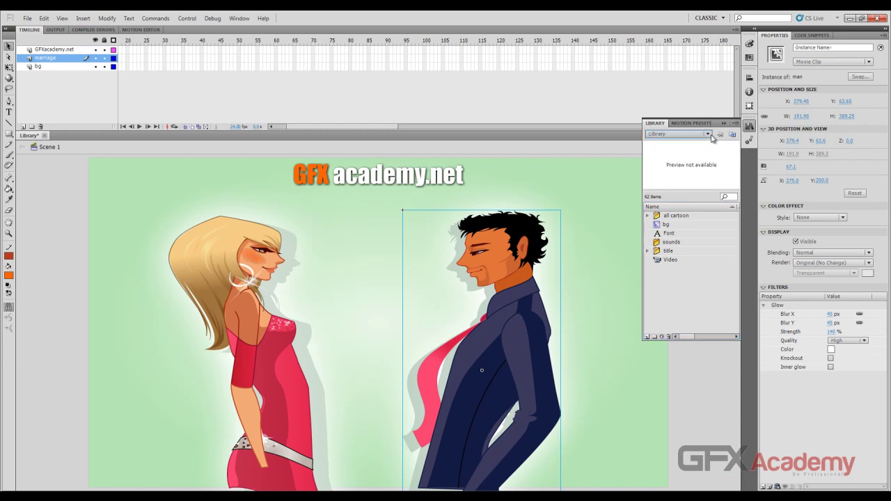
Open the WorkingWithLayers Flash document from the Chapter 5 folder as an external library and reposition its panel over the stage.
click(27, 18)
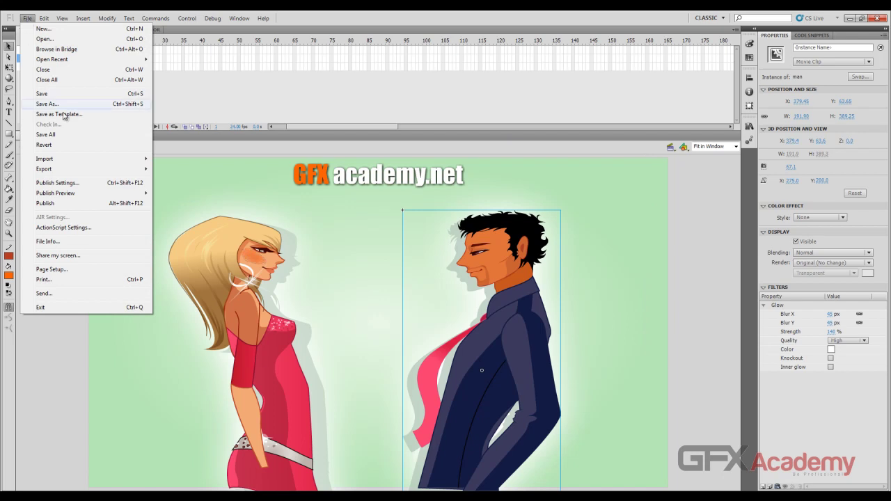
mouse_move(68, 161)
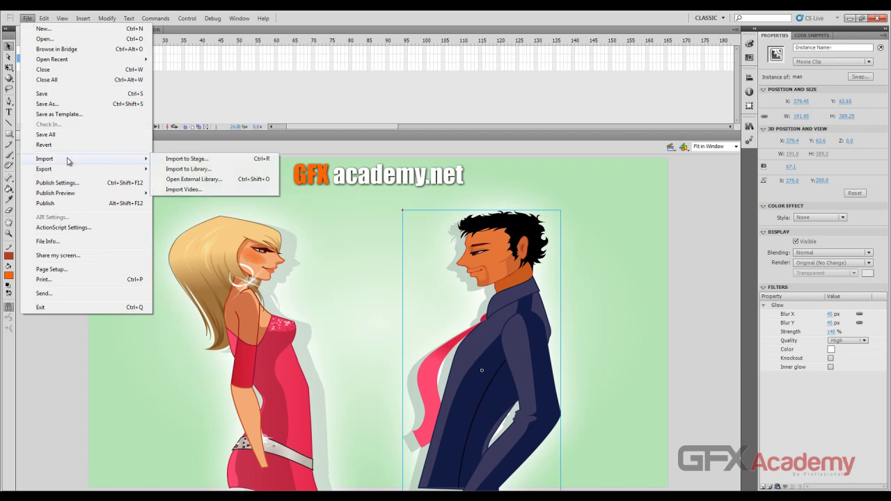
click(211, 184)
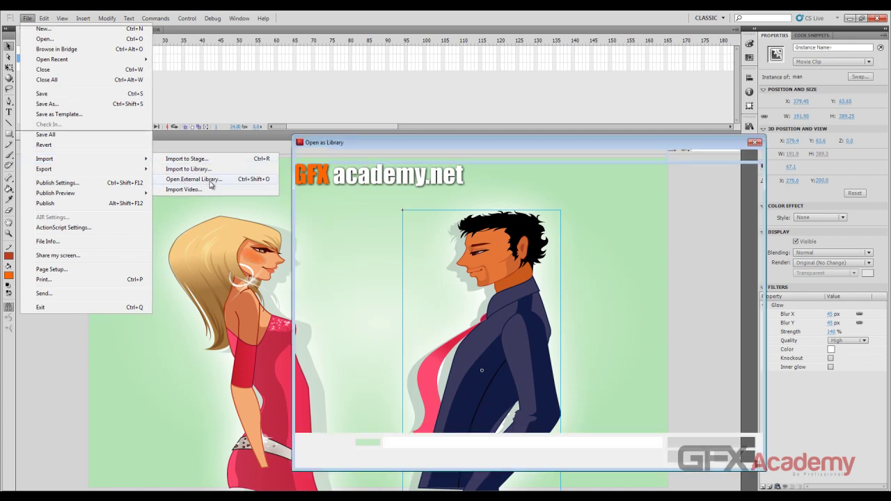
click(335, 198)
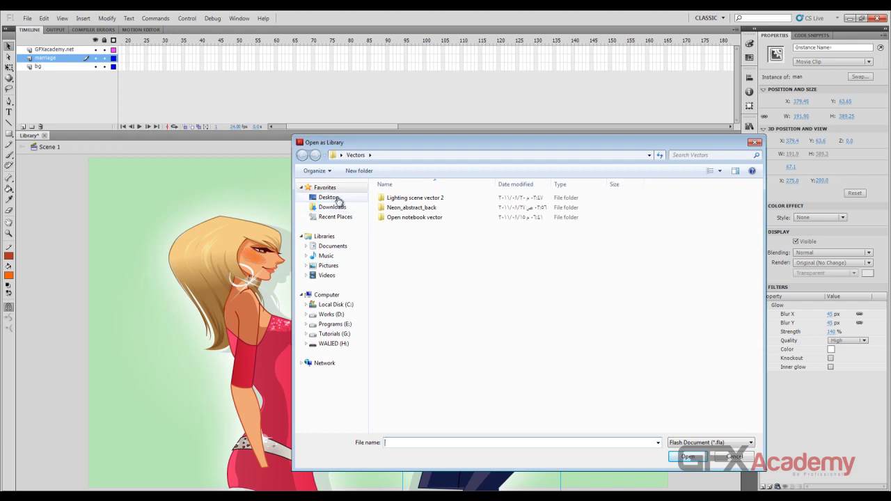
double_click(390, 212)
click(390, 220)
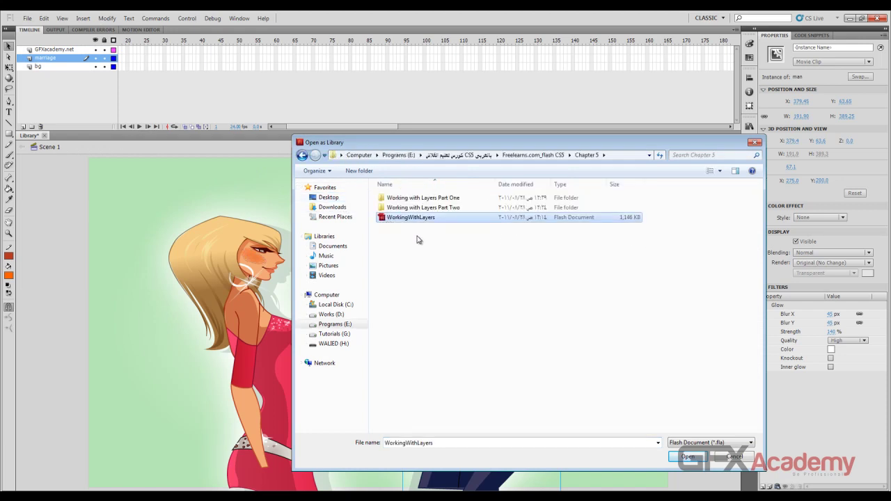
click(699, 458)
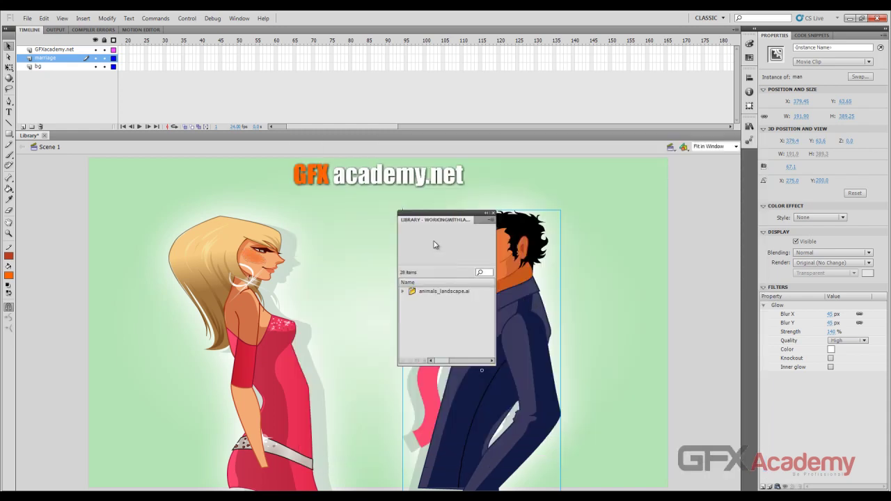
drag(436, 216, 507, 185)
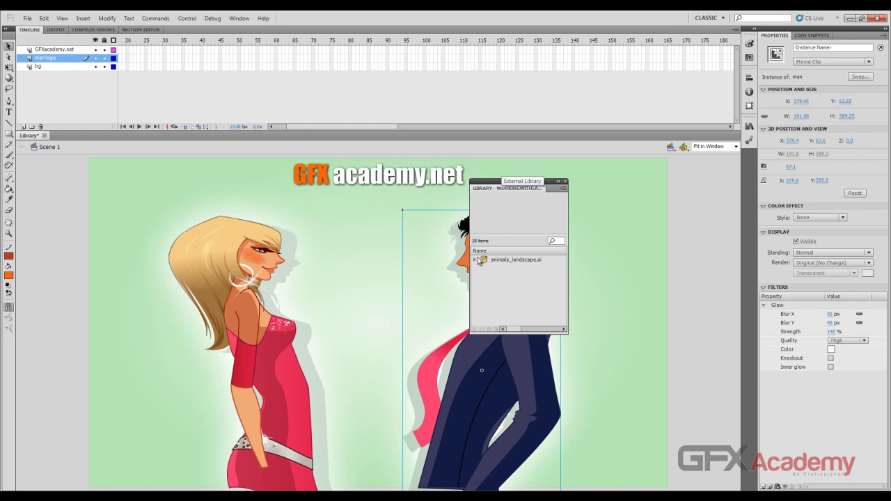
Expand the animals_landscape.ai and Layer 1 folders in the external library and preview the clip group symbol.
click(476, 262)
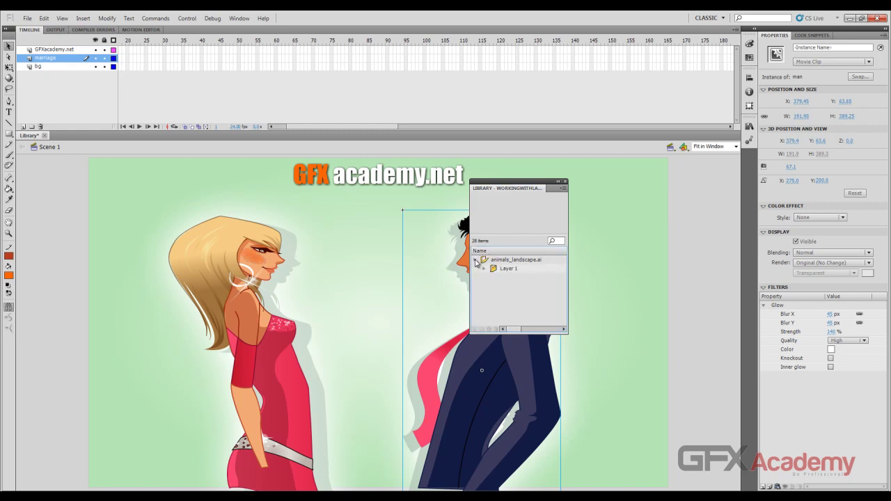
click(485, 269)
click(513, 286)
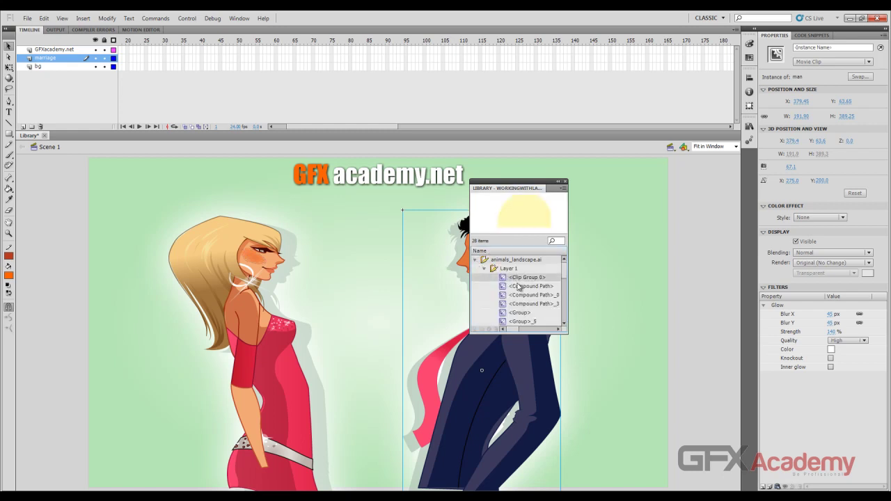
Preview several symbols in the external library's Layer 1 folder, including <Mesh> and <Path>_17, and enlarge the library panel.
click(519, 294)
click(521, 304)
scroll(520, 308, down, 1)
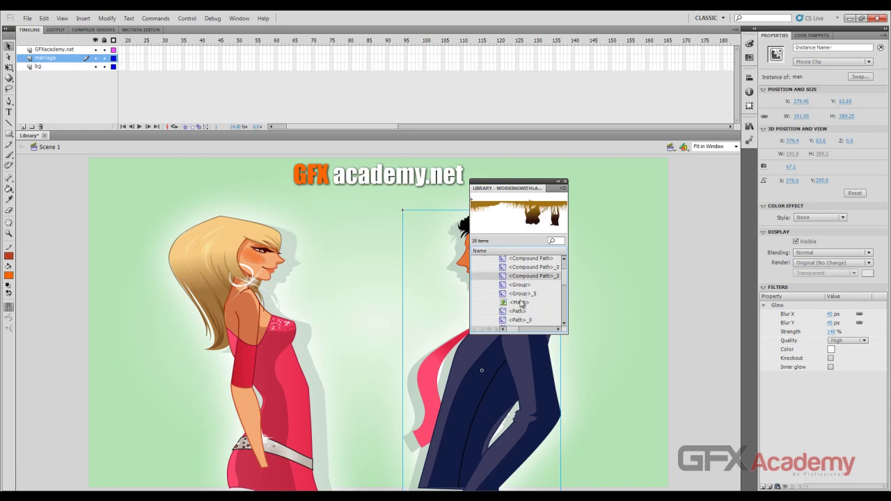
click(521, 302)
scroll(515, 292, down, 1)
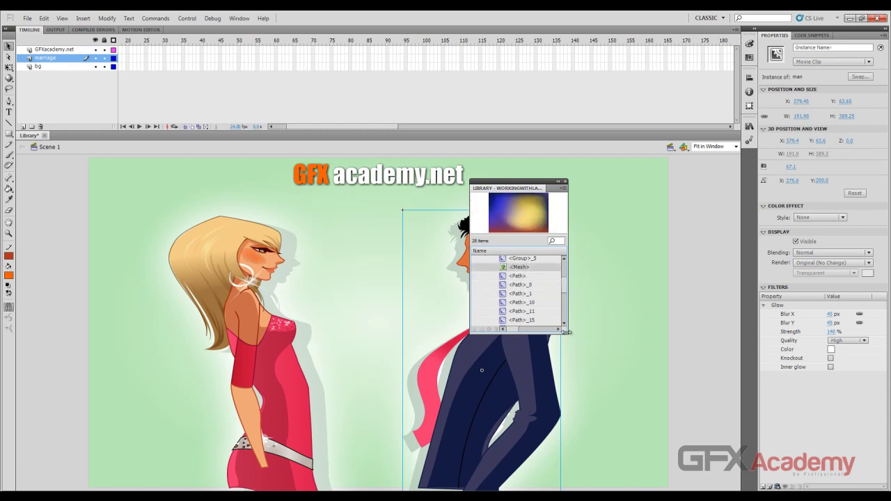
drag(569, 335, 615, 394)
click(521, 338)
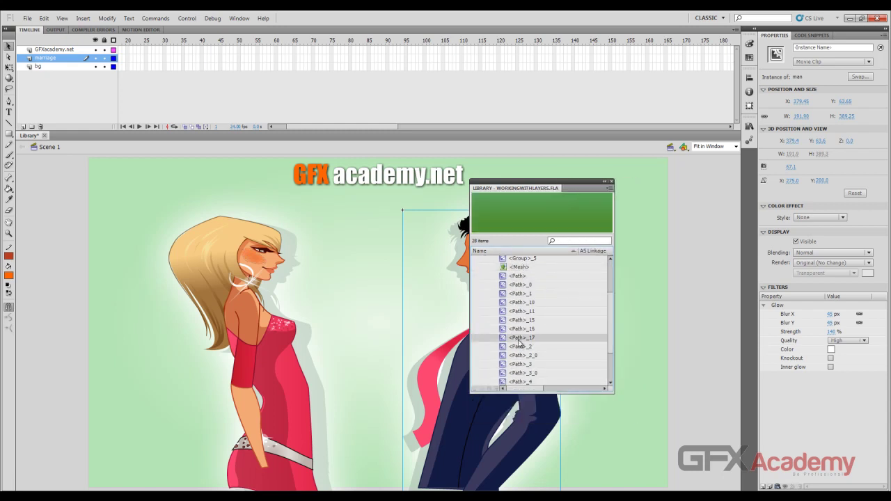
Find the <Group>_5 bird symbol in the external library and place an instance on the stage between the two characters.
scroll(522, 345, down, 2)
scroll(520, 347, up, 5)
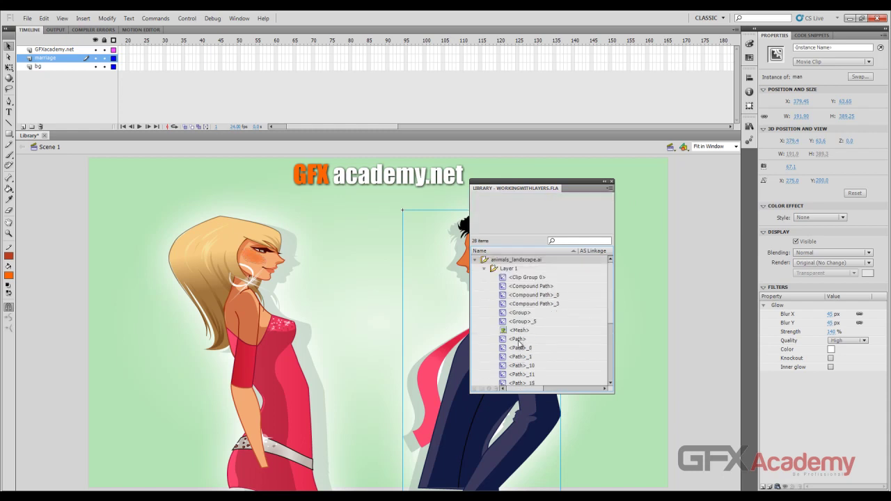
click(519, 344)
scroll(519, 343, down, 3)
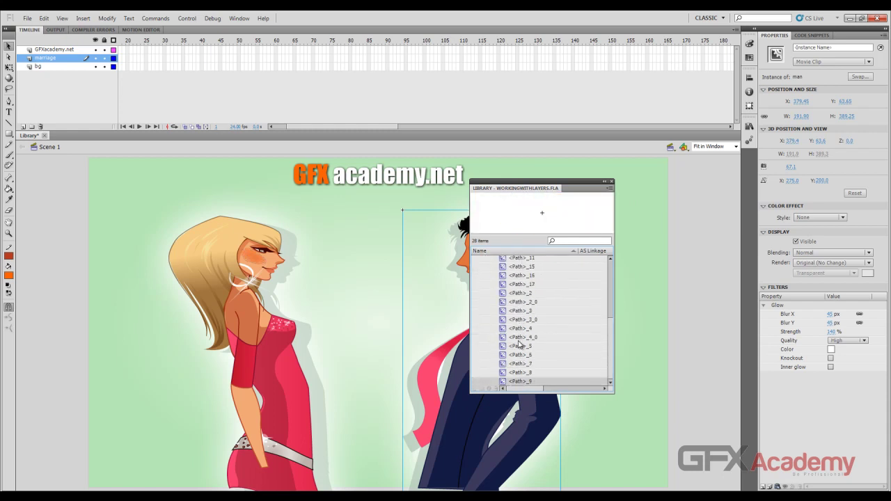
scroll(547, 327, up, 3)
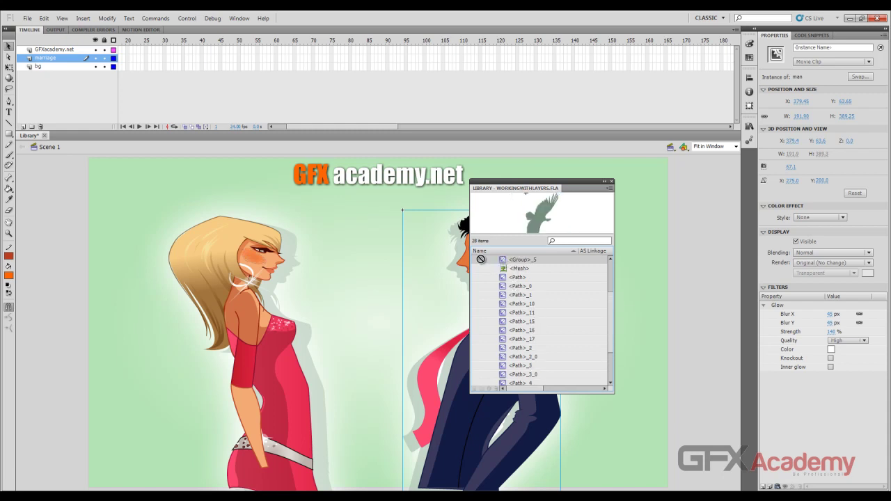
drag(179, 241, 351, 264)
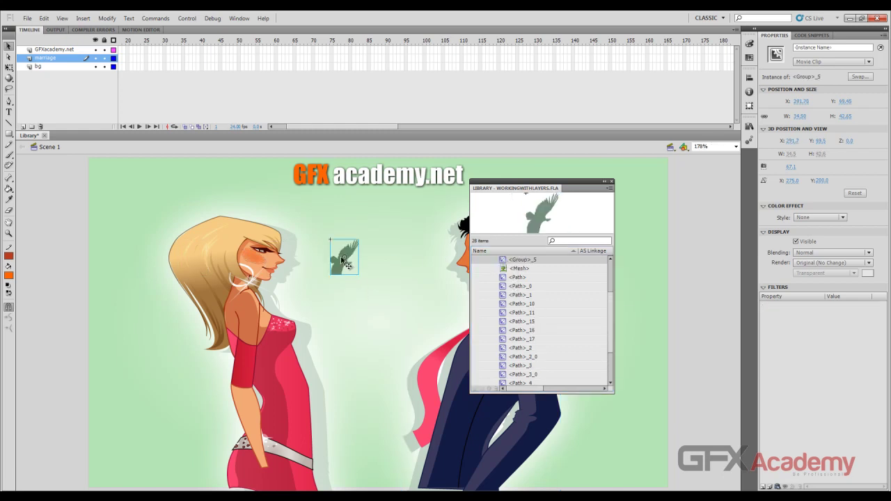
Place the external library's <Compound Path> symbol on the stage at about X 372, Y 141, and close the external library.
click(523, 277)
scroll(524, 282, up, 3)
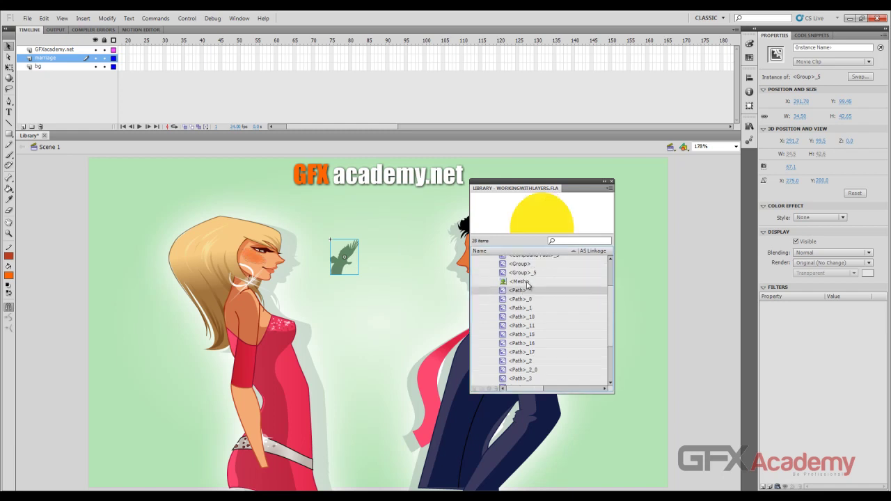
click(523, 282)
click(511, 287)
click(510, 295)
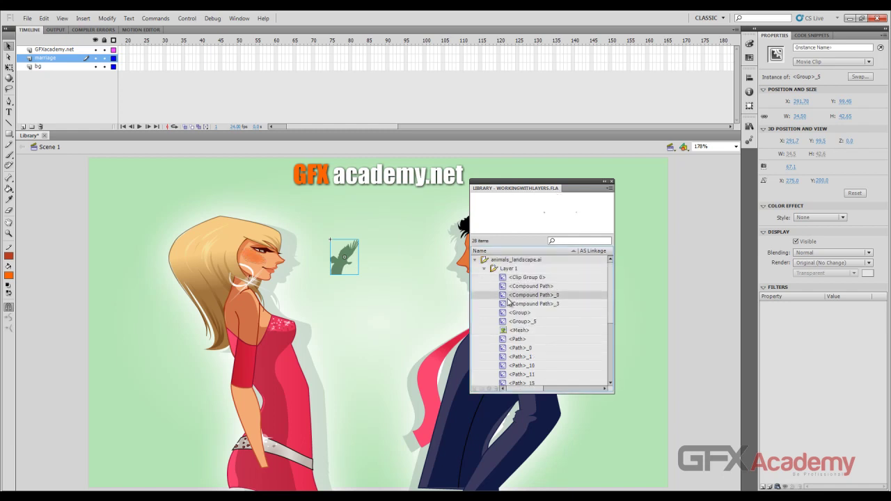
drag(503, 288, 419, 294)
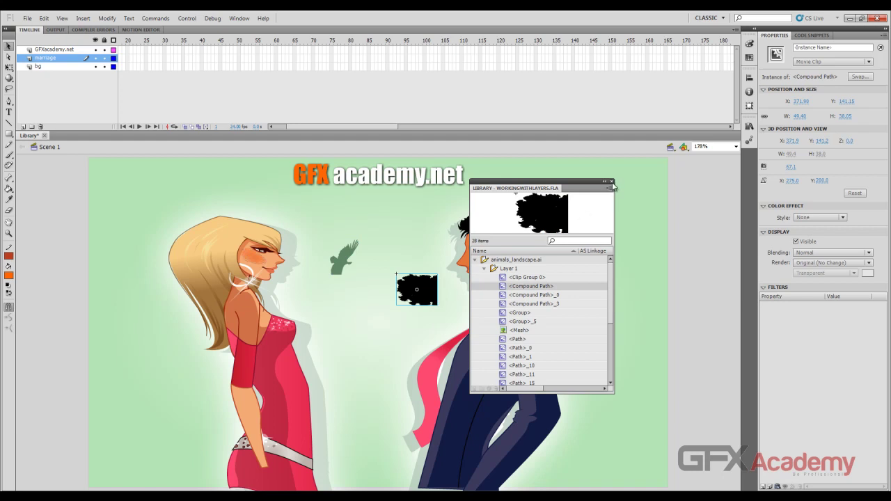
click(612, 184)
Delete the <Compound Path> and <Group>_5 bird instances from the stage.
drag(429, 289, 448, 291)
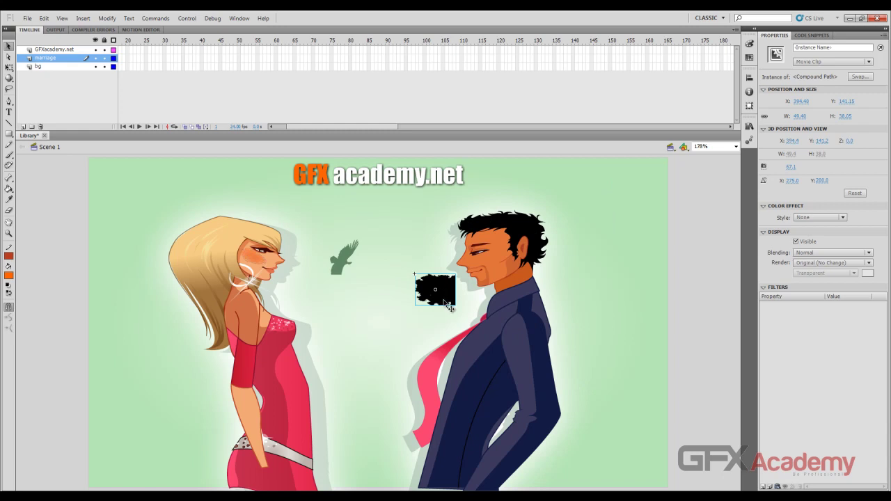
key(Delete)
click(345, 257)
key(Delete)
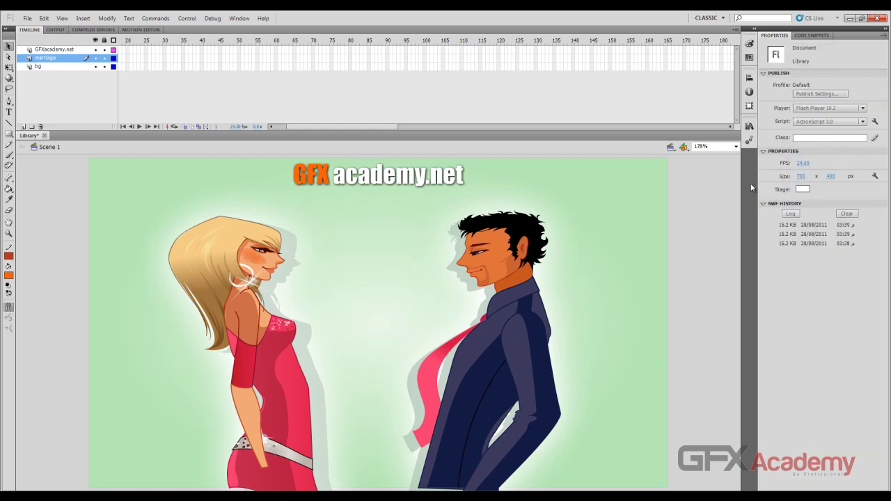
Expand animals_landscape.ai and its Layer 1 folder in the current document's Library and preview the three symbols inside.
click(749, 126)
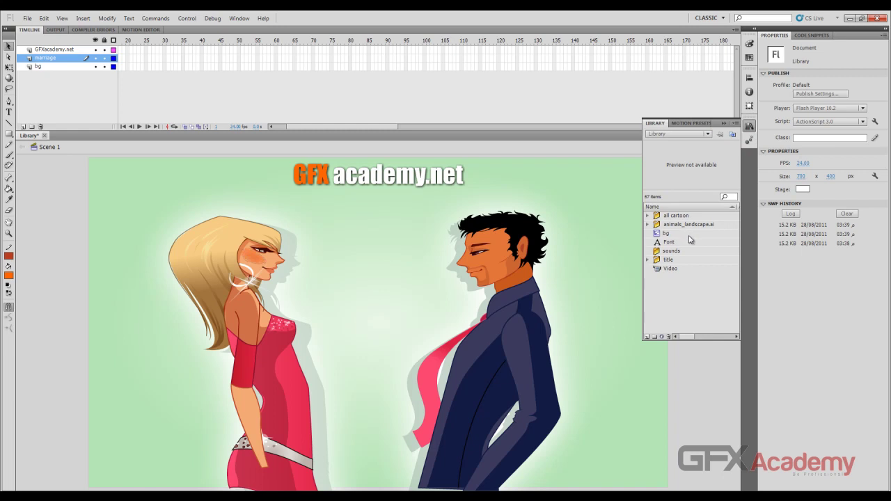
click(648, 224)
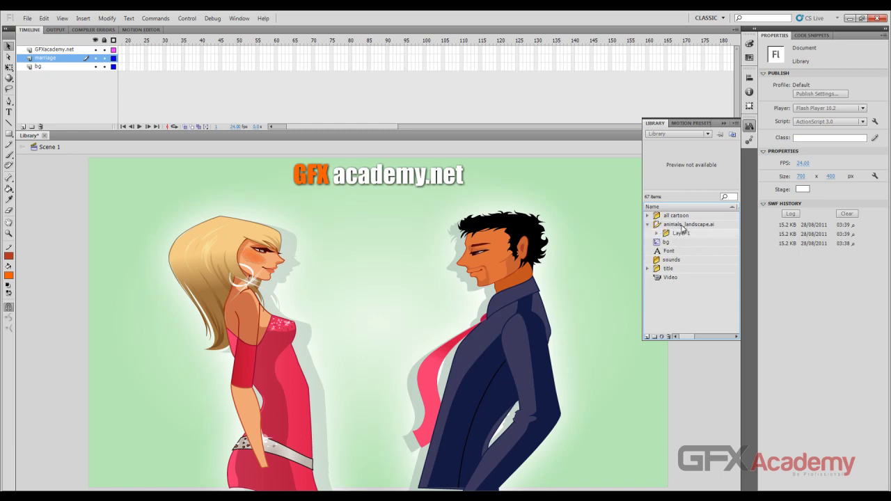
click(657, 233)
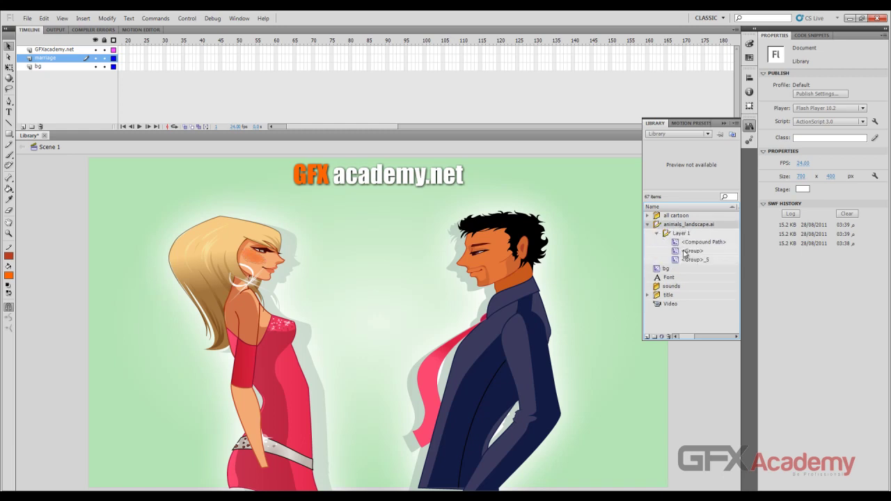
click(687, 250)
click(687, 241)
click(691, 262)
click(690, 251)
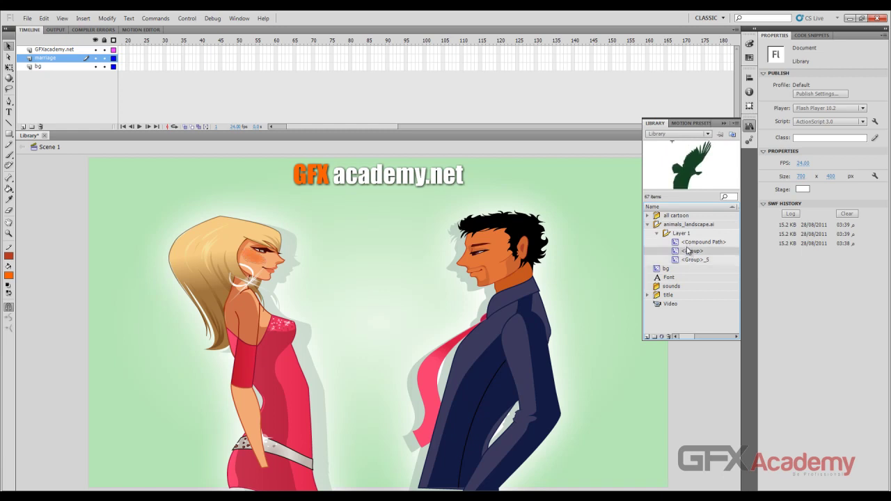
click(687, 244)
click(688, 252)
click(692, 261)
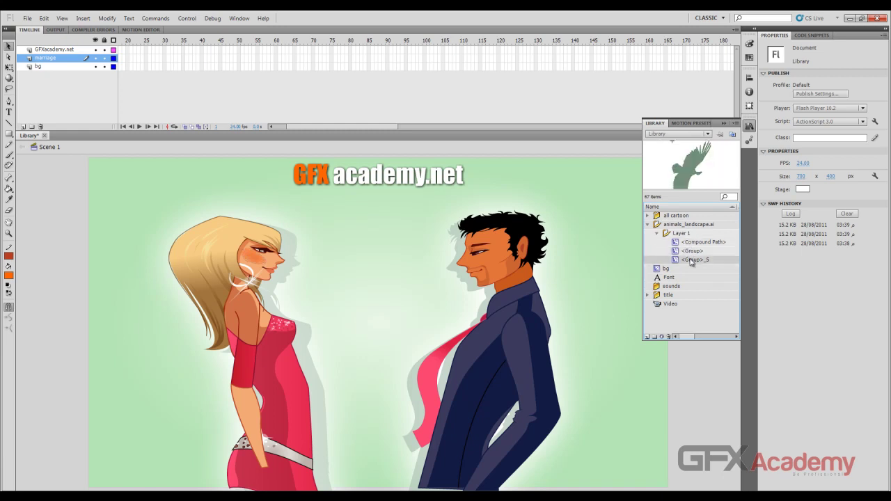
click(683, 242)
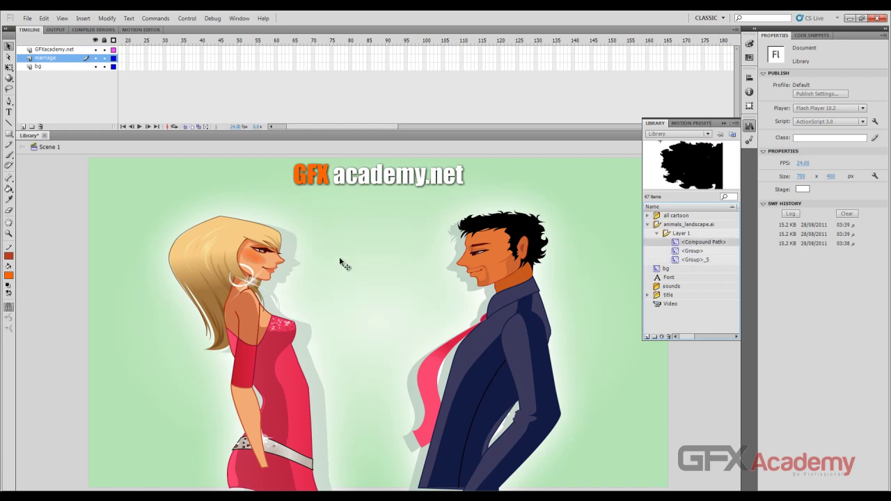
Collapse the Layer 1 and animals_landscape.ai folders, preview the bg symbol, and expand the "all cartoon" folder.
click(665, 225)
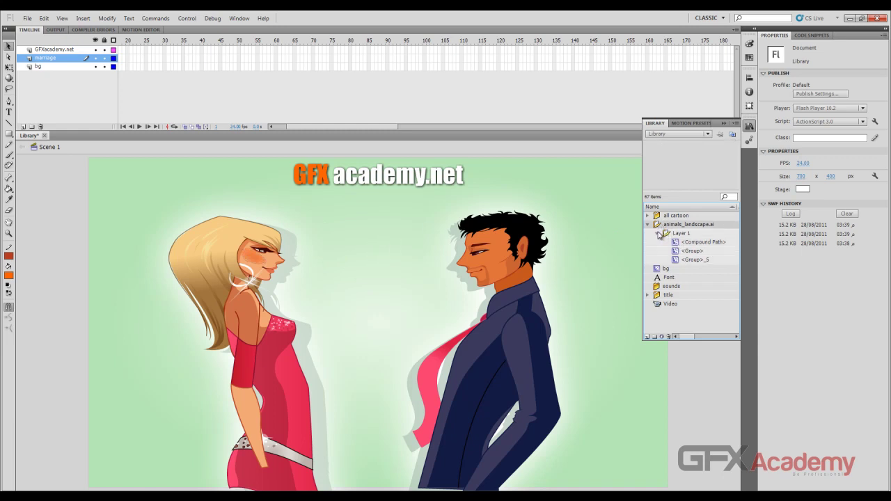
click(657, 233)
click(647, 225)
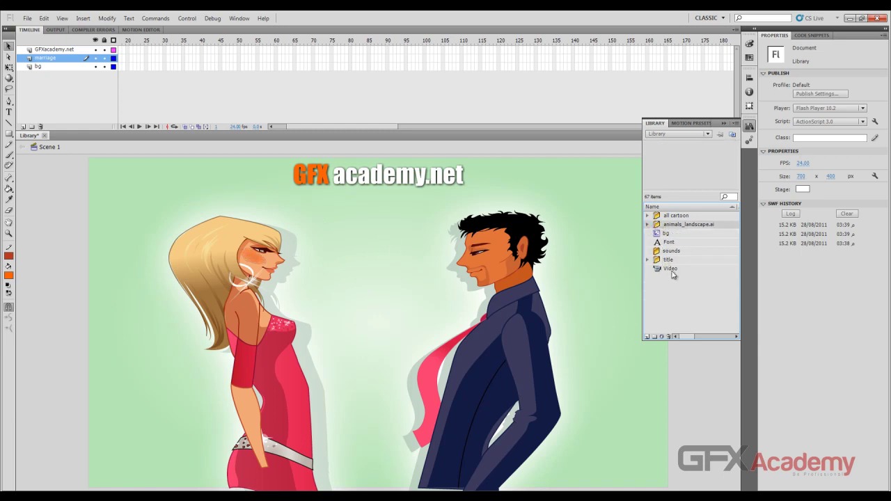
click(668, 235)
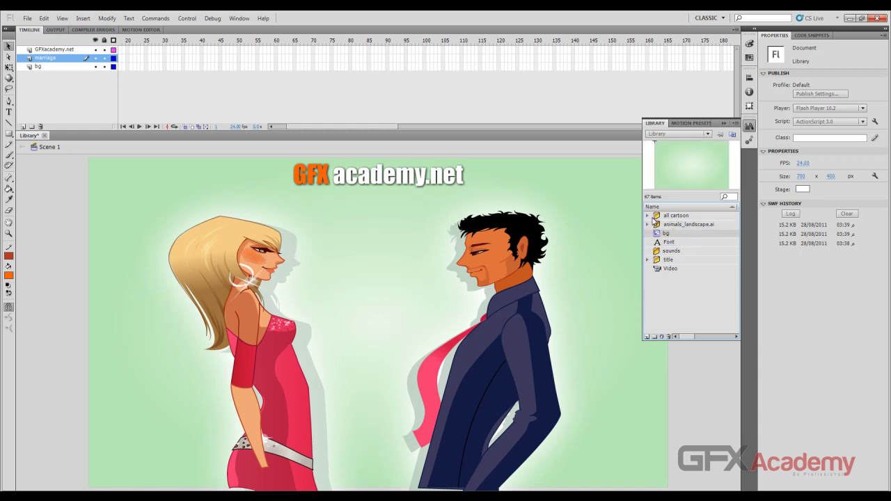
click(648, 216)
Place the <Path>_11 symbol from the "all cartoon" folder between the characters and delete that instance.
click(681, 242)
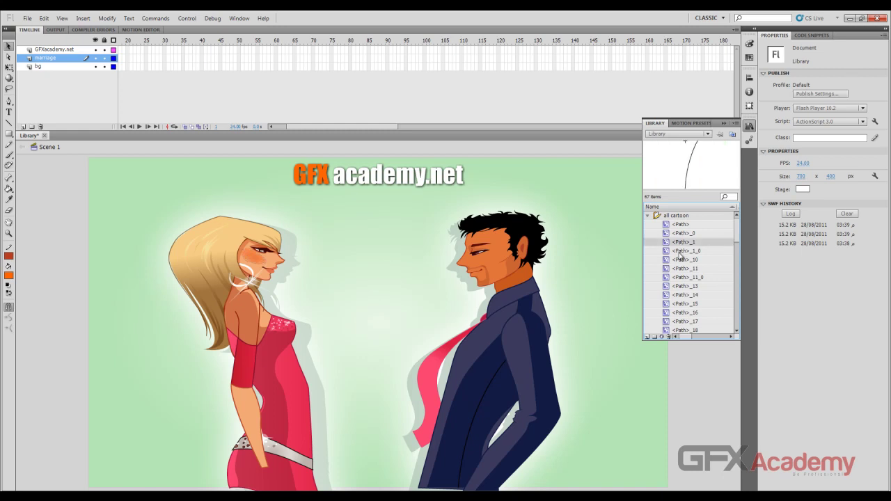
click(682, 252)
click(682, 269)
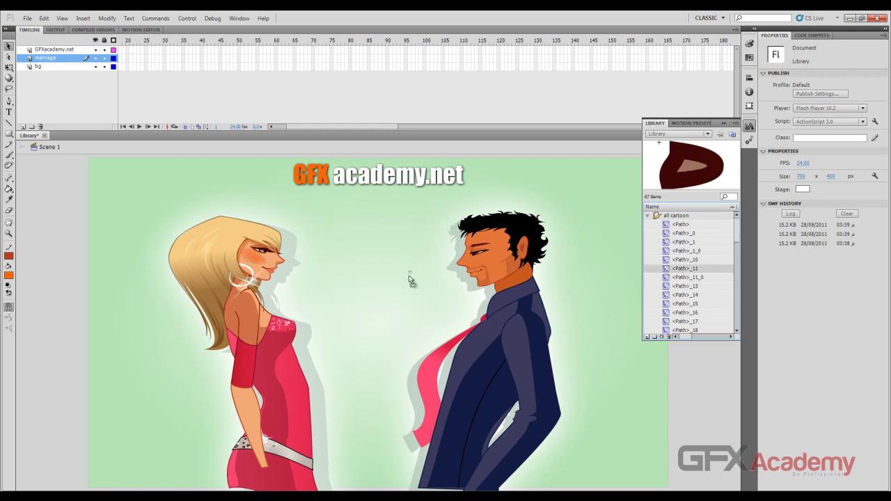
drag(410, 279, 368, 285)
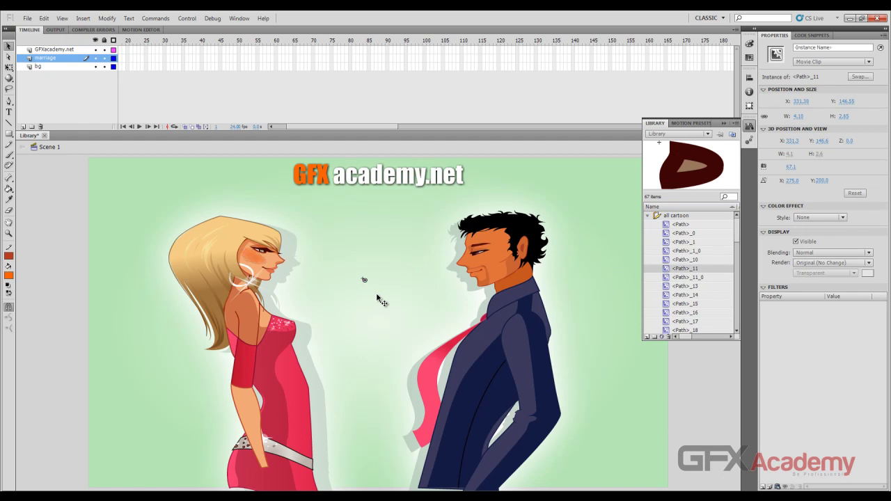
key(Delete)
Place the <Path>_13 circle symbol between the characters and enlarge it proportionally to a width of 64.55.
click(681, 287)
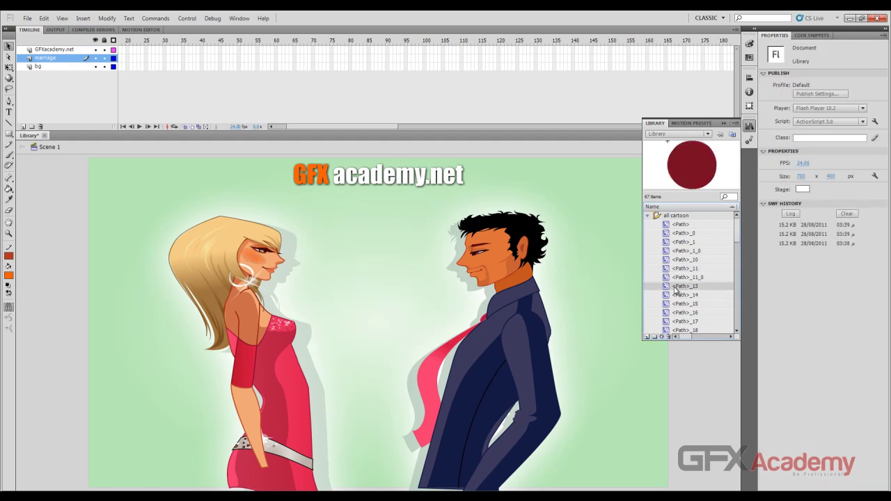
drag(666, 288, 374, 271)
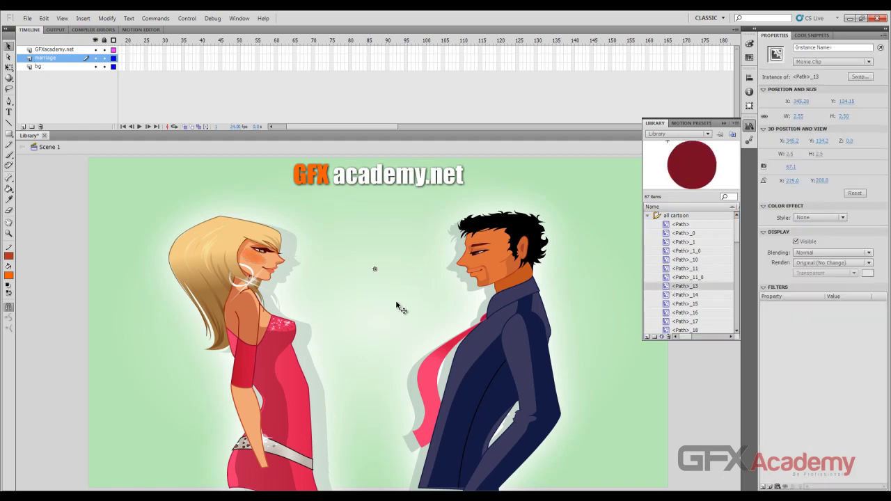
key(q)
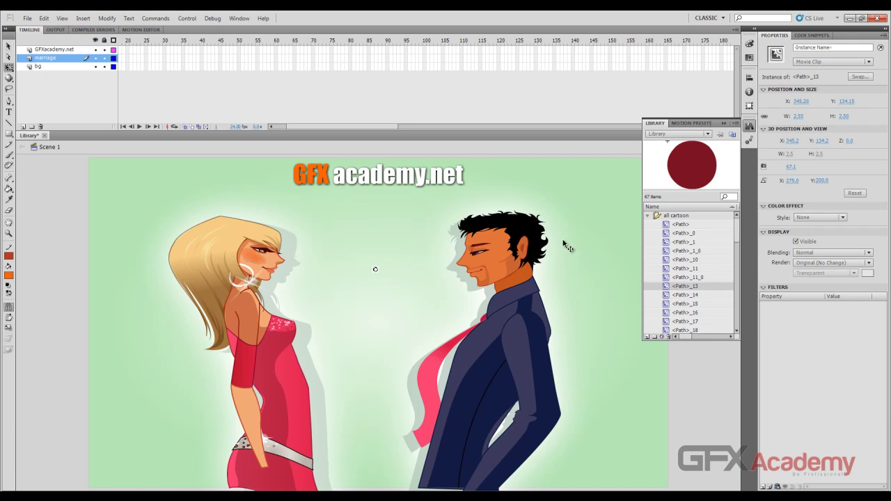
click(8, 46)
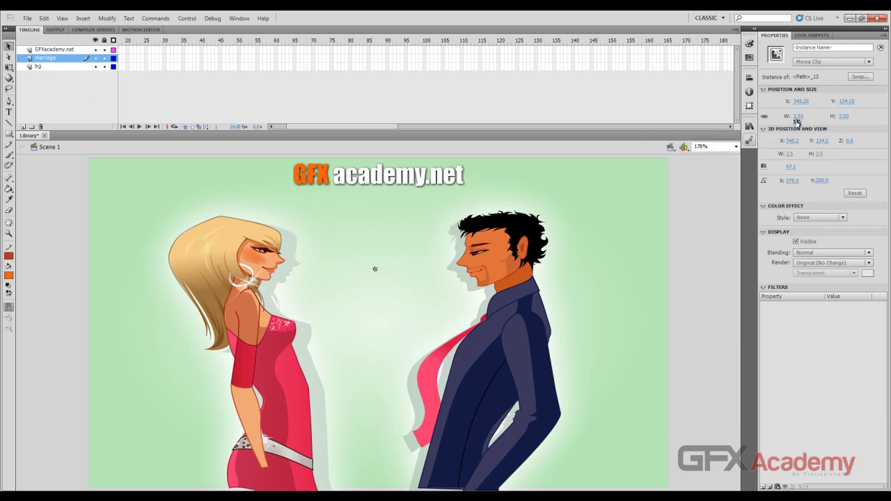
drag(794, 116, 830, 117)
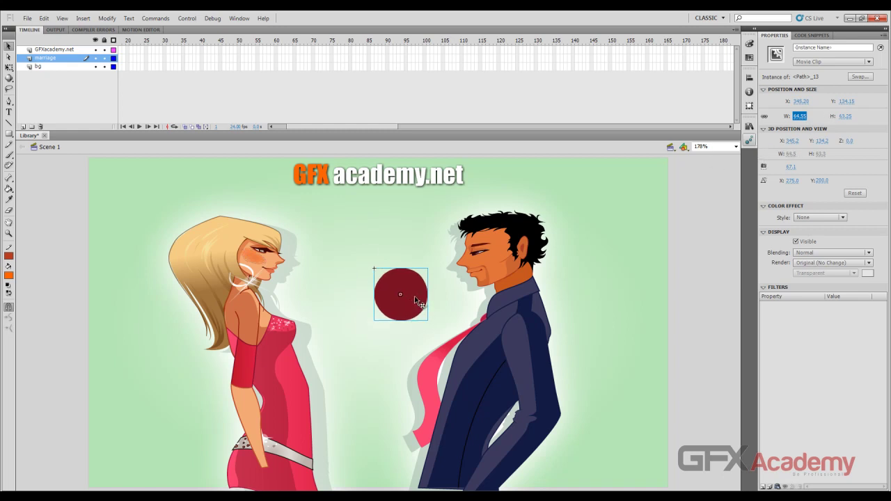
Move the dark red circle behind the man's back to about X 621, Y 182, and cut it from the stage.
drag(416, 301, 631, 231)
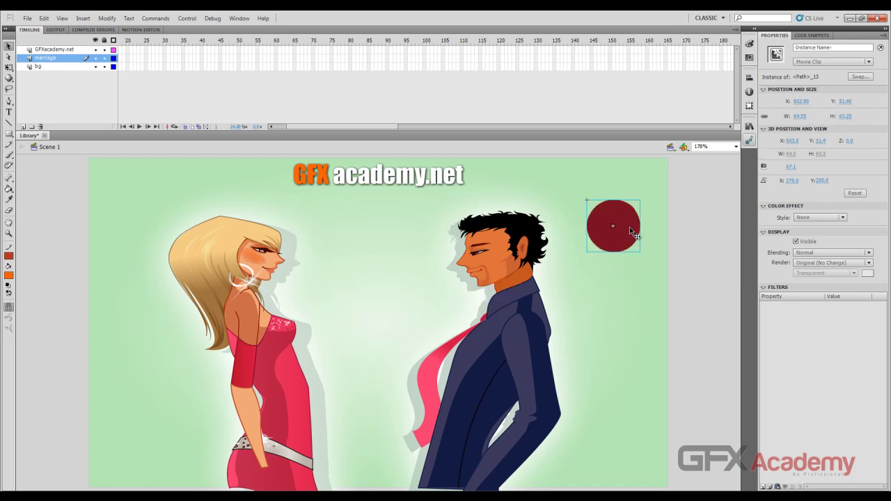
click(751, 126)
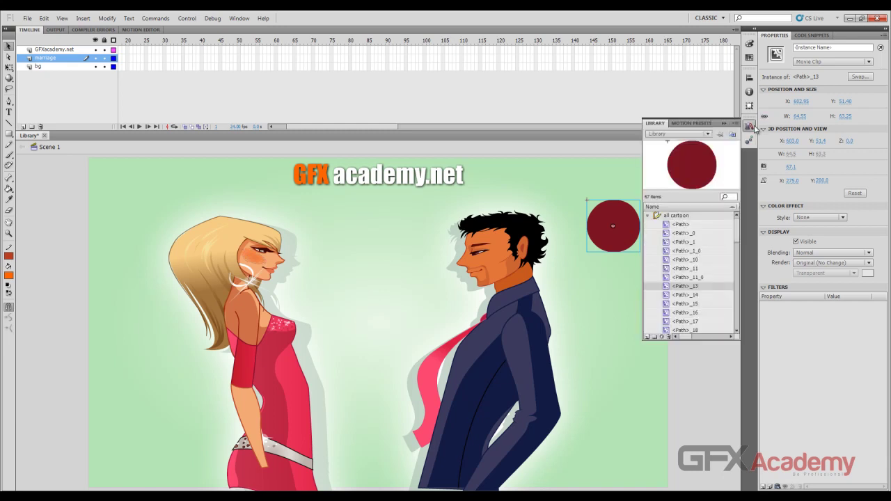
click(752, 127)
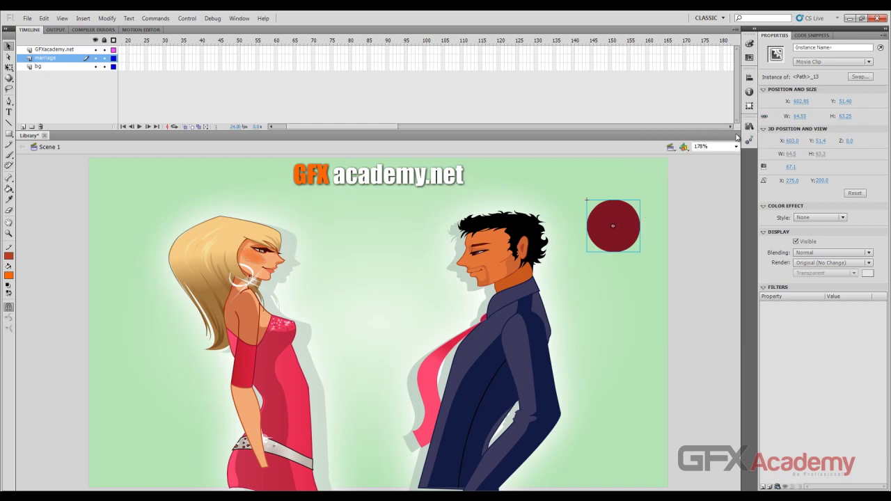
click(750, 126)
drag(630, 219, 643, 325)
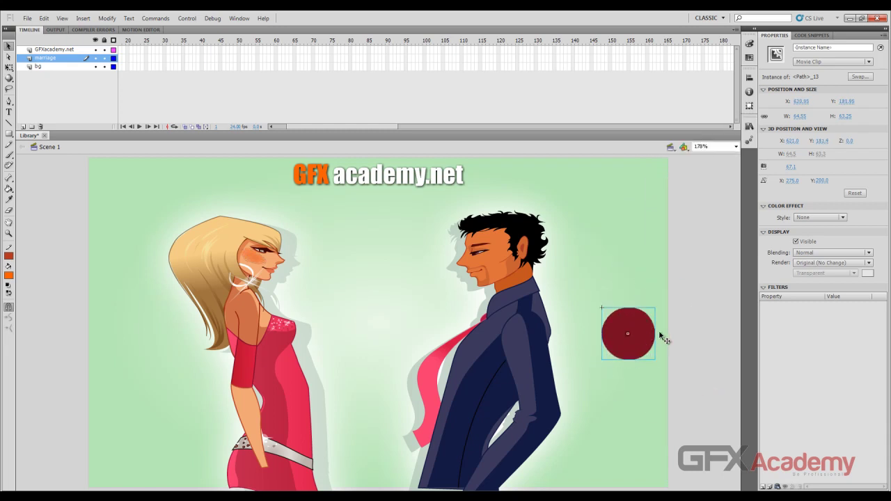
right_click(648, 338)
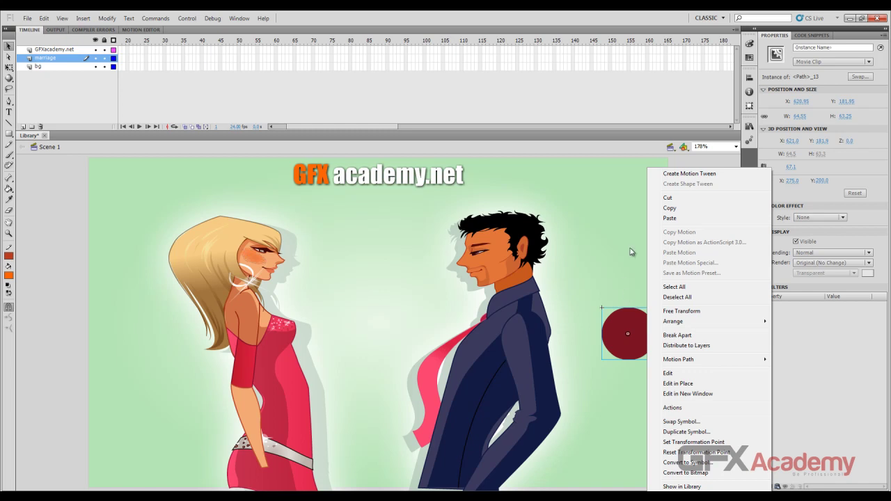
click(679, 199)
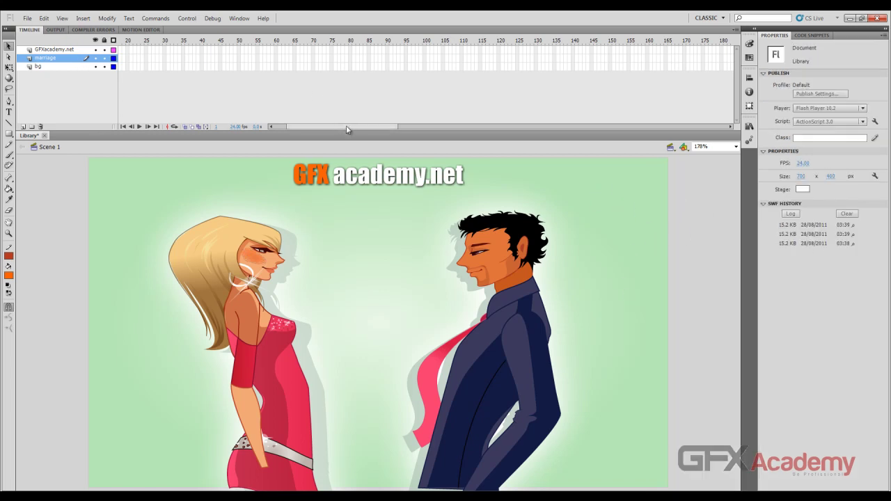
Bring frame 1 into view in the timeline, preview the <Path>_1 and <Path>_13 symbols in the Library, and collapse the Library panel.
drag(346, 125, 312, 125)
click(750, 126)
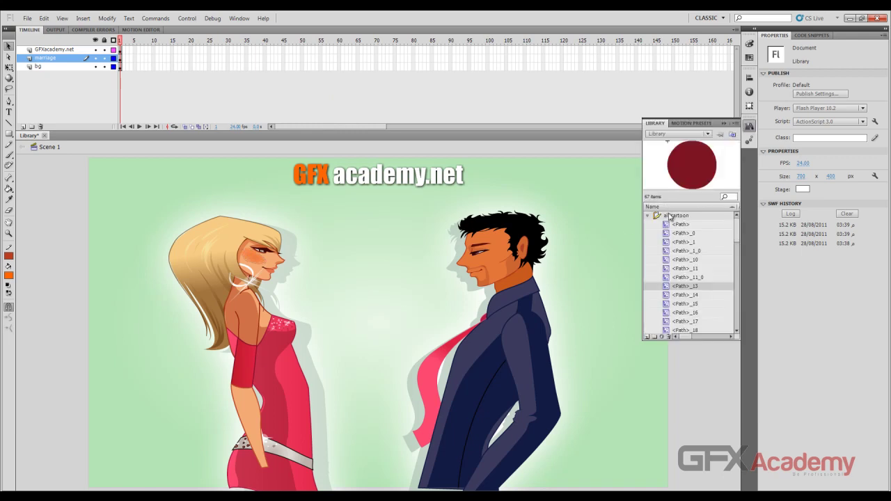
click(669, 243)
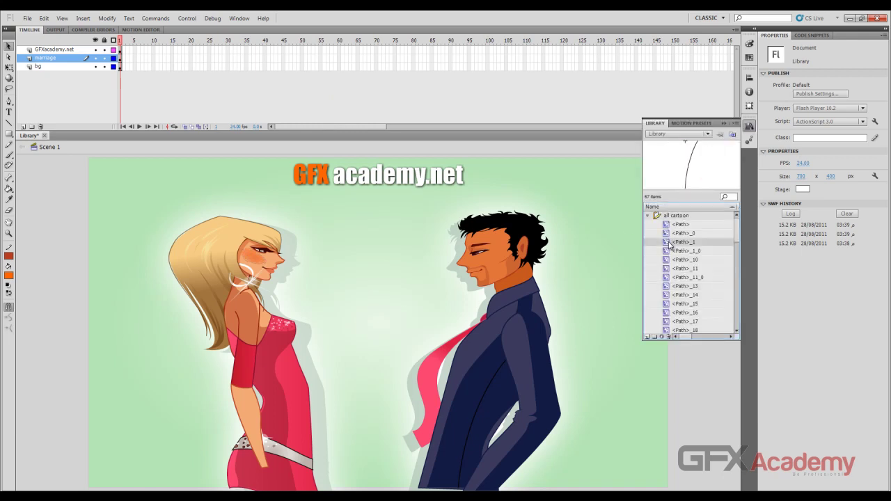
click(688, 287)
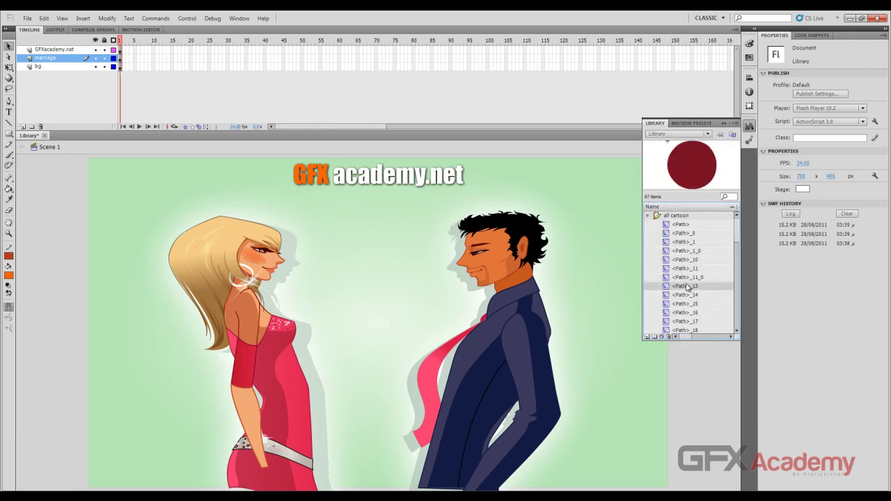
drag(669, 278, 514, 287)
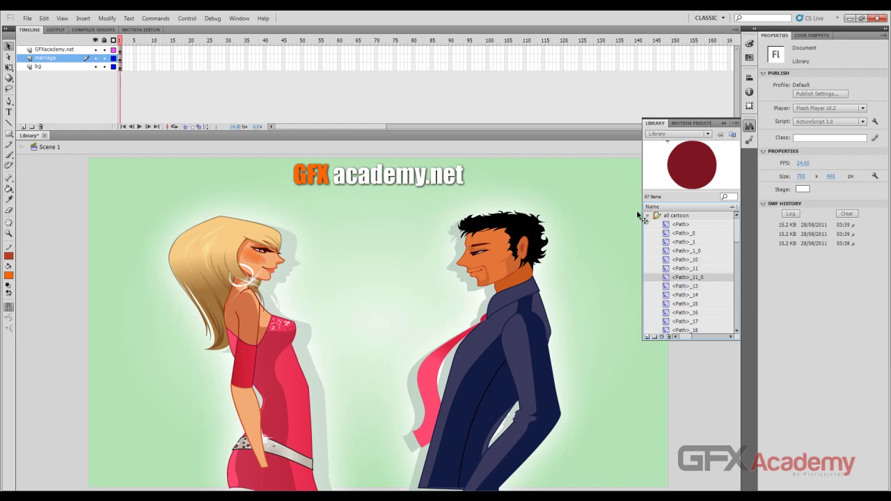
click(722, 123)
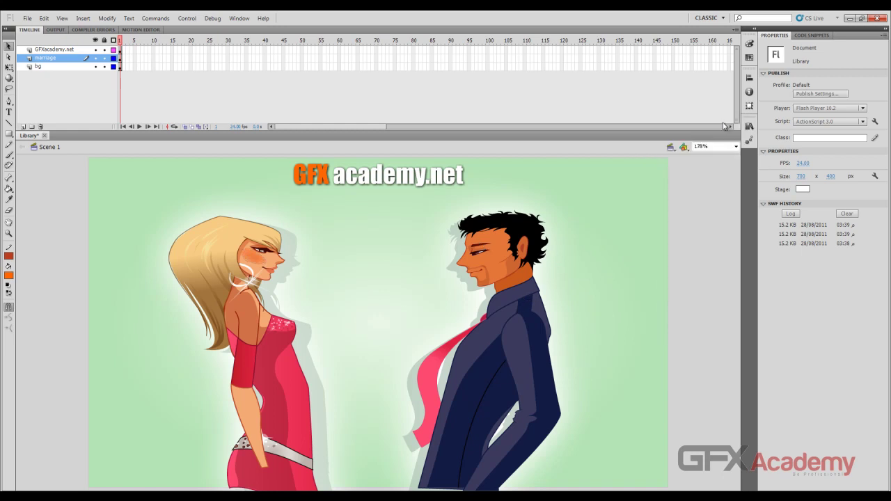